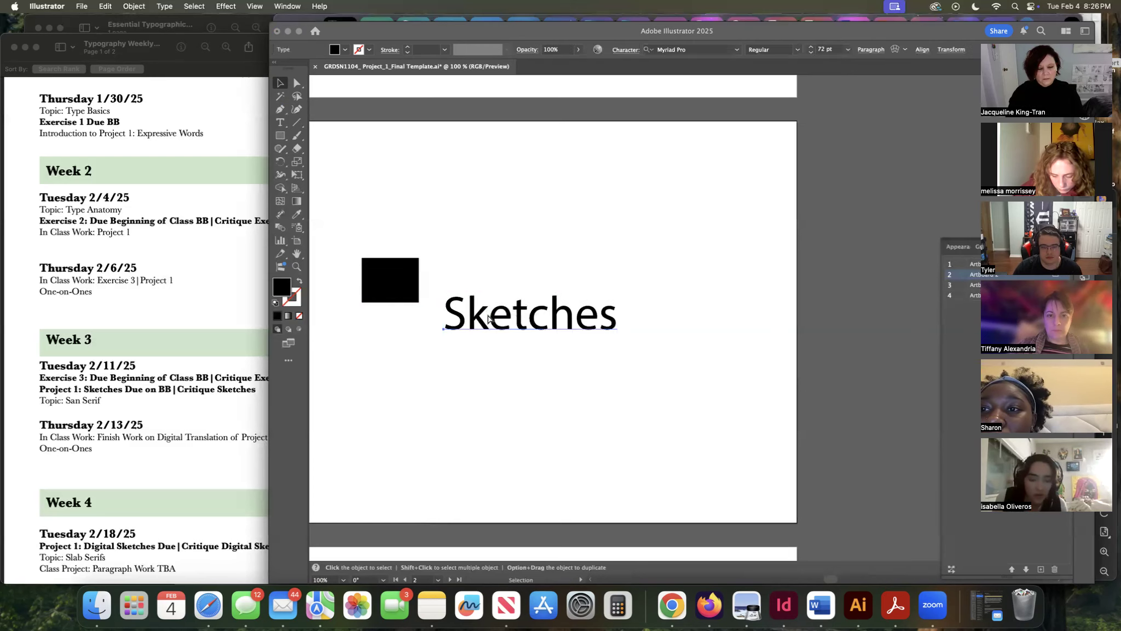
Turn off Snap to Glyph and Snap to Point in the view settings.
{"action": "left_click", "coordinate": [386, 273]}
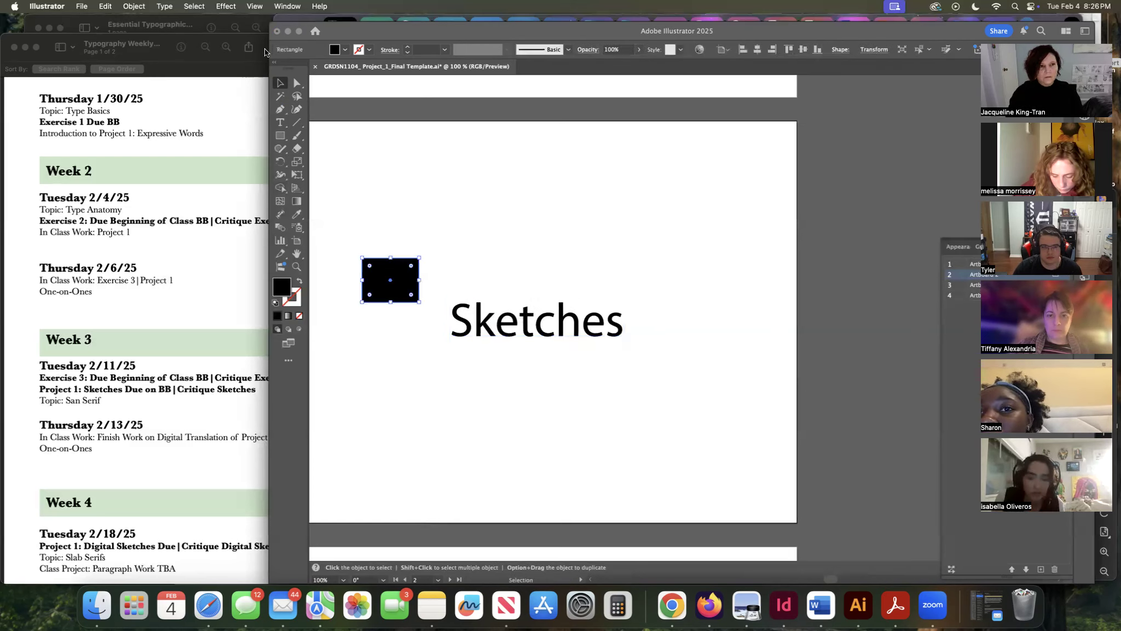
{"action": "left_click", "coordinate": [254, 6]}
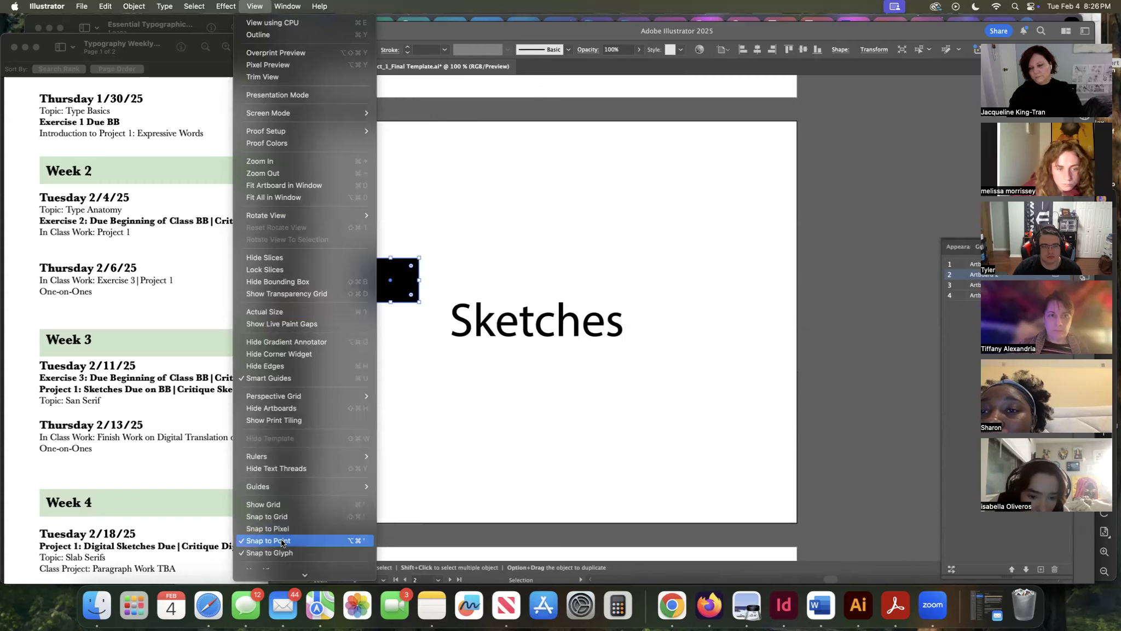
{"action": "scroll", "coordinate": [281, 538], "scroll_direction": "down", "scroll_amount": 1}
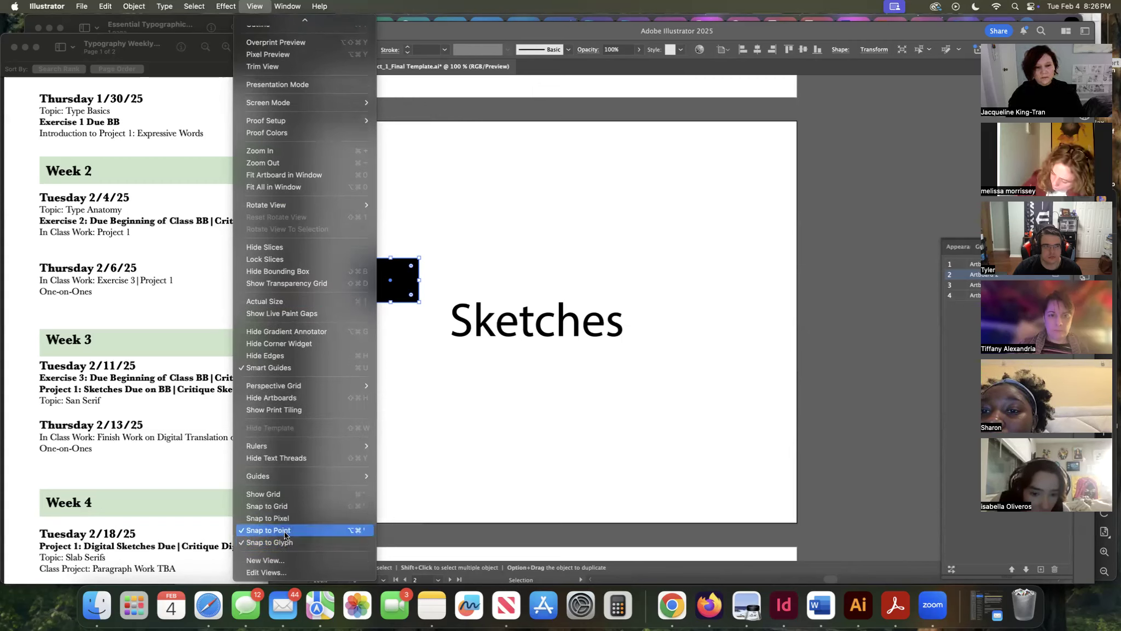
{"action": "left_click", "coordinate": [252, 542]}
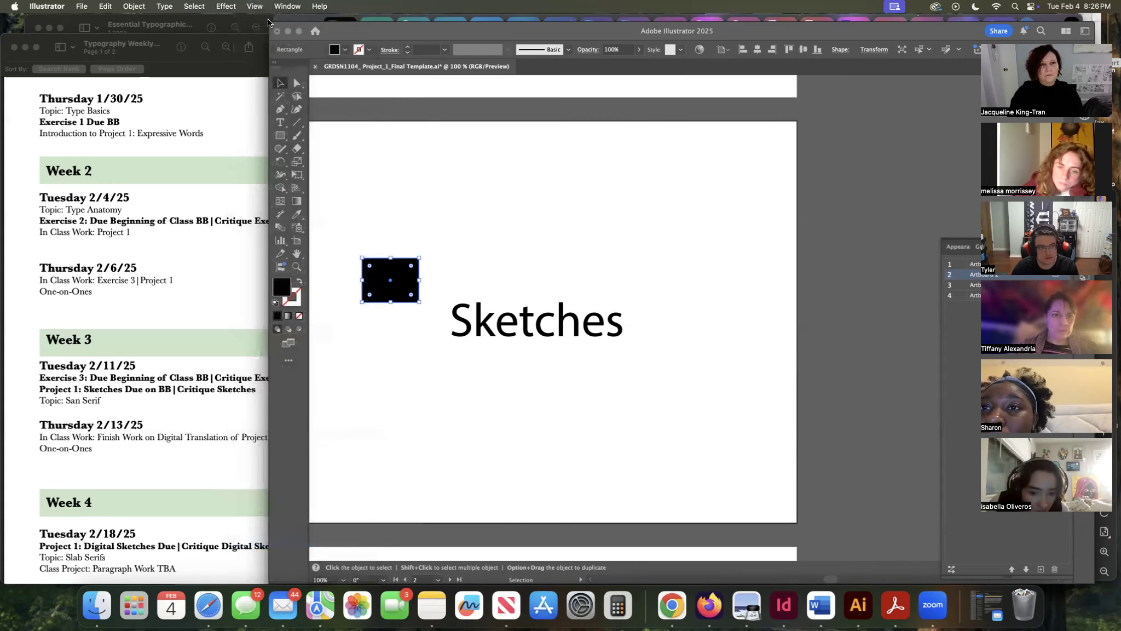
{"action": "left_click", "coordinate": [253, 6]}
{"action": "mouse_move", "coordinate": [270, 486]}
{"action": "scroll", "coordinate": [271, 483], "scroll_direction": "down", "scroll_amount": 1}
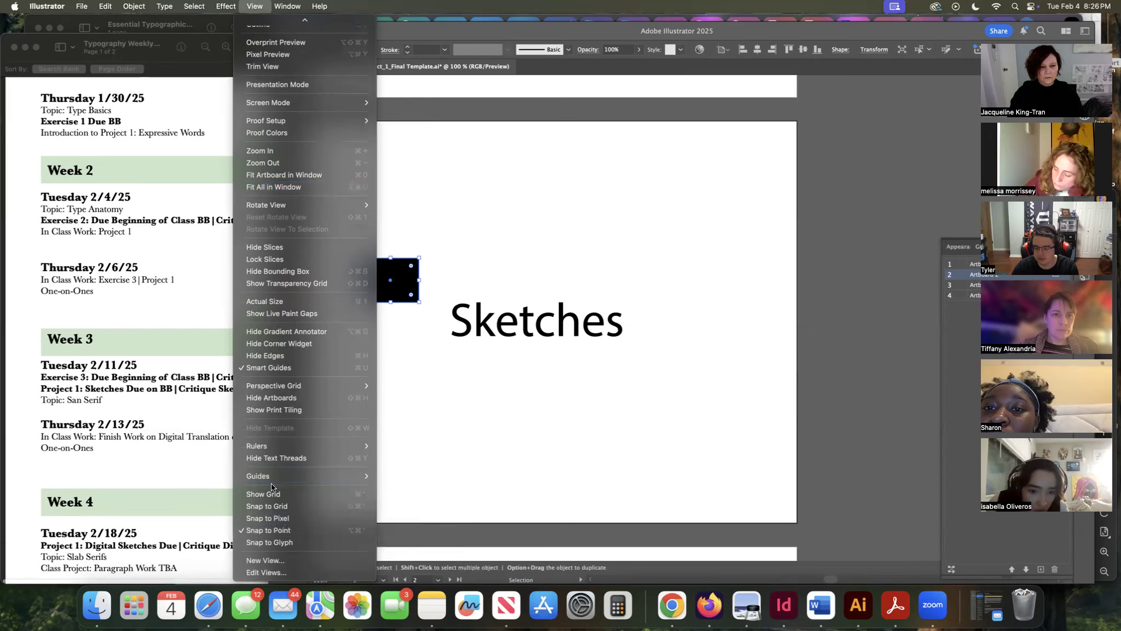
{"action": "left_click", "coordinate": [243, 529]}
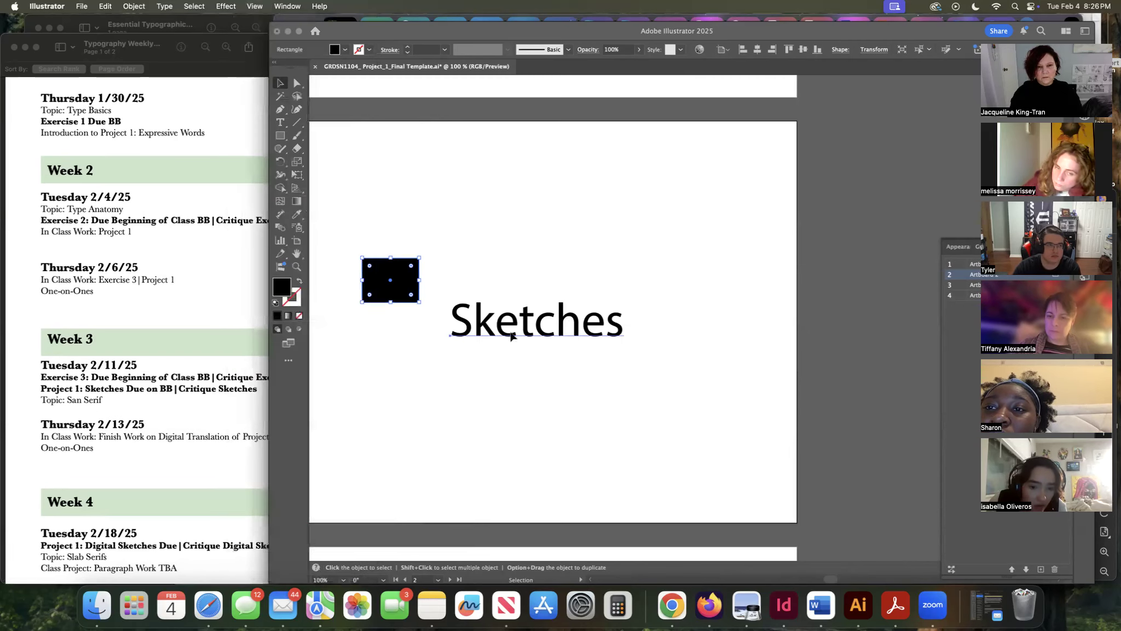
Reposition the Sketches text slightly on the artboard.
{"action": "left_click_drag", "start_coordinate": [509, 337], "coordinate": [505, 398]}
{"action": "mouse_move", "coordinate": [416, 447]}
{"action": "left_mouse_down"}
{"action": "mouse_move", "coordinate": [475, 440]}
{"action": "mouse_move", "coordinate": [521, 311]}
{"action": "mouse_move", "coordinate": [503, 340]}
{"action": "mouse_move", "coordinate": [504, 306]}
{"action": "mouse_move", "coordinate": [502, 332]}
{"action": "mouse_move", "coordinate": [535, 328]}
{"action": "mouse_move", "coordinate": [493, 325]}
{"action": "mouse_move", "coordinate": [511, 325]}
{"action": "left_mouse_up"}
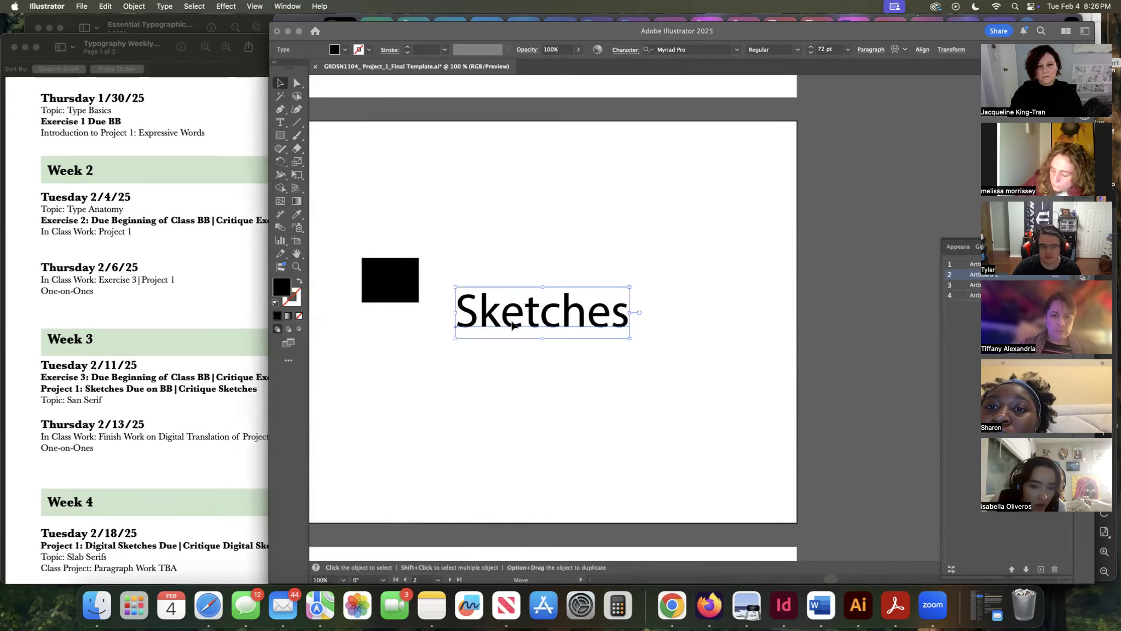
Turn off Snap to Grid for the perspective grid.
{"action": "left_click", "coordinate": [251, 7]}
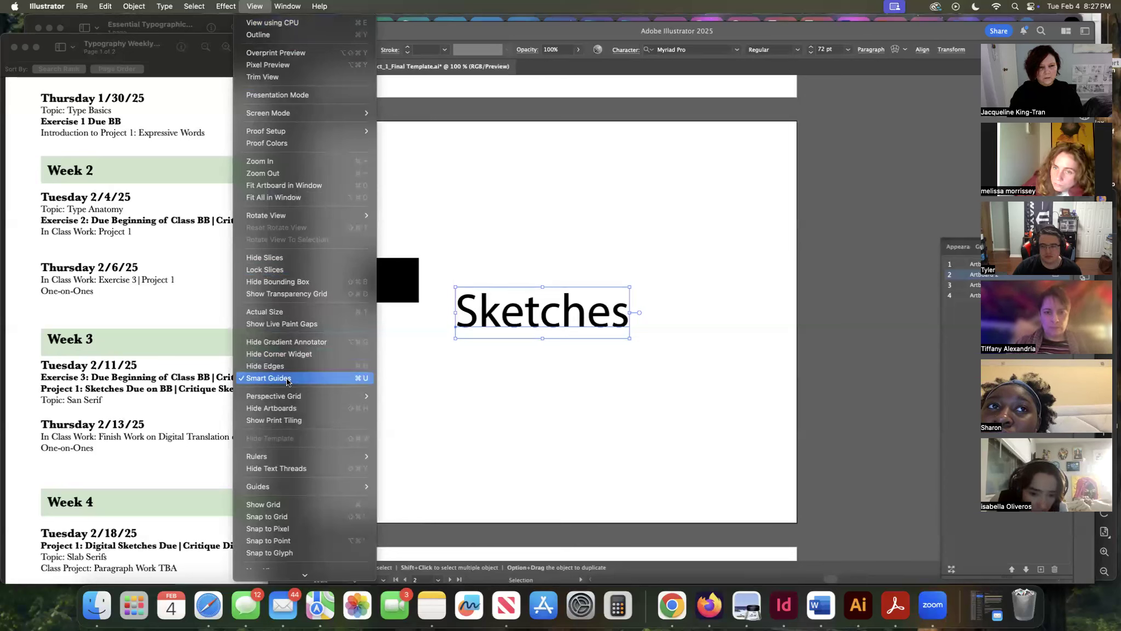
{"action": "mouse_move", "coordinate": [284, 398]}
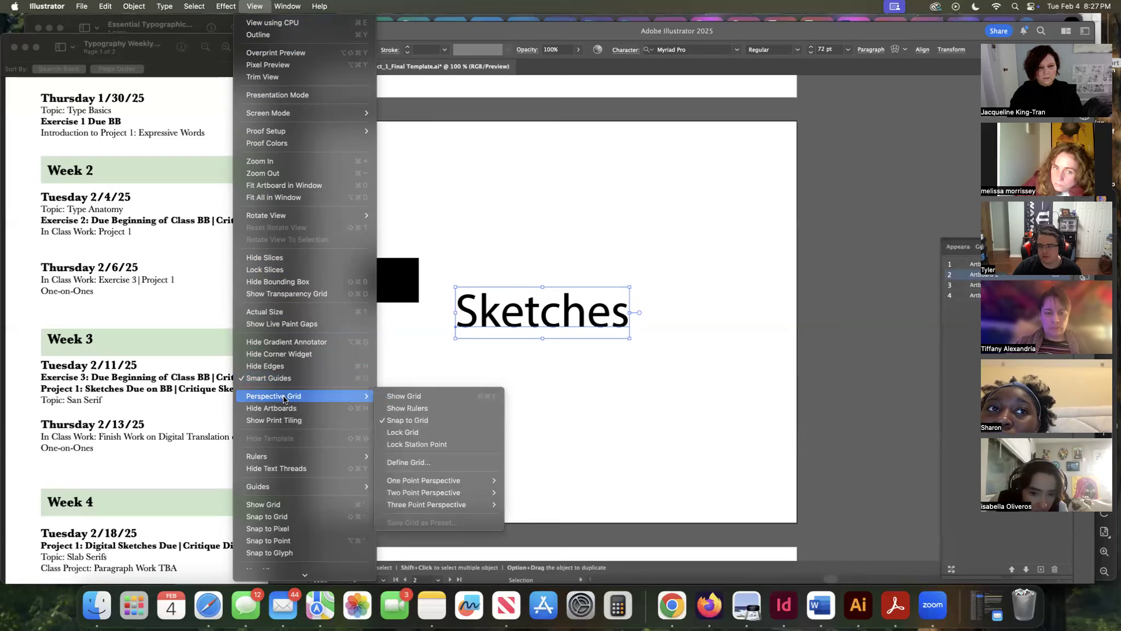
{"action": "left_click", "coordinate": [398, 422]}
Move the black rectangle off the artboard to the pasteboard and nudge the Sketches text.
{"action": "mouse_move", "coordinate": [543, 328]}
{"action": "left_mouse_down"}
{"action": "mouse_move", "coordinate": [485, 340]}
{"action": "mouse_move", "coordinate": [563, 331]}
{"action": "mouse_move", "coordinate": [523, 327]}
{"action": "mouse_move", "coordinate": [521, 311]}
{"action": "mouse_move", "coordinate": [543, 306]}
{"action": "mouse_move", "coordinate": [523, 311]}
{"action": "left_mouse_up"}
{"action": "left_click_drag", "start_coordinate": [411, 283], "coordinate": [833, 278]}
{"action": "mouse_move", "coordinate": [551, 305]}
{"action": "left_mouse_down"}
{"action": "mouse_move", "coordinate": [509, 326]}
{"action": "mouse_move", "coordinate": [573, 323]}
{"action": "mouse_move", "coordinate": [582, 287]}
{"action": "mouse_move", "coordinate": [687, 272]}
{"action": "mouse_move", "coordinate": [546, 309]}
{"action": "left_mouse_up"}
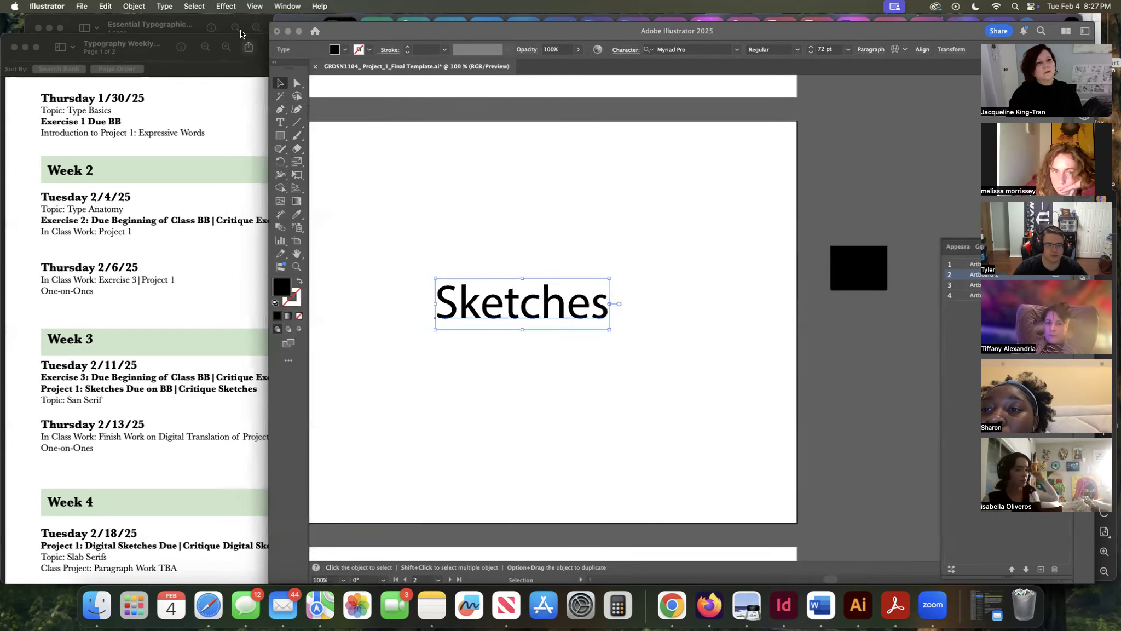
Turn off Smart Guides and drag the Sketches text upward.
{"action": "left_click", "coordinate": [255, 6]}
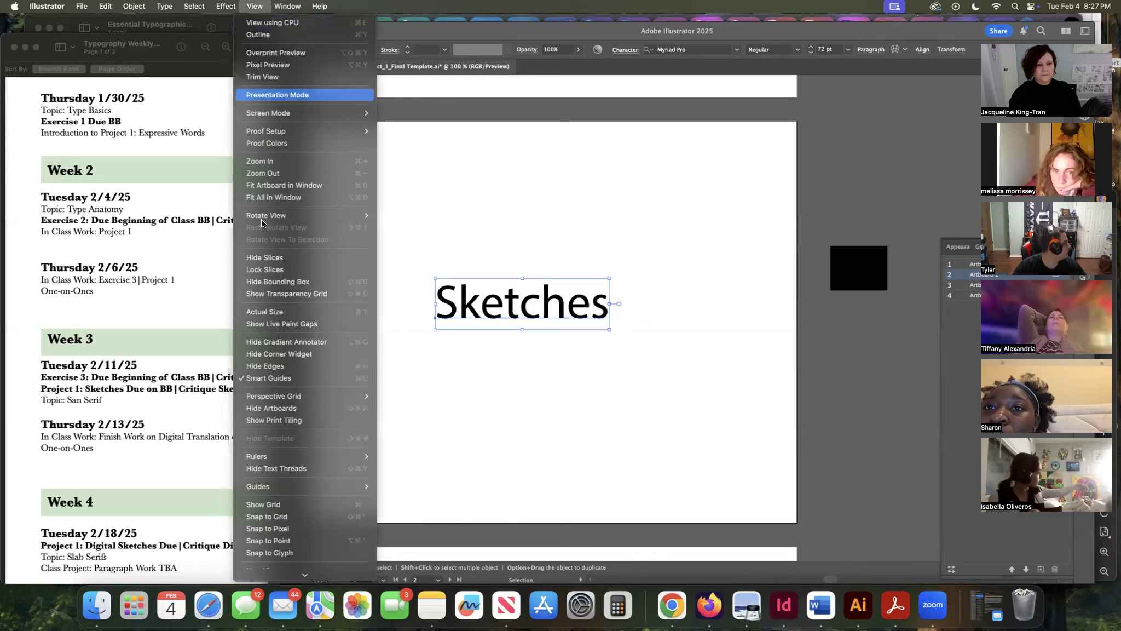
{"action": "left_click", "coordinate": [281, 378]}
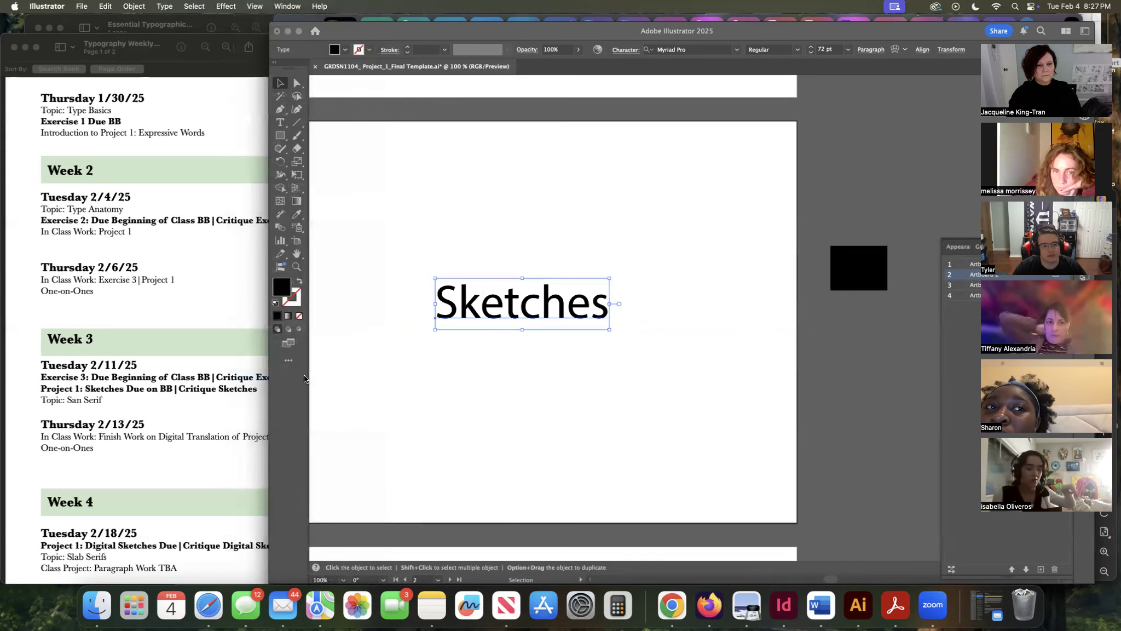
{"action": "mouse_move", "coordinate": [533, 309]}
{"action": "left_mouse_down"}
{"action": "mouse_move", "coordinate": [559, 319]}
{"action": "mouse_move", "coordinate": [578, 278]}
{"action": "mouse_move", "coordinate": [565, 261]}
{"action": "left_mouse_up"}
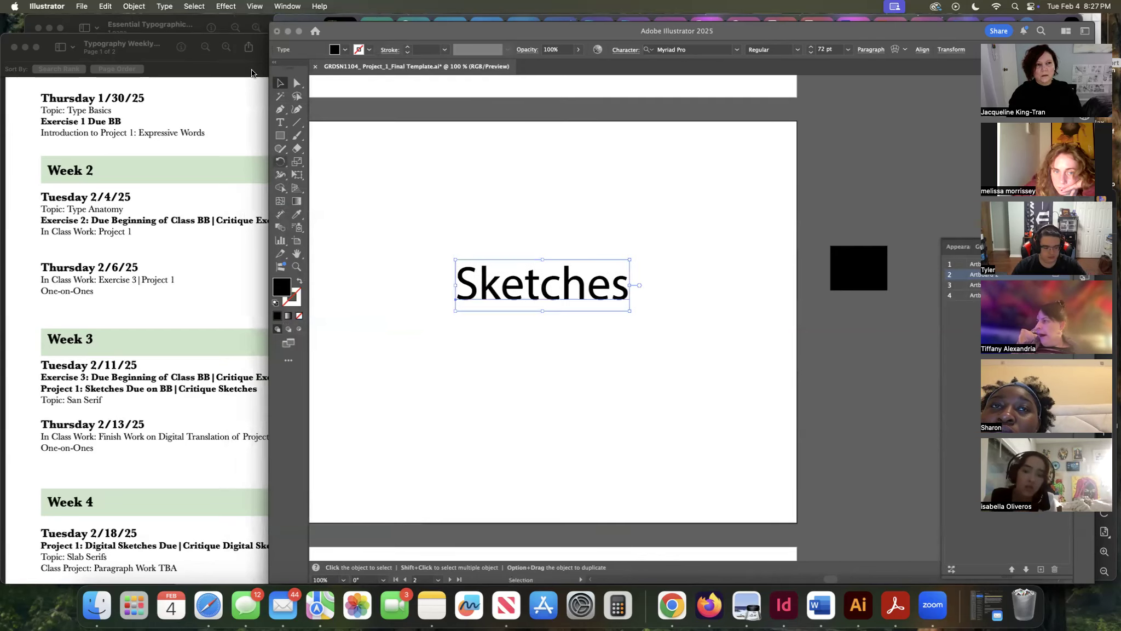
Turn Smart Guides back on and drag the Sketches text down again.
{"action": "left_click", "coordinate": [251, 6]}
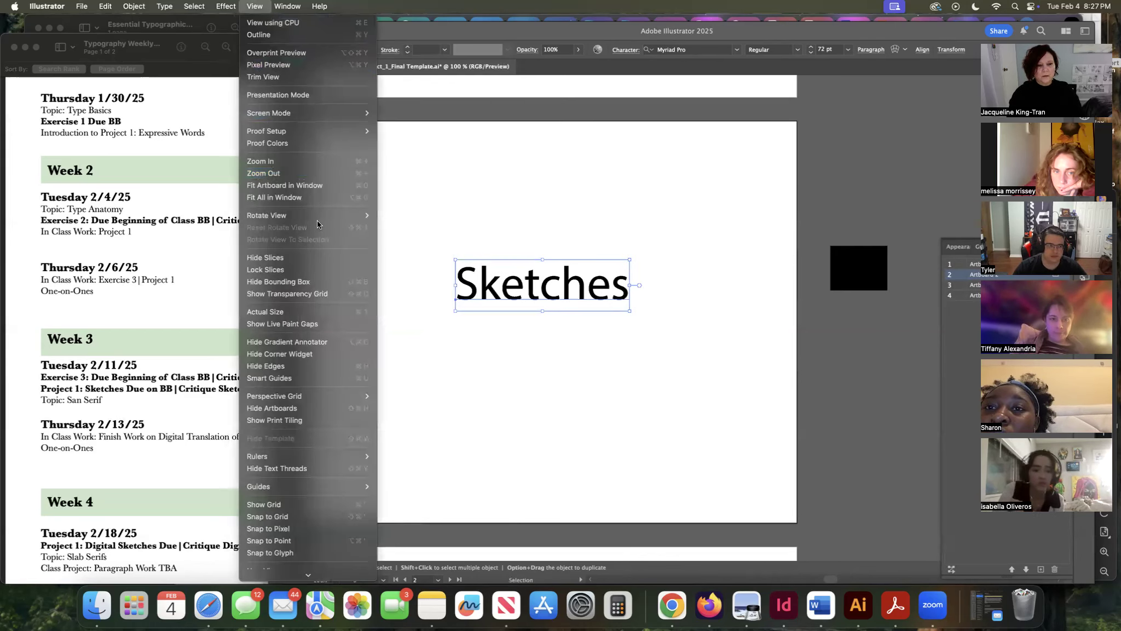
{"action": "mouse_move", "coordinate": [329, 395]}
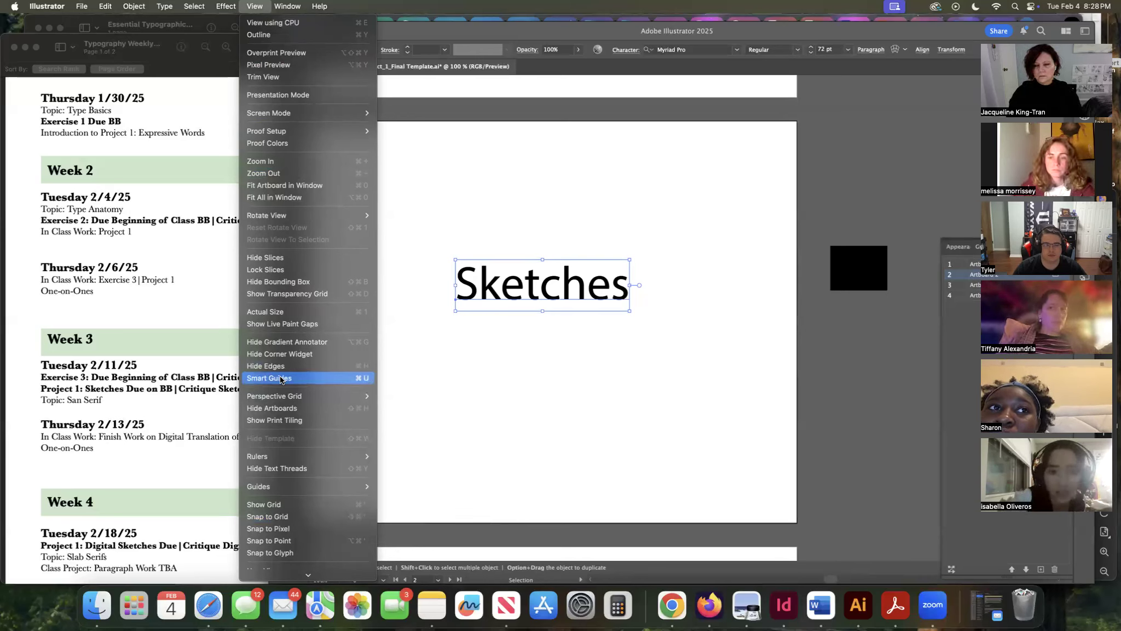
{"action": "left_click", "coordinate": [424, 370]}
{"action": "mouse_move", "coordinate": [552, 293]}
{"action": "left_mouse_down"}
{"action": "mouse_move", "coordinate": [528, 304]}
{"action": "mouse_move", "coordinate": [535, 315]}
{"action": "left_mouse_up"}
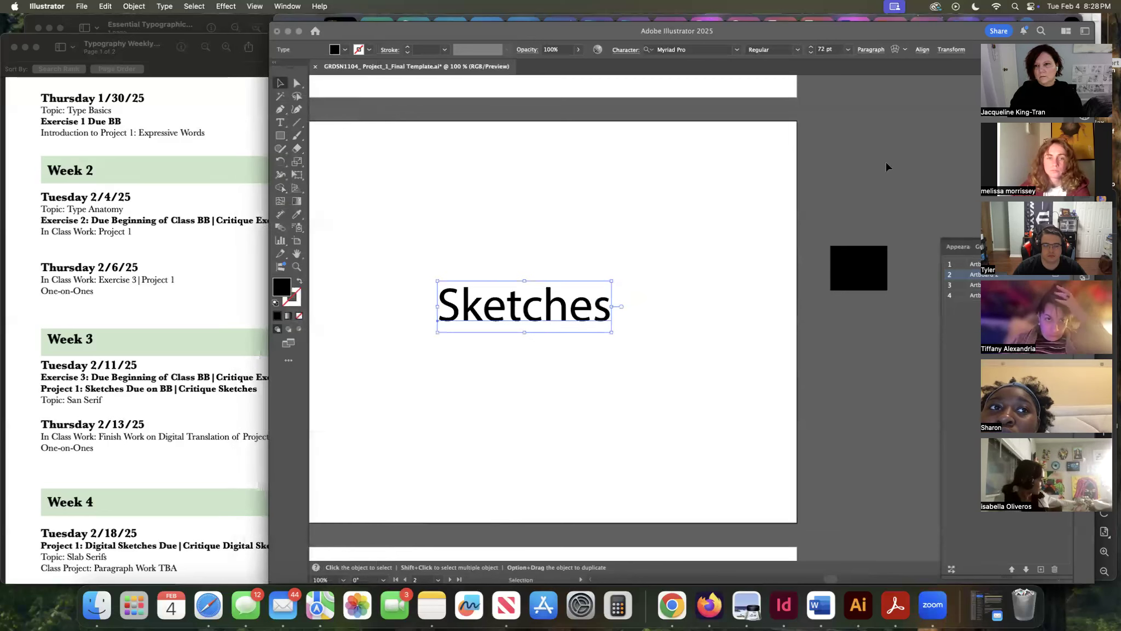
Align the Sketches text to the horizontal and vertical centre of the artboard.
{"action": "left_click", "coordinate": [921, 50]}
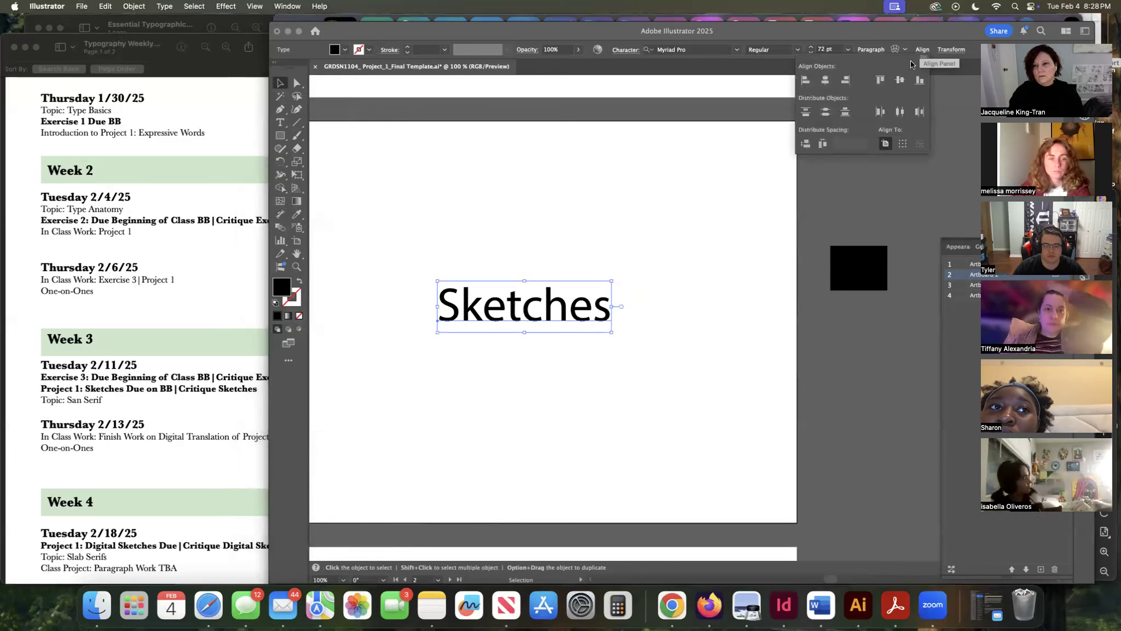
{"action": "left_click", "coordinate": [826, 80]}
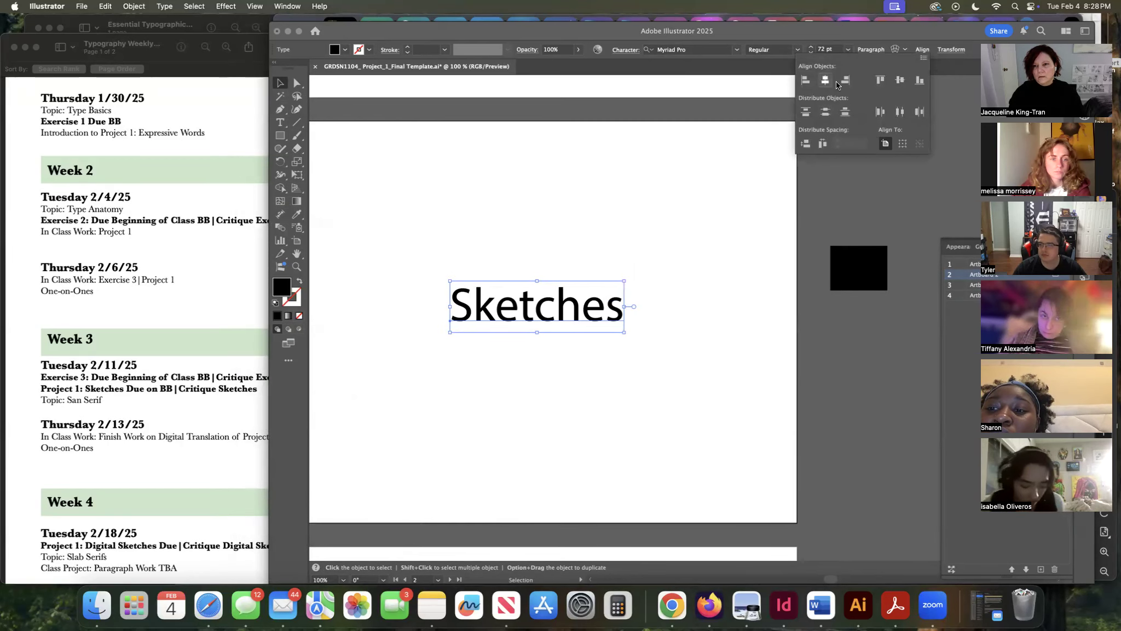
{"action": "left_click", "coordinate": [899, 81]}
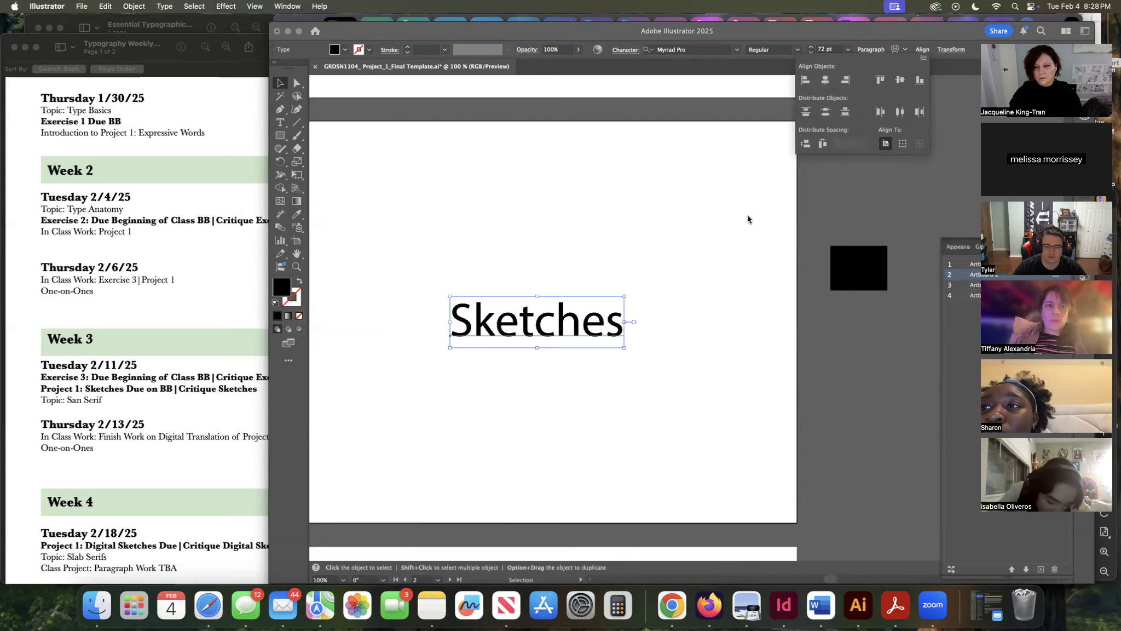
Scroll to the next artboard and marquee-select the top row of placeholder frames, then deselect.
{"action": "scroll", "coordinate": [747, 219], "scroll_direction": "down", "scroll_amount": 8}
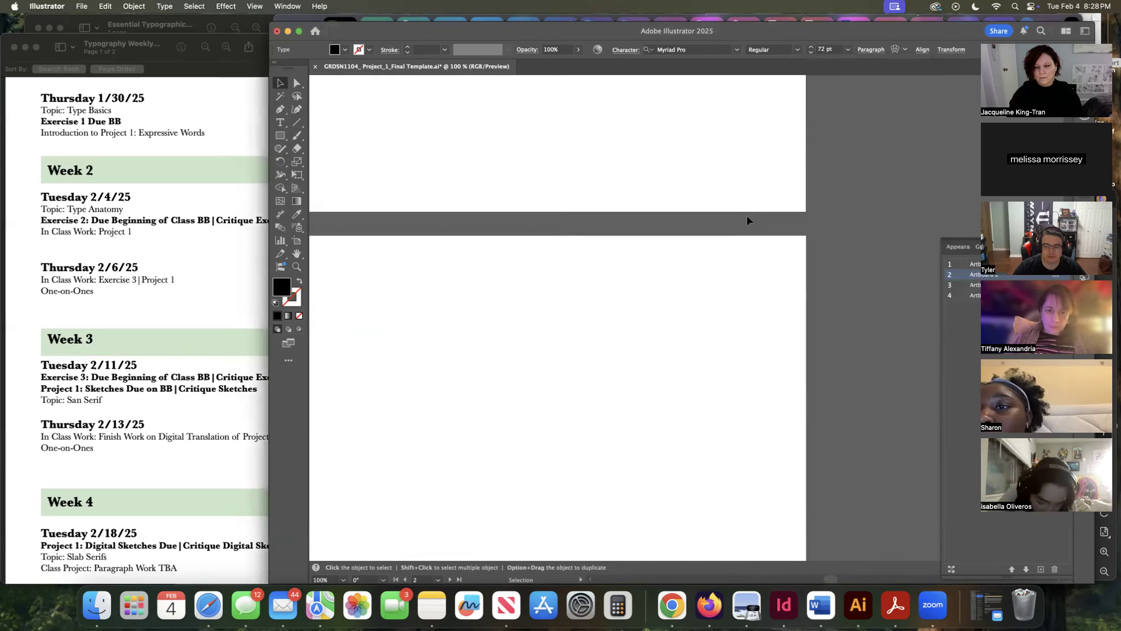
{"action": "scroll", "coordinate": [749, 220], "scroll_direction": "down", "scroll_amount": 12}
{"action": "left_click_drag", "start_coordinate": [831, 280], "coordinate": [389, 311]}
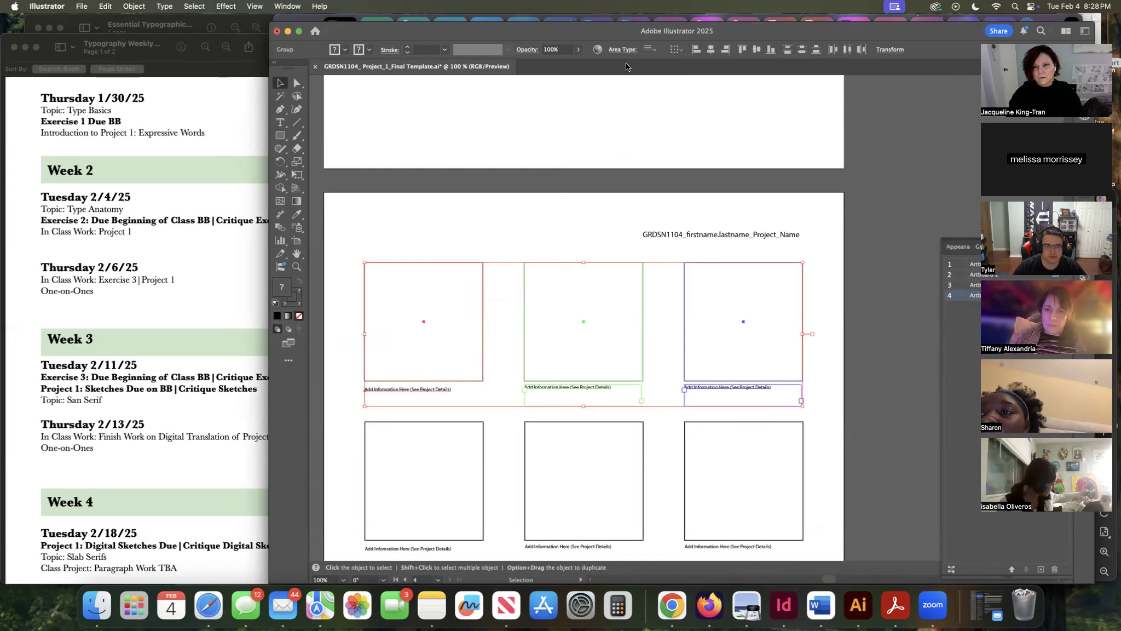
{"action": "left_click", "coordinate": [920, 145]}
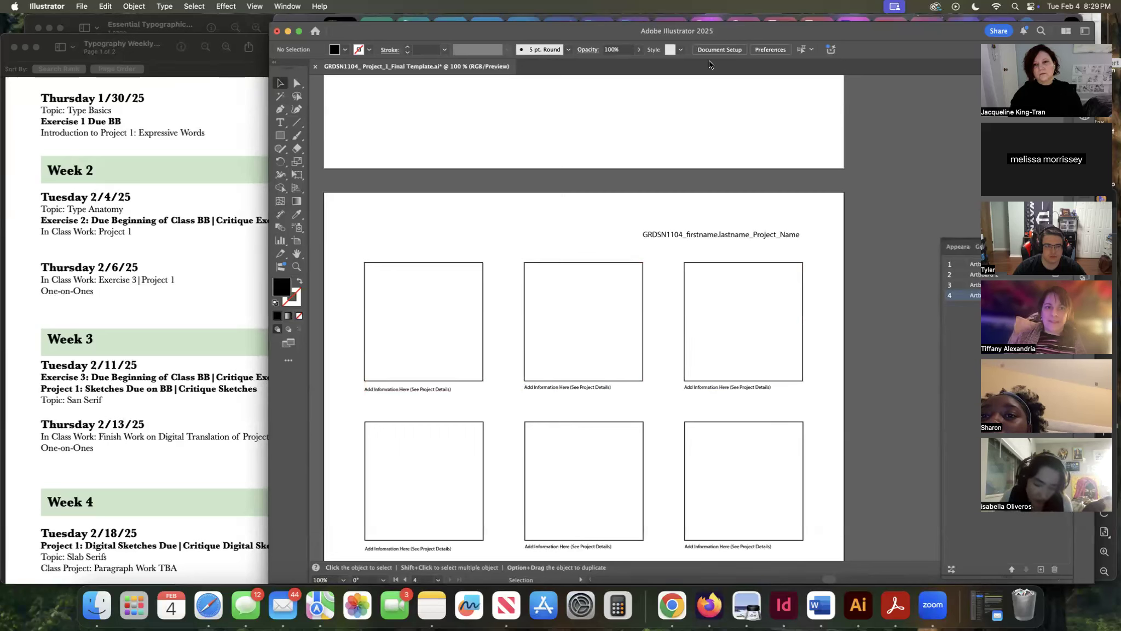
Inspect the context menu options for the grouped top-right placeholder frame and caption.
{"action": "left_click", "coordinate": [718, 385]}
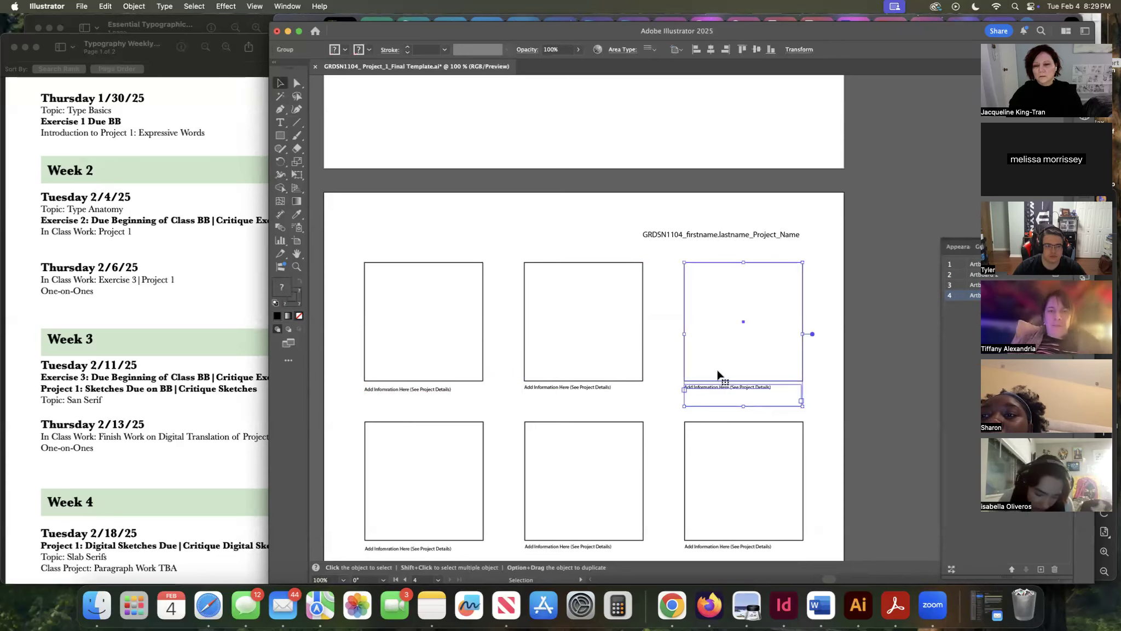
{"action": "scroll", "coordinate": [718, 377], "scroll_direction": "up", "scroll_amount": 1}
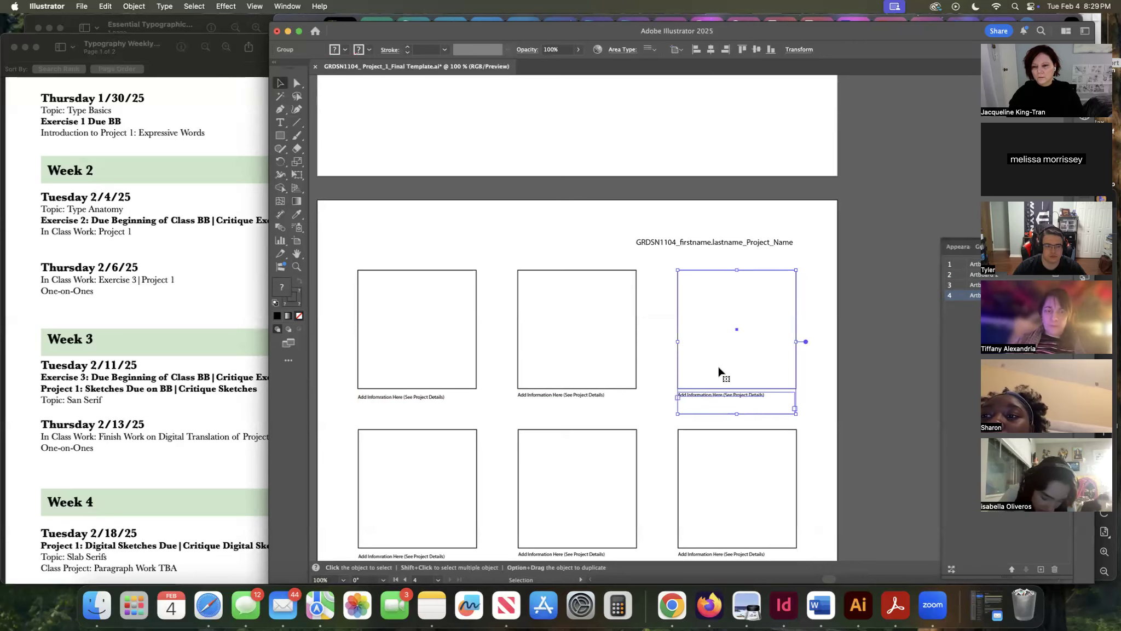
{"action": "right_click", "coordinate": [719, 371]}
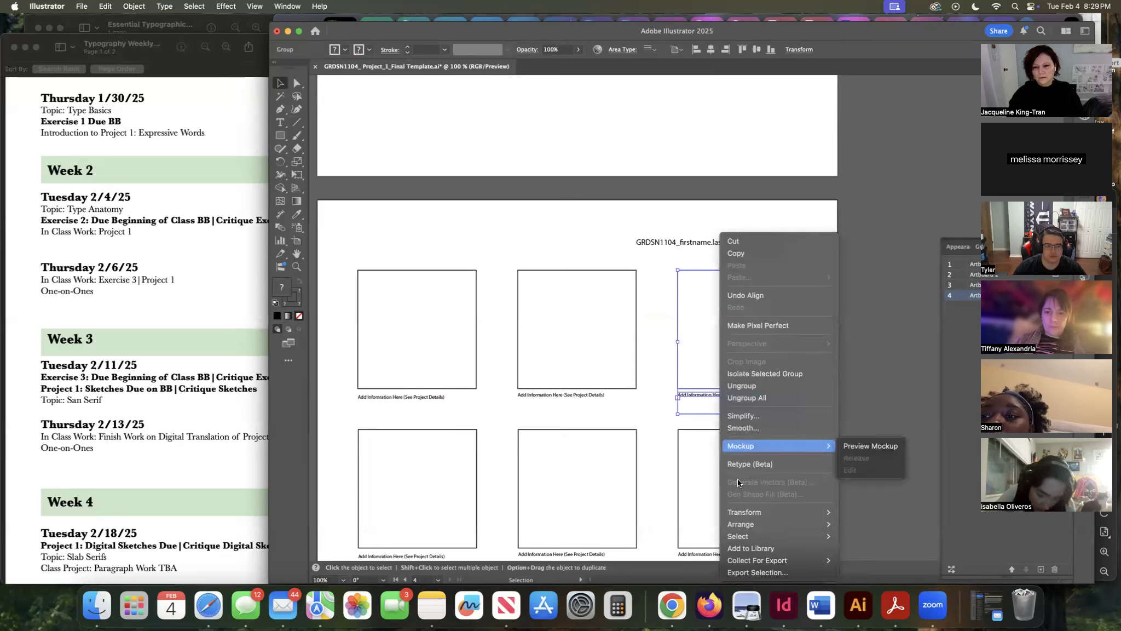
{"action": "mouse_move", "coordinate": [746, 526]}
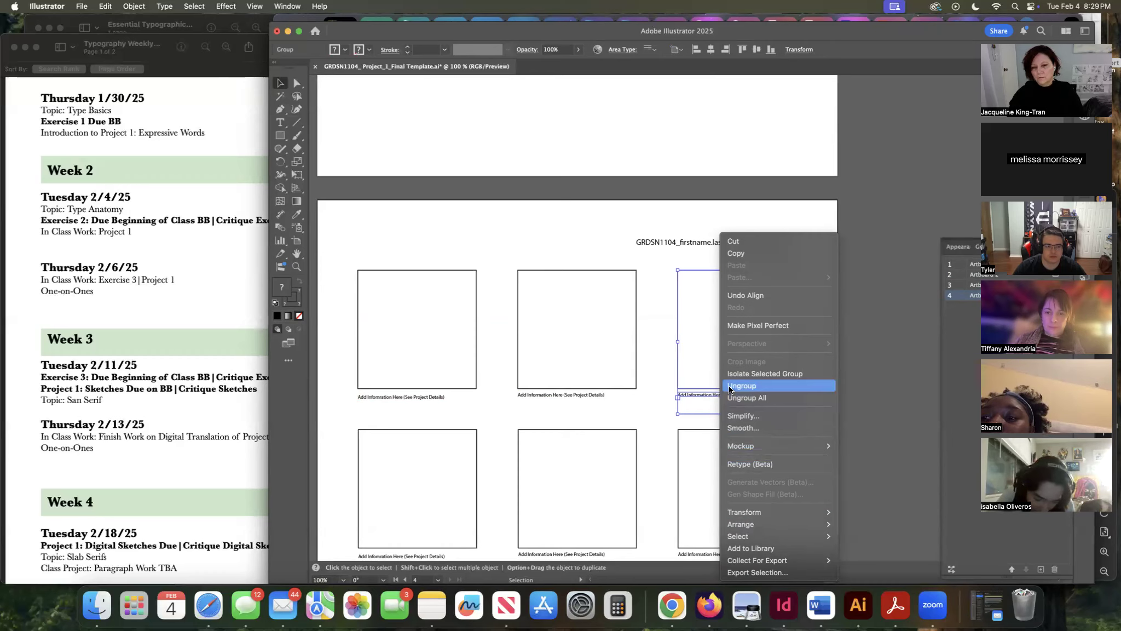
{"action": "left_click", "coordinate": [672, 415]}
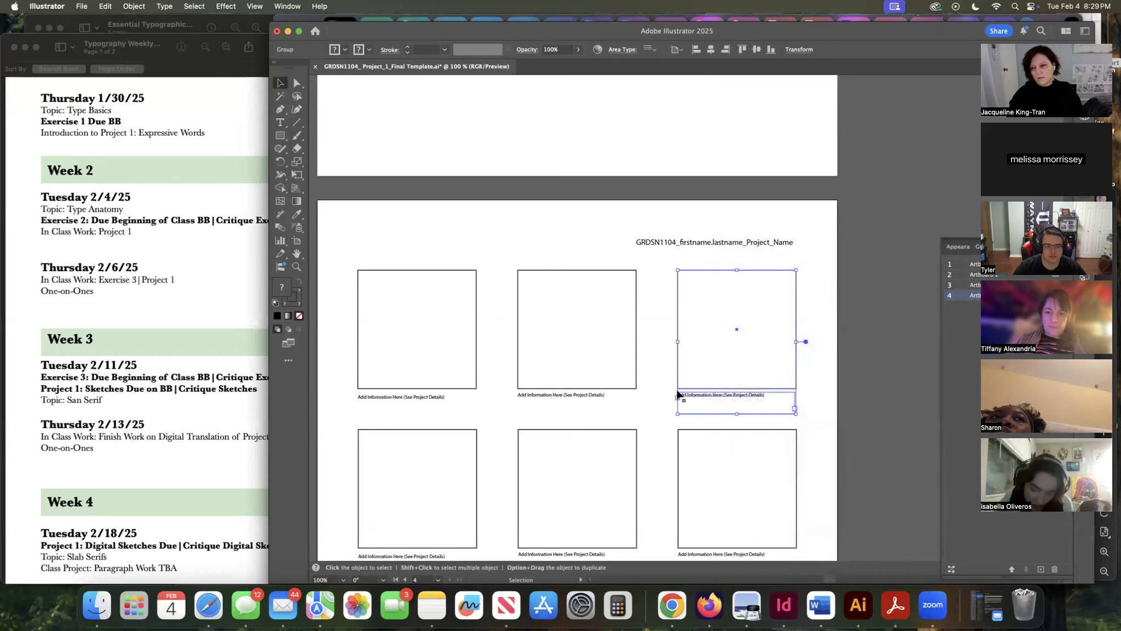
{"action": "right_click", "coordinate": [719, 393]}
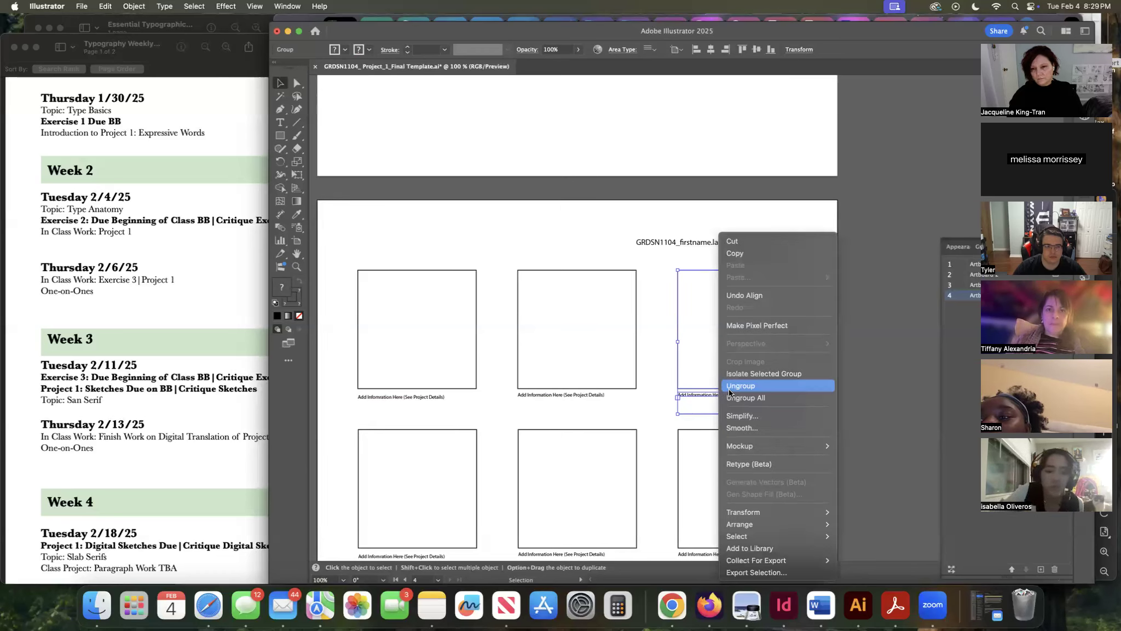
{"action": "left_click", "coordinate": [654, 418]}
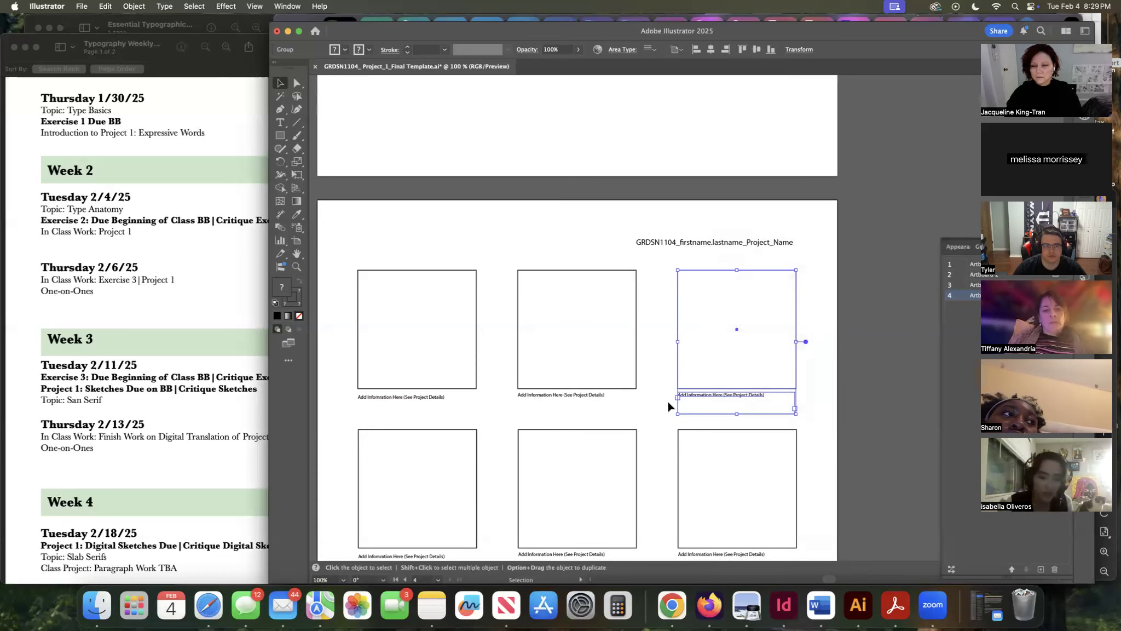
{"action": "left_click", "coordinate": [816, 386]}
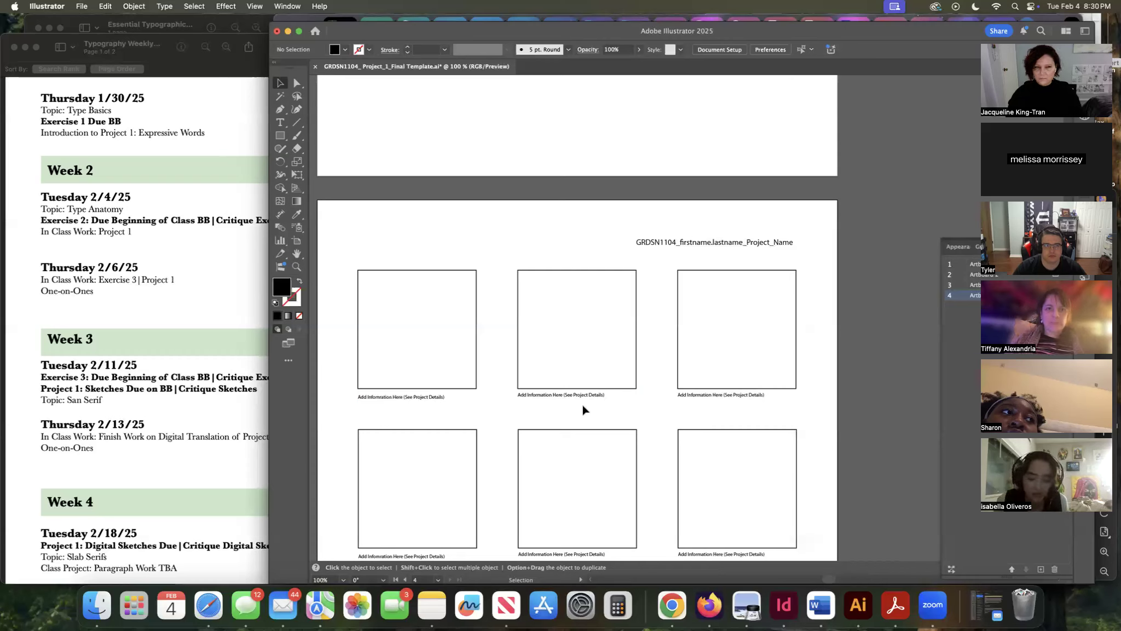
Open the Place dialog and choose Type_Anatomy_Screenshot from the Type Anatomy folder.
{"action": "left_click", "coordinate": [82, 6]}
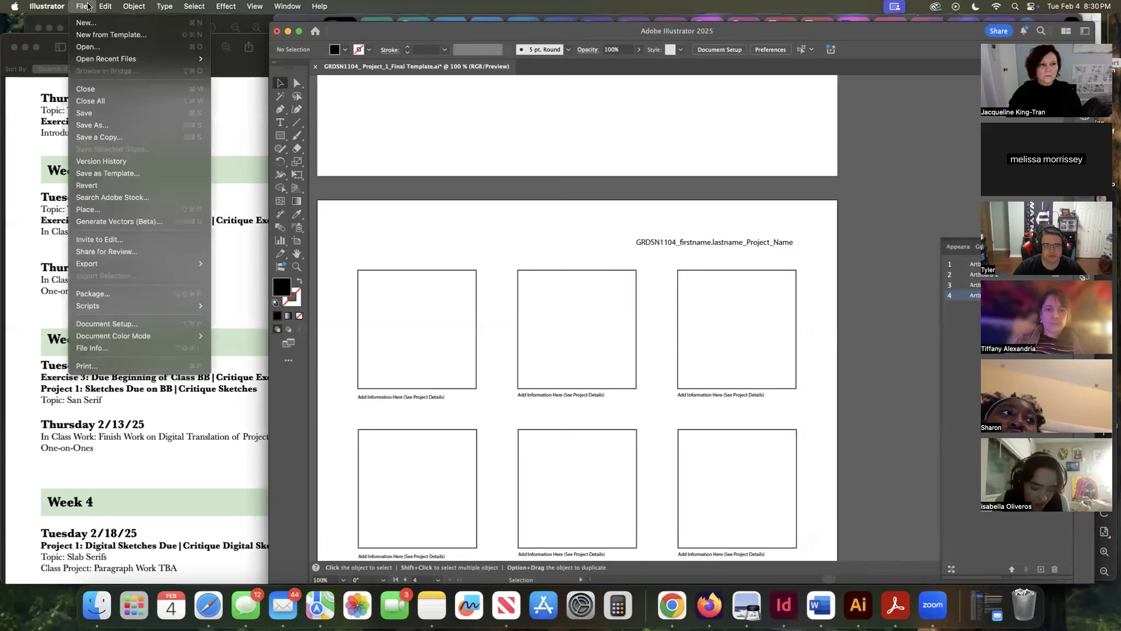
{"action": "left_click", "coordinate": [101, 211]}
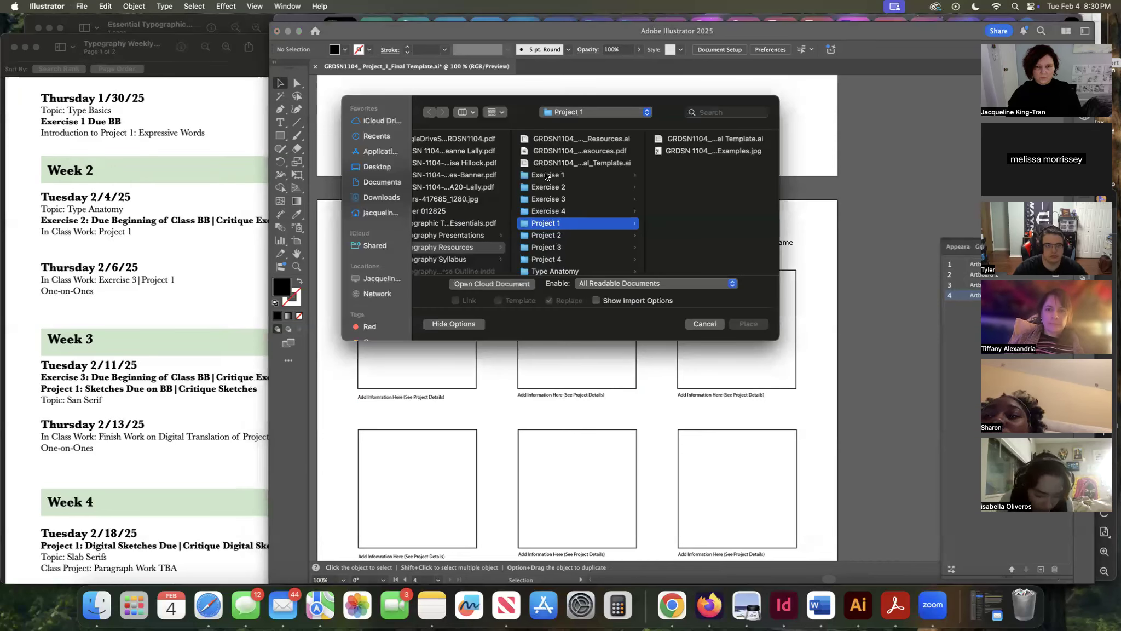
{"action": "scroll", "coordinate": [536, 186], "scroll_direction": "left", "scroll_amount": 3}
{"action": "scroll", "coordinate": [524, 194], "scroll_direction": "down", "scroll_amount": 1}
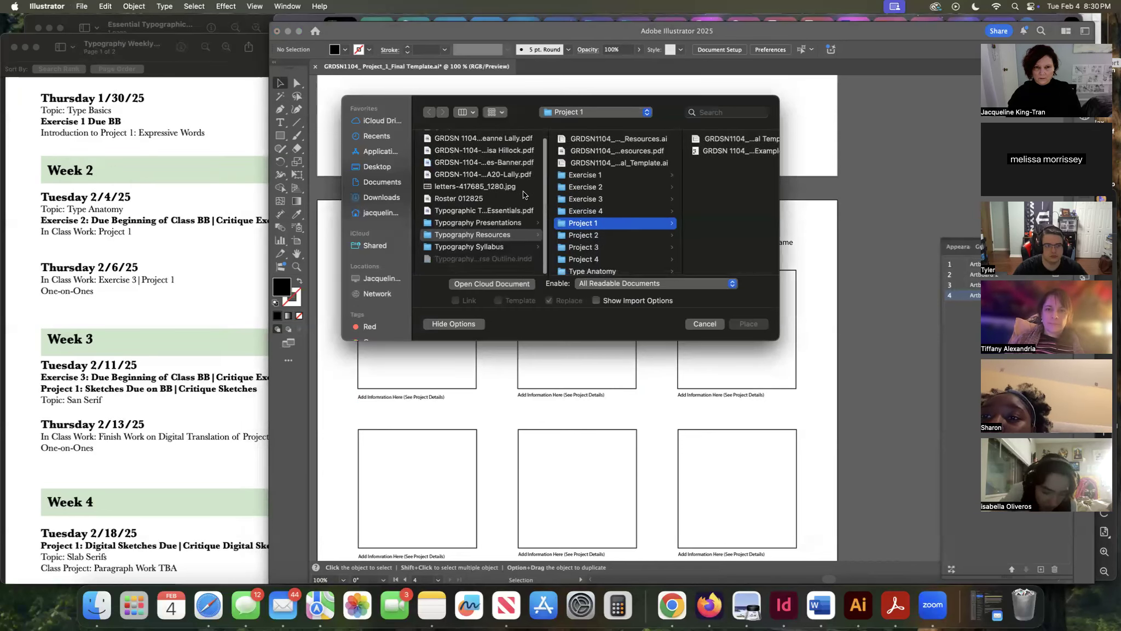
{"action": "scroll", "coordinate": [524, 194], "scroll_direction": "up", "scroll_amount": 1}
{"action": "scroll", "coordinate": [631, 243], "scroll_direction": "down", "scroll_amount": 2}
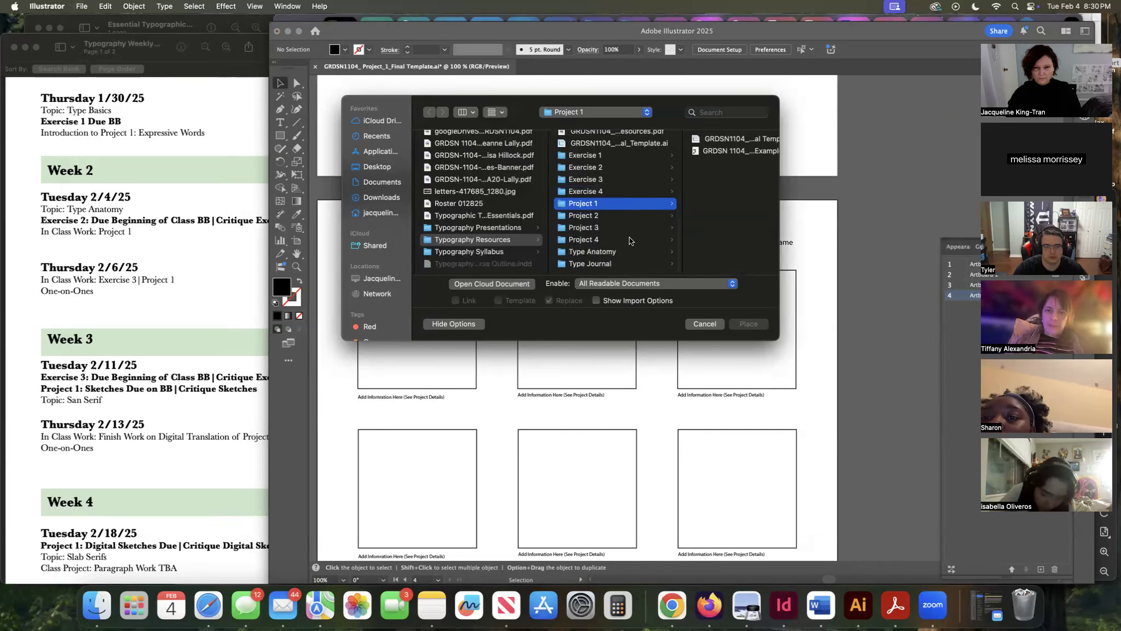
{"action": "left_click", "coordinate": [609, 252]}
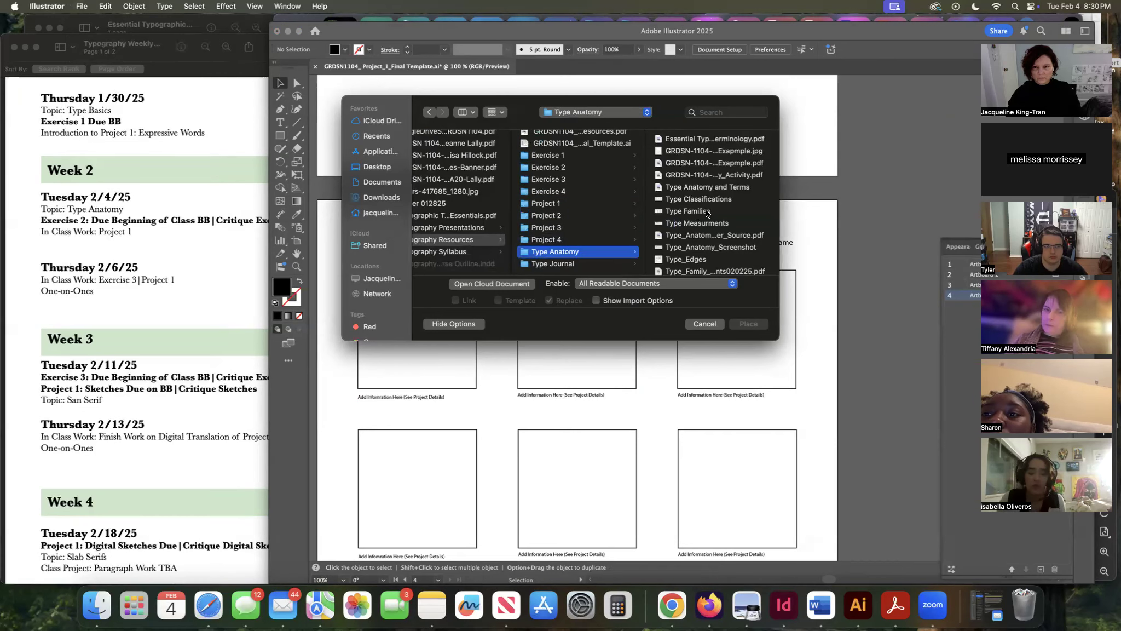
{"action": "left_click", "coordinate": [692, 247]}
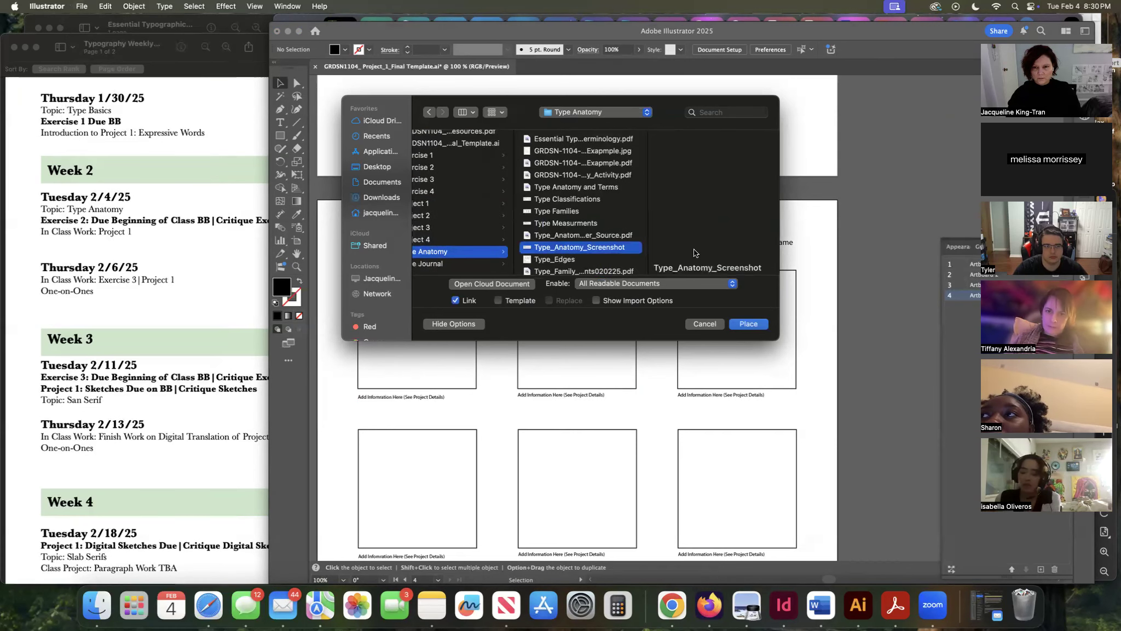
{"action": "left_click", "coordinate": [755, 326]}
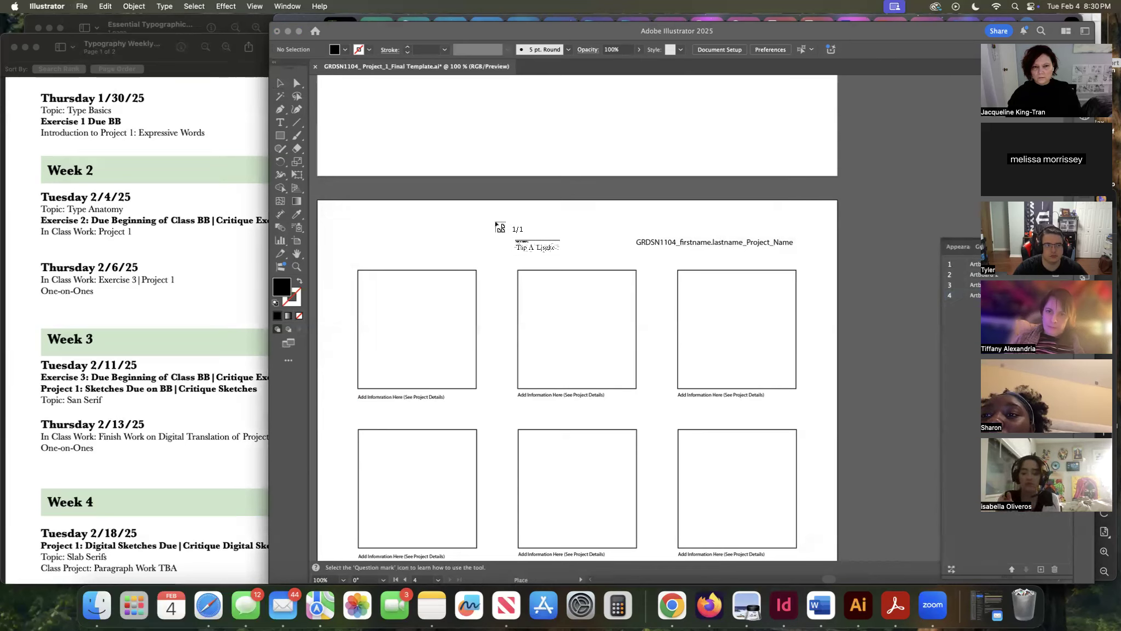
Place the Type Anatomy screenshot onto the canvas, undoing an accidental move.
{"action": "left_click", "coordinate": [505, 190]}
{"action": "mouse_move", "coordinate": [761, 244]}
{"action": "left_mouse_down"}
{"action": "mouse_move", "coordinate": [583, 324]}
{"action": "mouse_move", "coordinate": [680, 330]}
{"action": "mouse_move", "coordinate": [693, 295]}
{"action": "mouse_move", "coordinate": [760, 245]}
{"action": "left_mouse_up"}
{"action": "left_click_drag", "start_coordinate": [924, 228], "coordinate": [816, 125]}
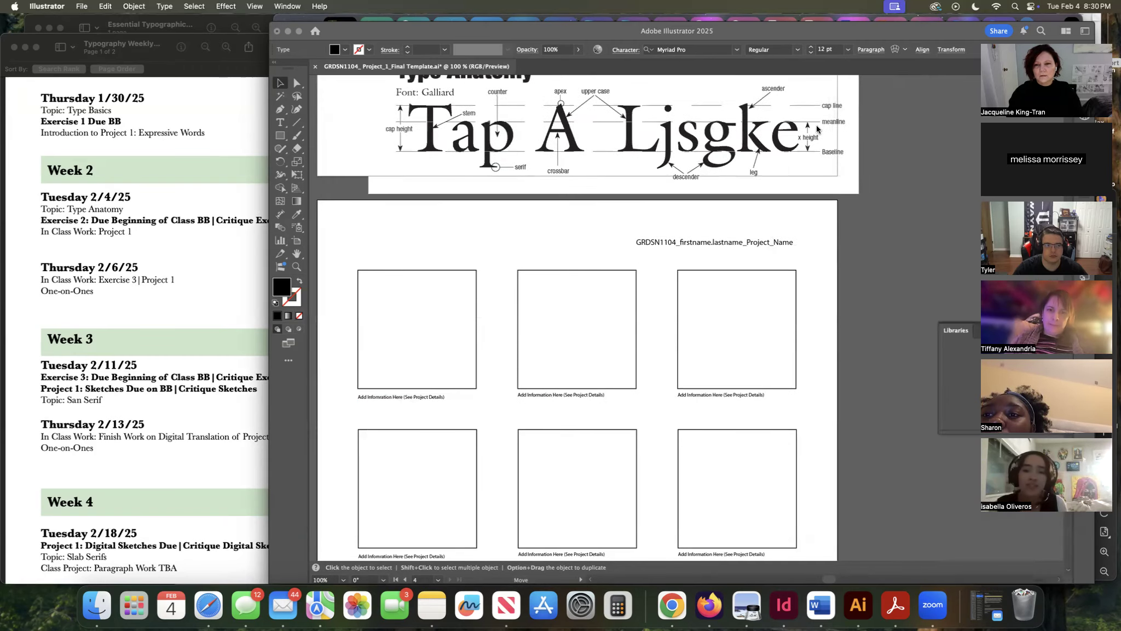
{"action": "key", "text": "super+z"}
Scale the screenshot down so it fits across the upper artboard.
{"action": "scroll", "coordinate": [816, 125], "scroll_direction": "up", "scroll_amount": 5}
{"action": "scroll", "coordinate": [816, 125], "scroll_direction": "left", "scroll_amount": 2}
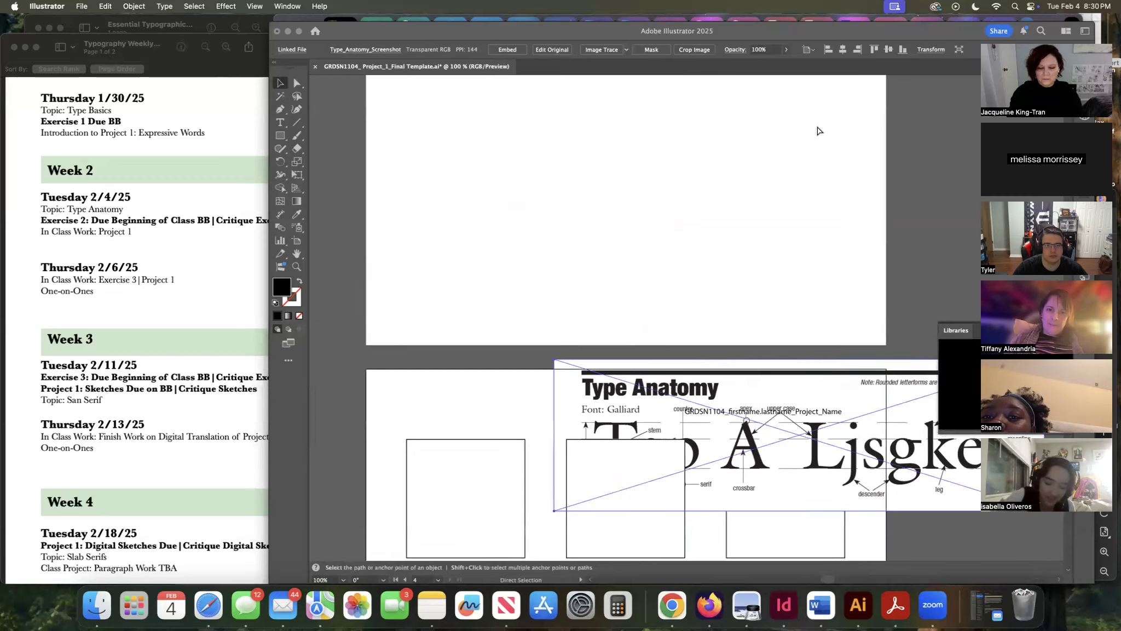
{"action": "key", "text": "super+minus"}
{"action": "key", "text": "super+minus"}
{"action": "left_click_drag", "start_coordinate": [780, 304], "coordinate": [721, 206]}
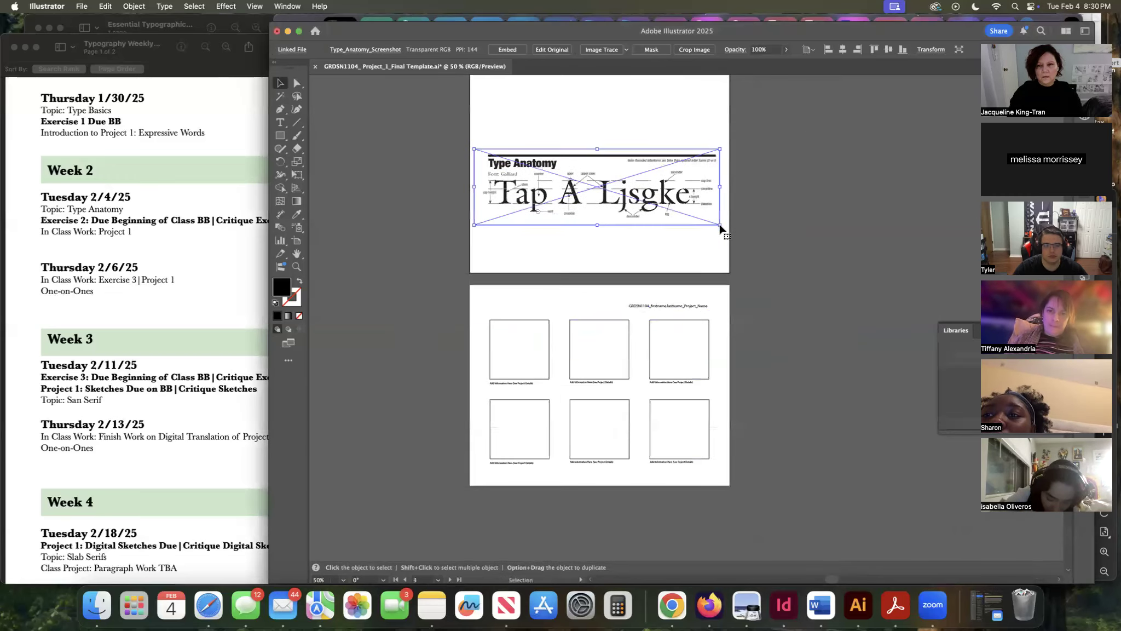
{"action": "mouse_move", "coordinate": [720, 225]}
{"action": "left_mouse_down"}
{"action": "mouse_move", "coordinate": [579, 258]}
{"action": "mouse_move", "coordinate": [623, 201]}
{"action": "mouse_move", "coordinate": [772, 207]}
{"action": "mouse_move", "coordinate": [635, 200]}
{"action": "mouse_move", "coordinate": [757, 210]}
{"action": "mouse_move", "coordinate": [659, 254]}
{"action": "mouse_move", "coordinate": [649, 241]}
{"action": "mouse_move", "coordinate": [663, 211]}
{"action": "mouse_move", "coordinate": [718, 201]}
{"action": "mouse_move", "coordinate": [720, 225]}
{"action": "left_mouse_up"}
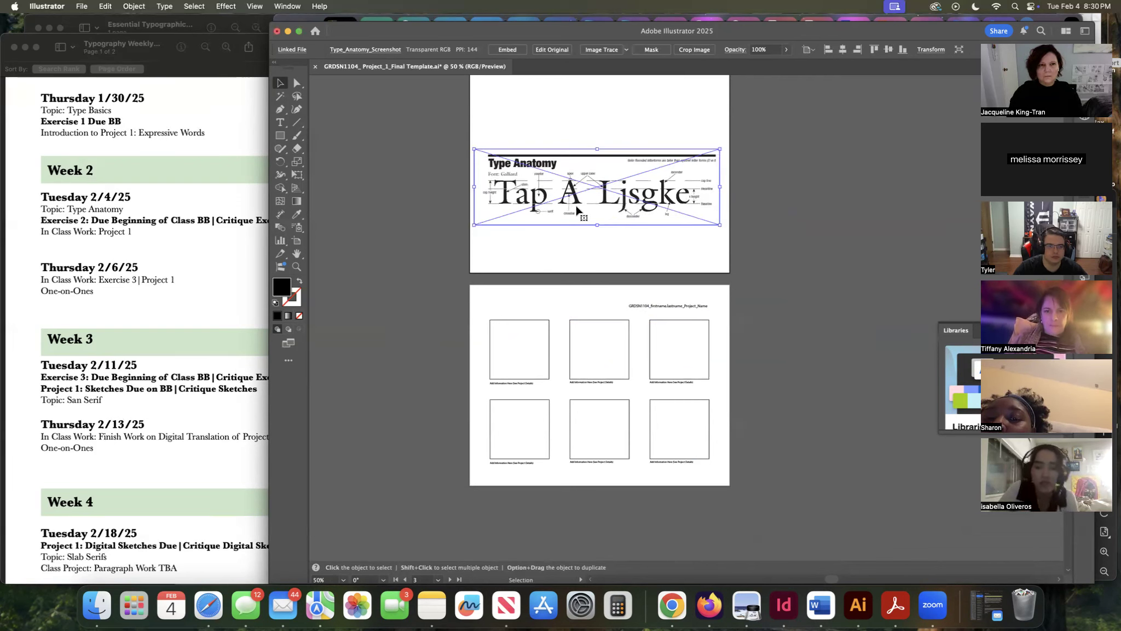
Add a point text object above the screenshot on the upper artboard.
{"action": "left_click", "coordinate": [279, 123]}
{"action": "left_click", "coordinate": [515, 119]}
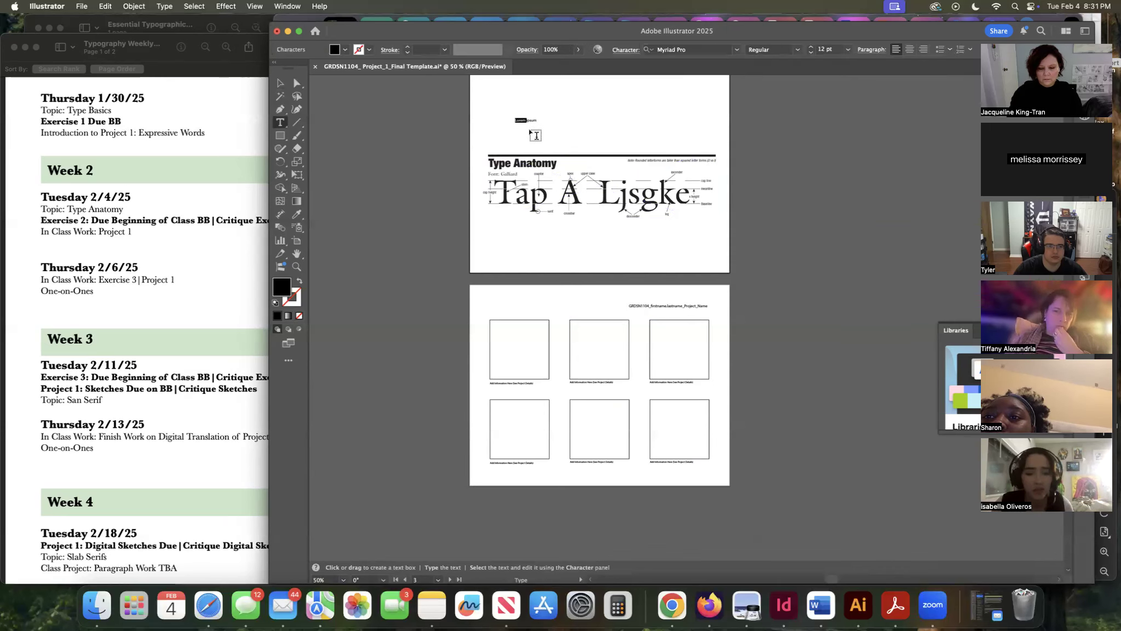
{"action": "key", "text": "super+equal"}
{"action": "key", "text": "super+equal"}
{"action": "key", "text": "super+equal"}
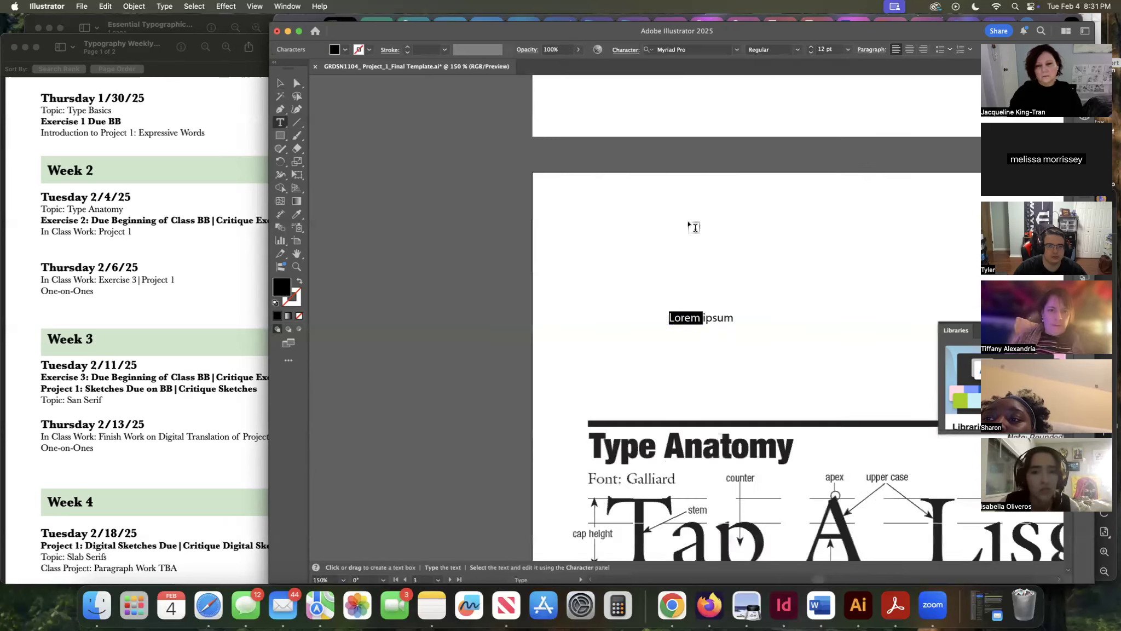
Enlarge the point text by its bounding box to about 18 pt.
{"action": "scroll", "coordinate": [700, 217], "scroll_direction": "down", "scroll_amount": 4}
{"action": "scroll", "coordinate": [699, 216], "scroll_direction": "right", "scroll_amount": 7}
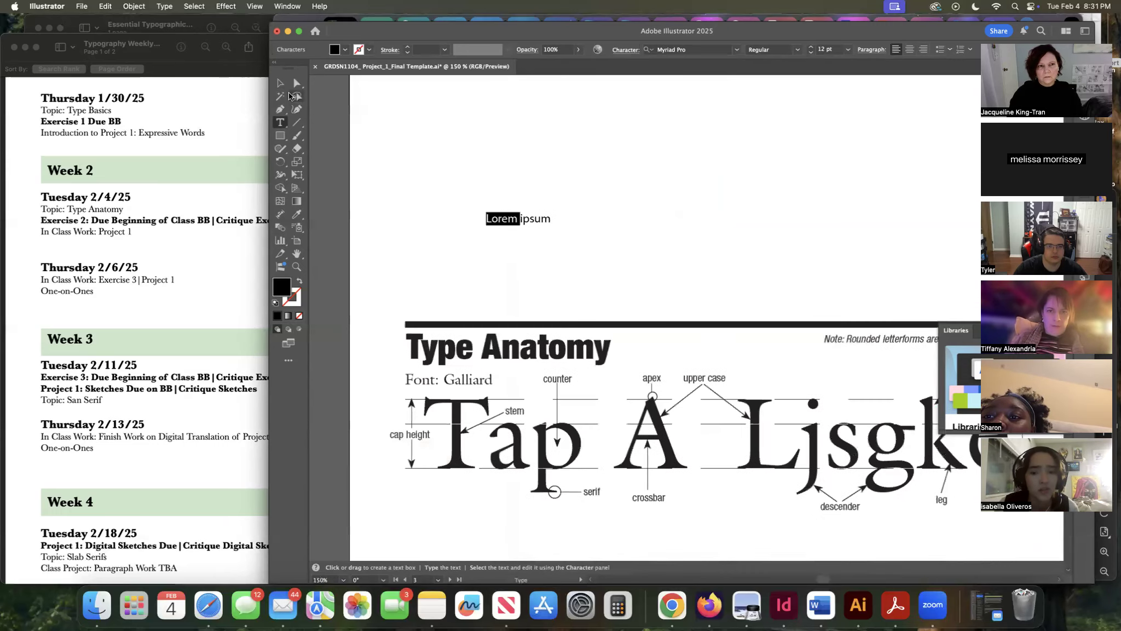
{"action": "key", "text": "Escape"}
{"action": "left_click_drag", "start_coordinate": [551, 224], "coordinate": [632, 231]}
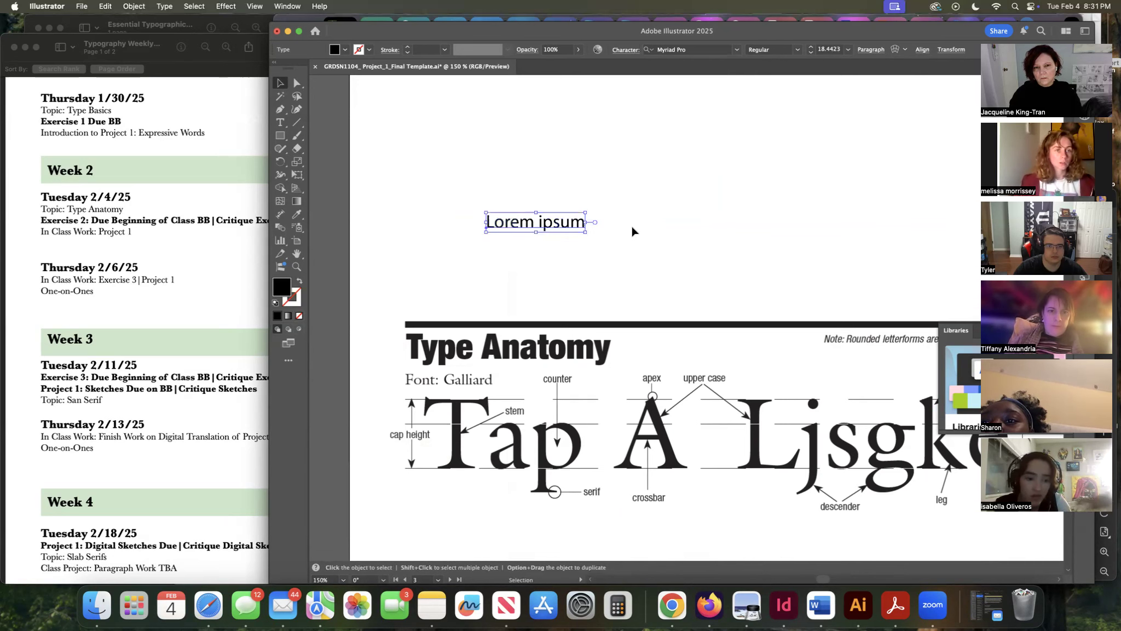
Type random sample letters onto the end of the placeholder text.
{"action": "double_click", "coordinate": [583, 222]}
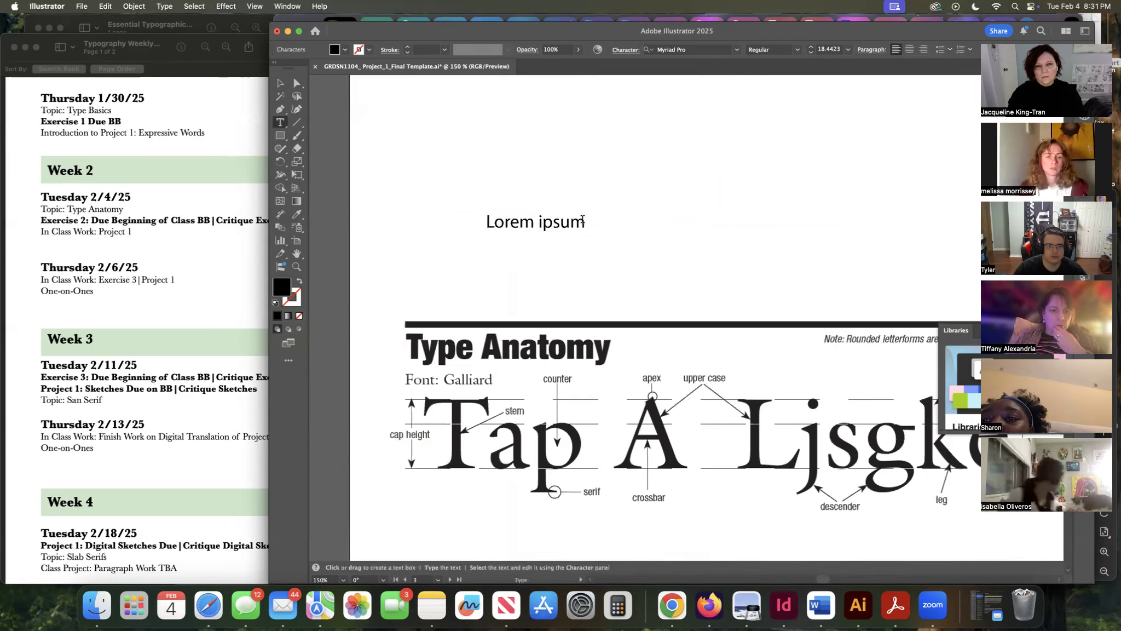
{"action": "type", "text": "sfkaljfklsajfdk"}
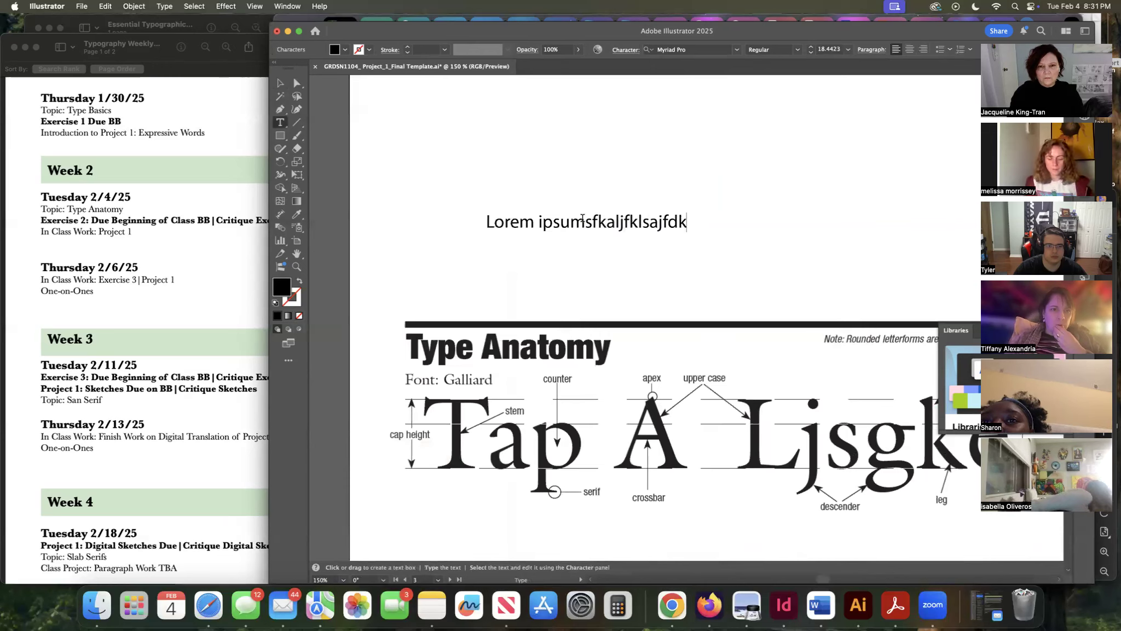
{"action": "type", "text": "jdskafjklsajfla"}
{"action": "key", "text": "Escape"}
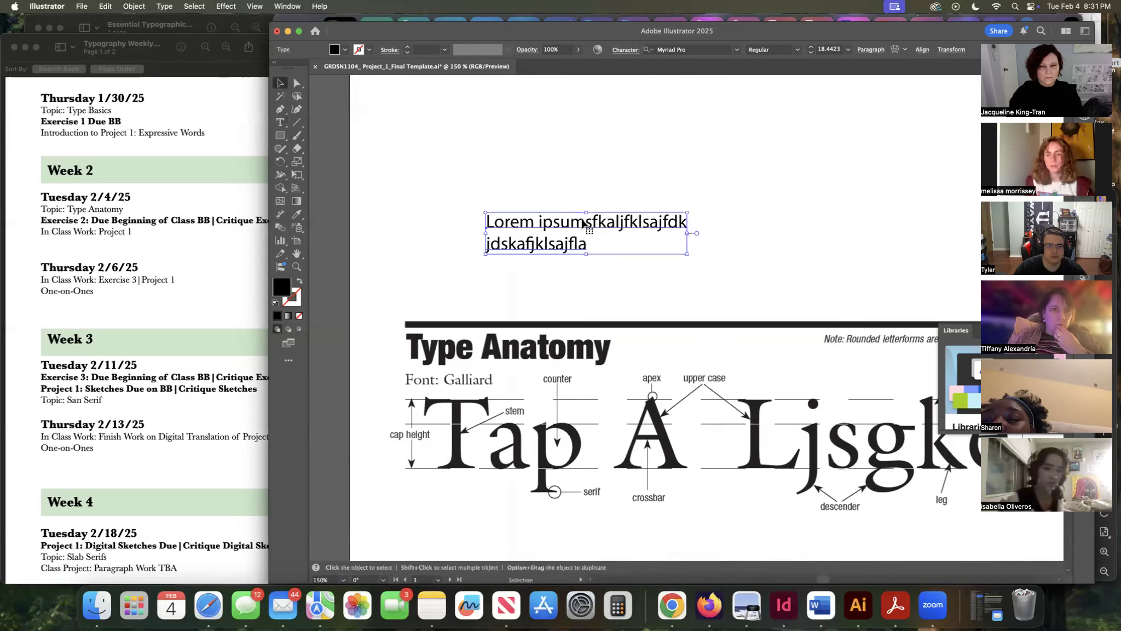
Try converting the text to area type and widening its box, then undo.
{"action": "mouse_move", "coordinate": [687, 254]}
{"action": "left_mouse_down"}
{"action": "mouse_move", "coordinate": [722, 267]}
{"action": "mouse_move", "coordinate": [684, 249]}
{"action": "left_mouse_up"}
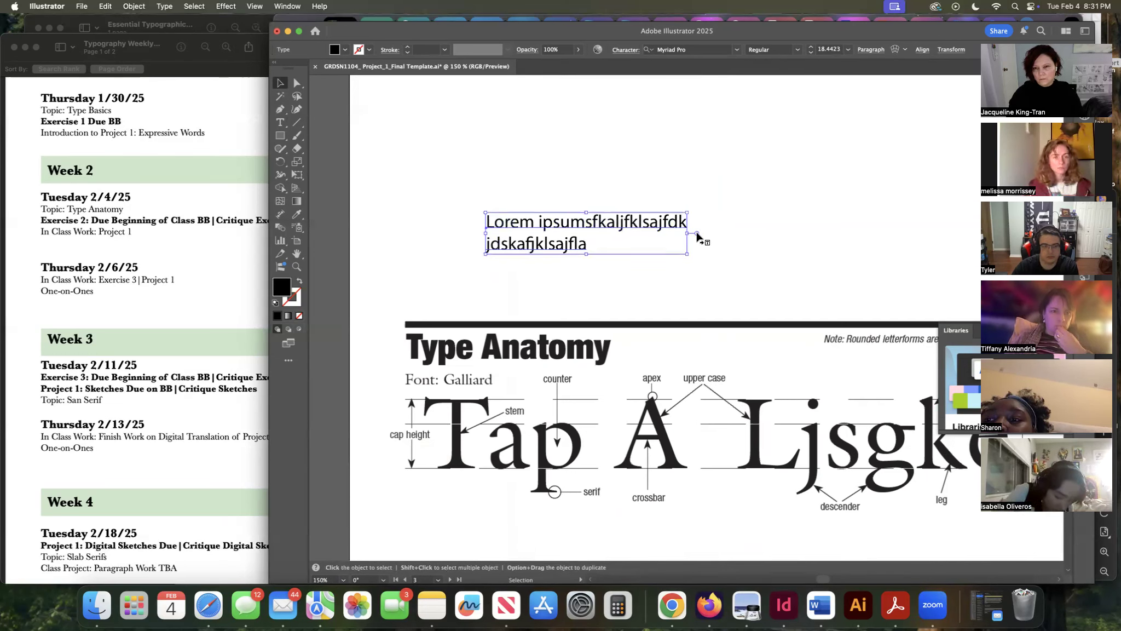
{"action": "double_click", "coordinate": [697, 233]}
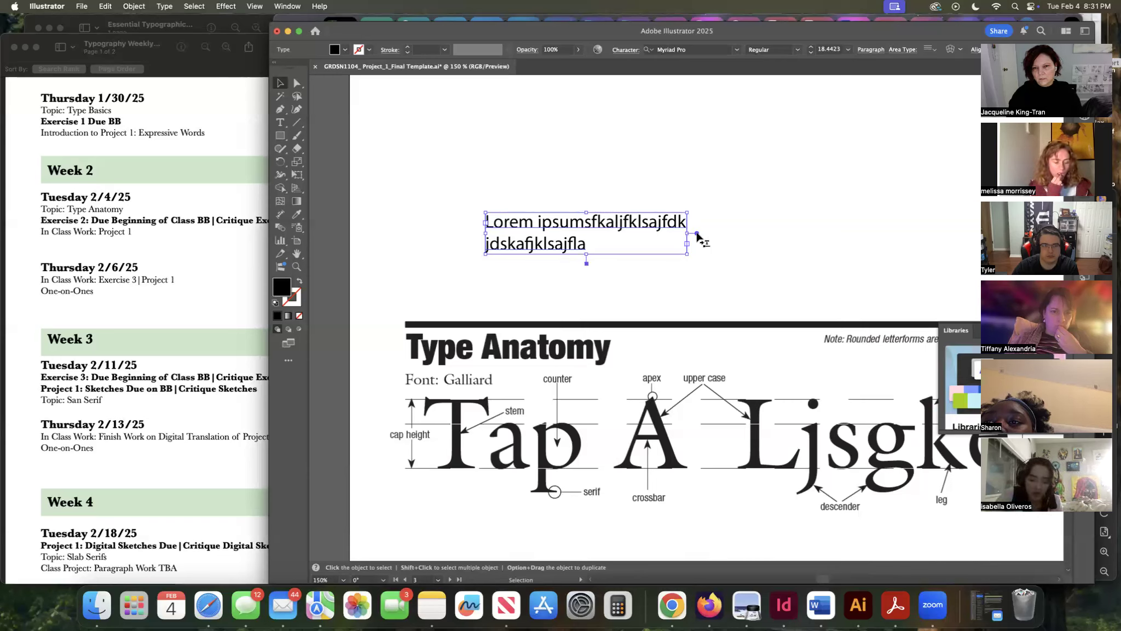
{"action": "left_click_drag", "start_coordinate": [686, 253], "coordinate": [764, 272]}
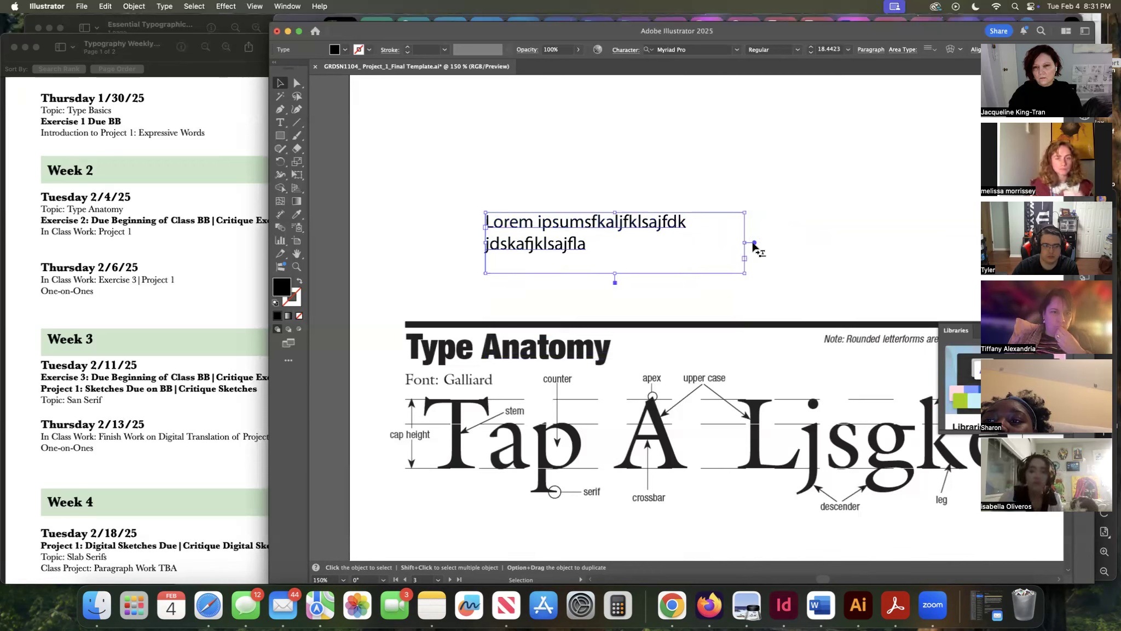
{"action": "double_click", "coordinate": [754, 242]}
{"action": "left_click_drag", "start_coordinate": [687, 257], "coordinate": [658, 255]}
{"action": "key", "text": "super+z"}
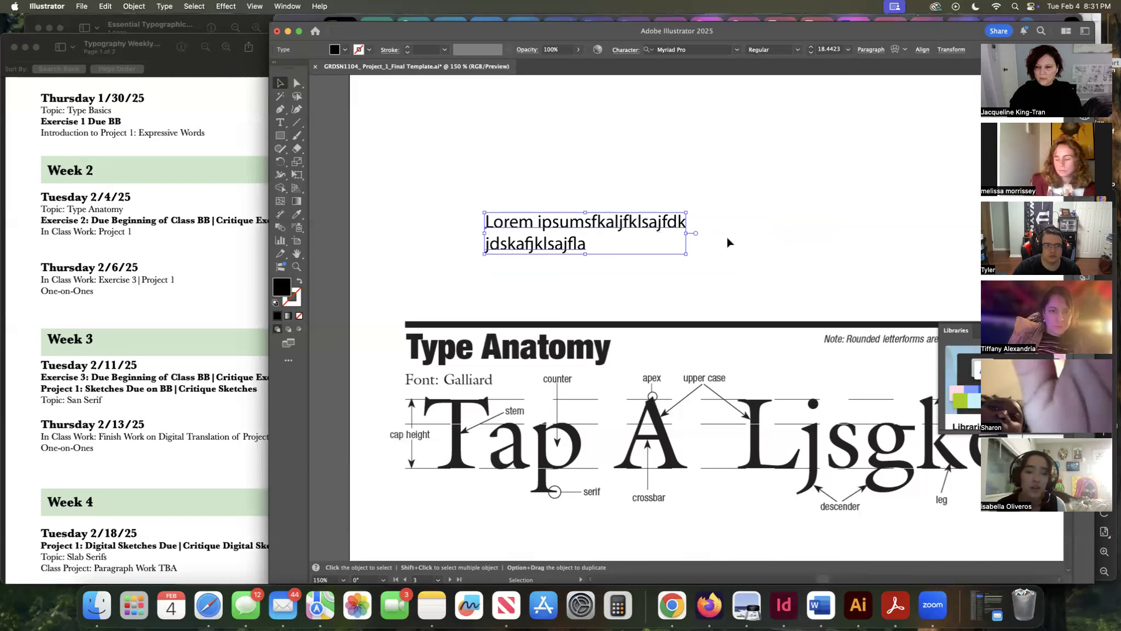
Select all of the text and replace it with OVER THE RAINBOW.
{"action": "left_click", "coordinate": [608, 243]}
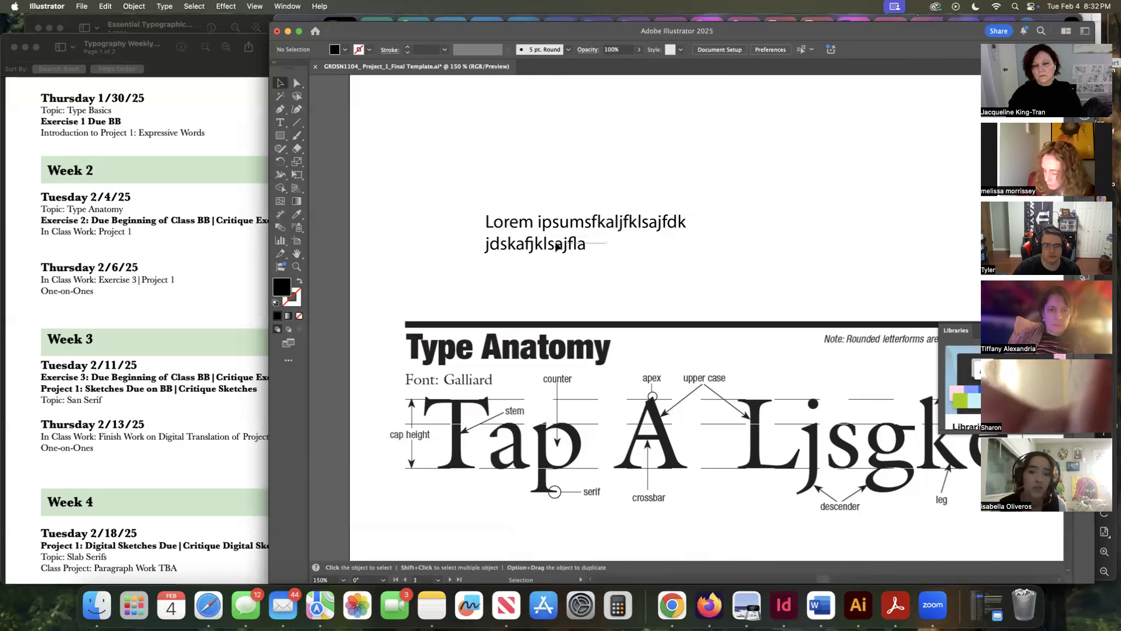
{"action": "left_click", "coordinate": [585, 239]}
{"action": "double_click", "coordinate": [584, 226]}
{"action": "triple_click", "coordinate": [584, 227]}
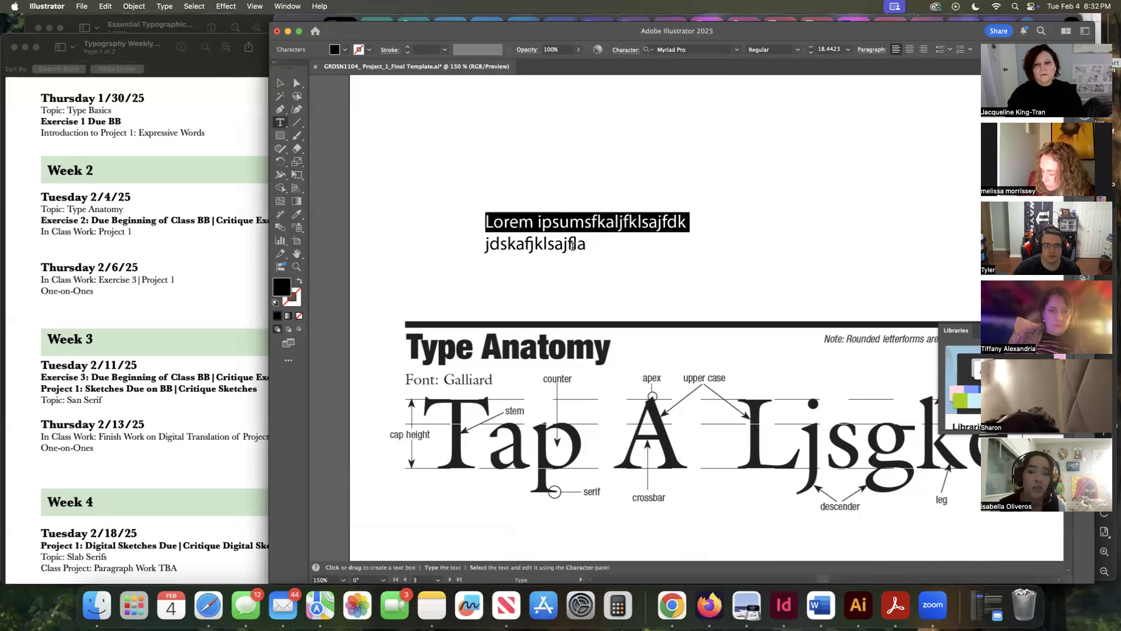
{"action": "left_click_drag", "start_coordinate": [586, 244], "coordinate": [490, 221]}
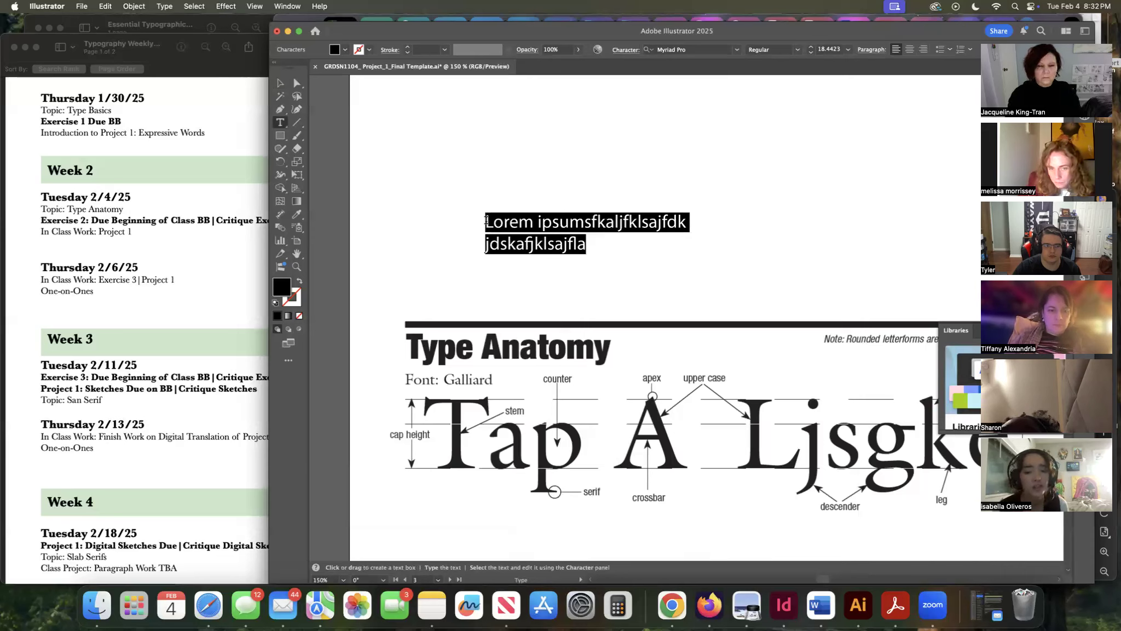
{"action": "type", "text": "OVER RA"}
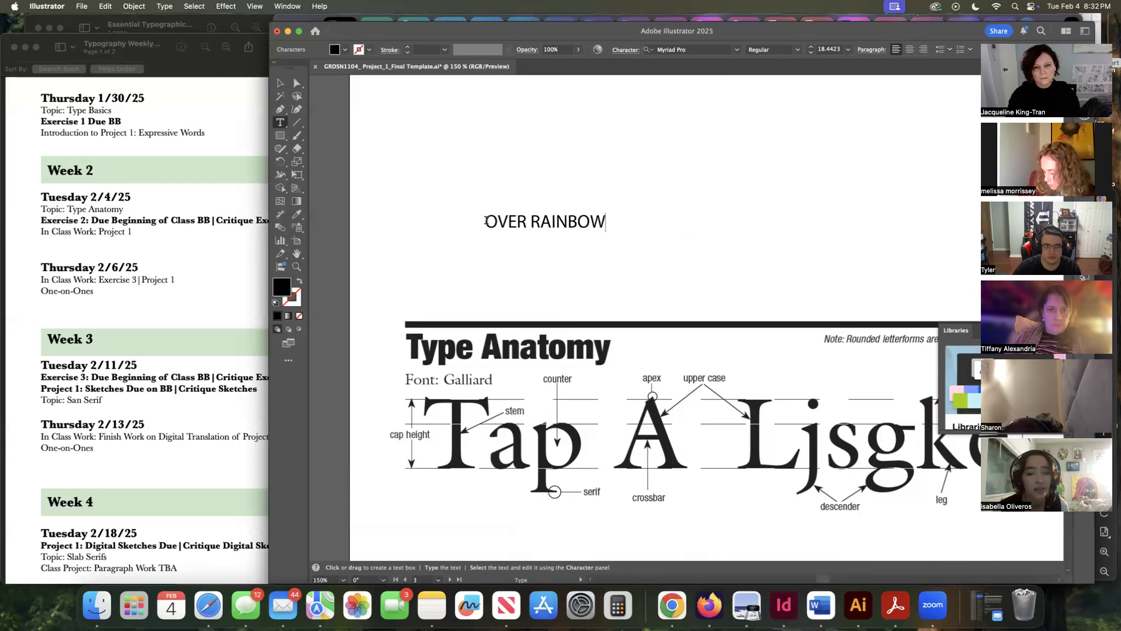
{"action": "type", "text": "INBOW"}
{"action": "key", "text": "BackSpace"}
{"action": "key", "text": "BackSpace"}
{"action": "key", "text": "BackSpace"}
{"action": "key", "text": "BackSpace"}
{"action": "key", "text": "BackSpace"}
{"action": "key", "text": "BackSpace"}
{"action": "key", "text": "BackSpace"}
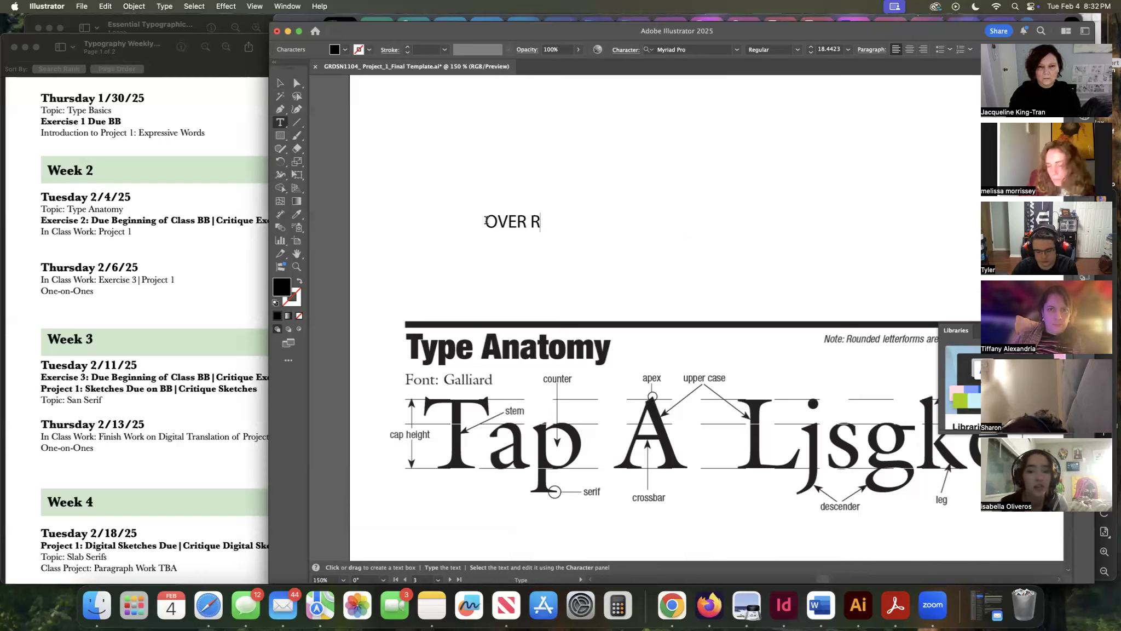
{"action": "type", "text": "THE RAINBOW"}
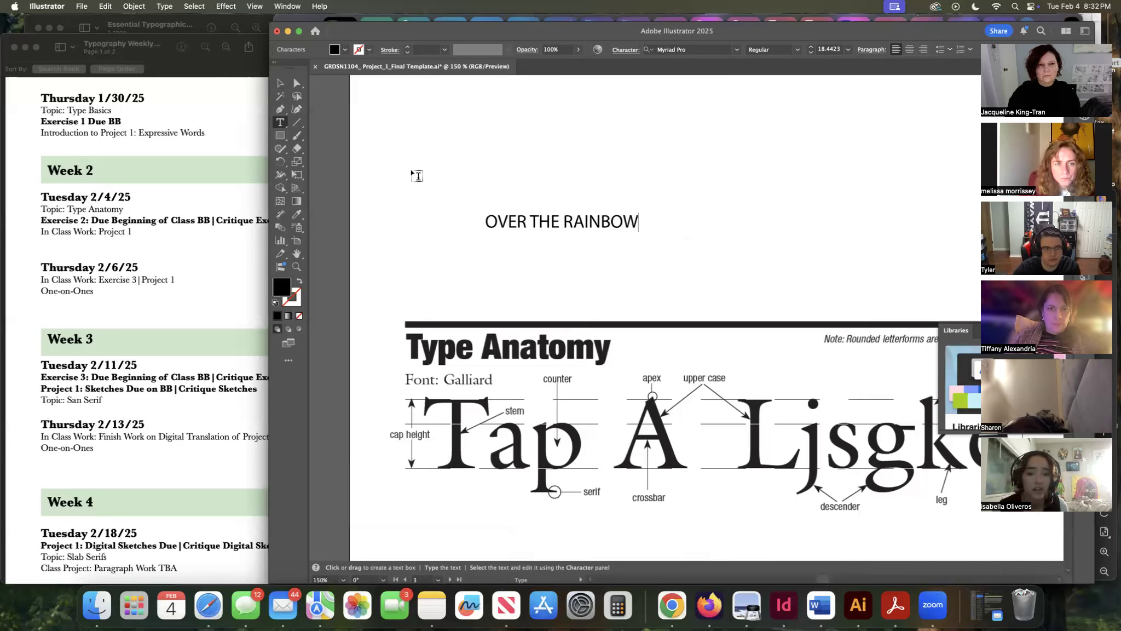
Select the OVER THE RAINBOW text and apply Create Outlines from the Type menu.
{"action": "left_click", "coordinate": [281, 85]}
{"action": "mouse_move", "coordinate": [544, 221]}
{"action": "left_mouse_down"}
{"action": "mouse_move", "coordinate": [520, 223]}
{"action": "mouse_move", "coordinate": [546, 221]}
{"action": "left_mouse_up"}
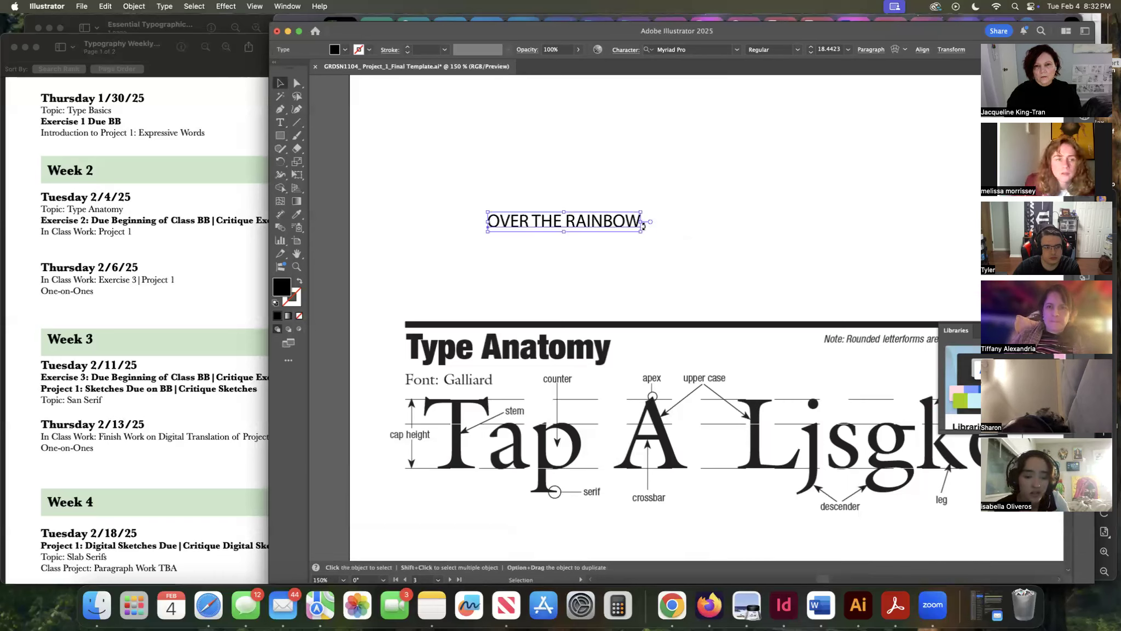
{"action": "left_click", "coordinate": [166, 8]}
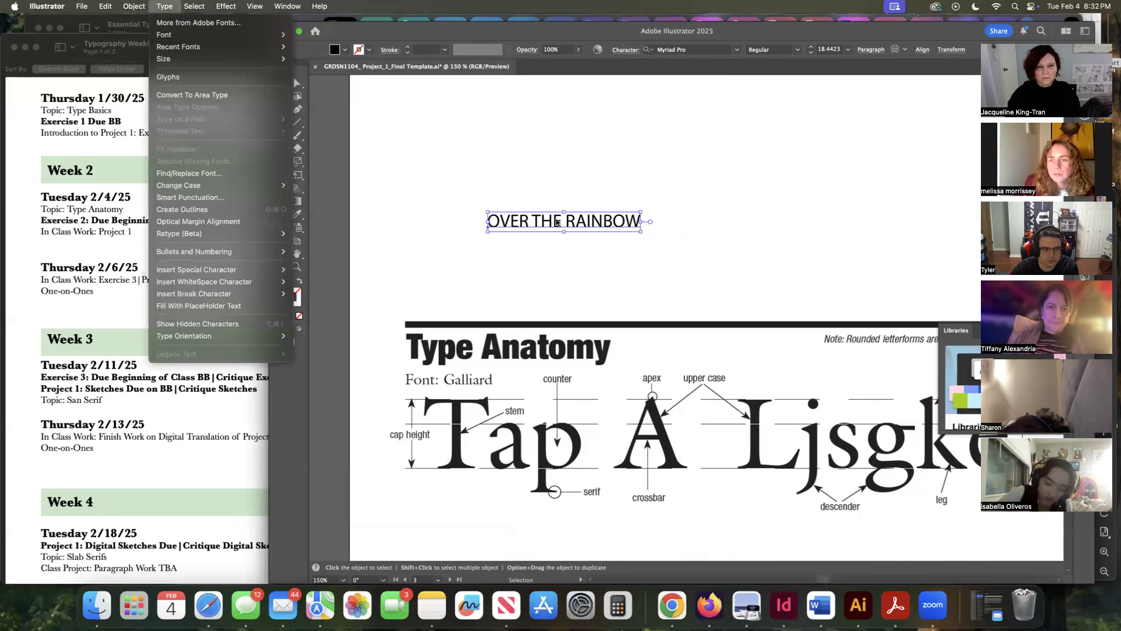
{"action": "left_click", "coordinate": [557, 222]}
{"action": "left_click", "coordinate": [165, 6]}
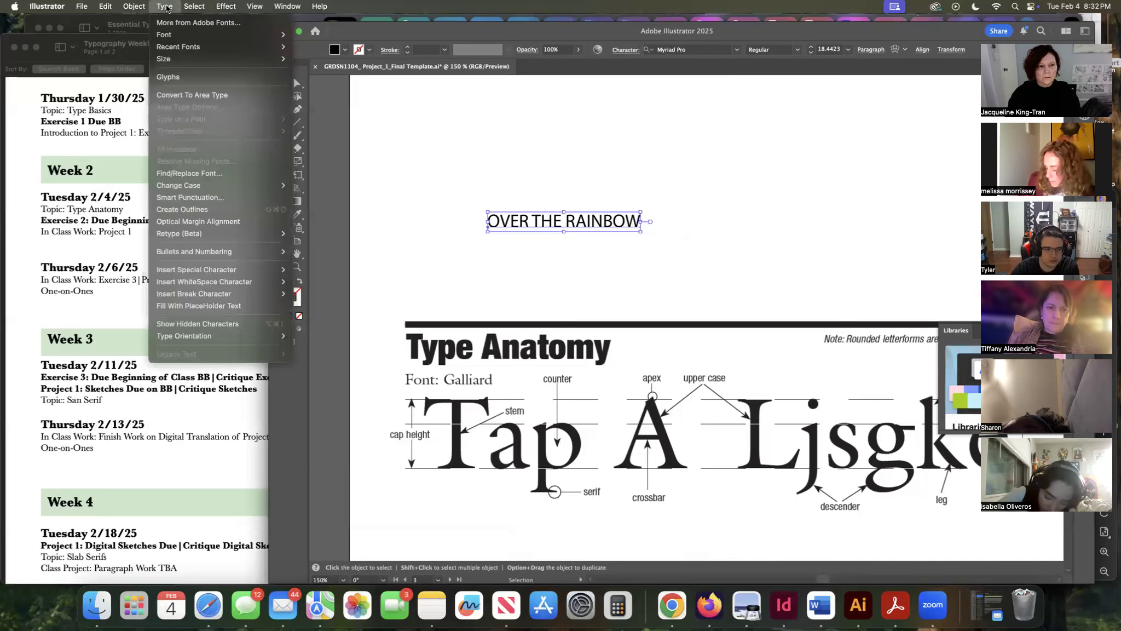
{"action": "left_click", "coordinate": [217, 209]}
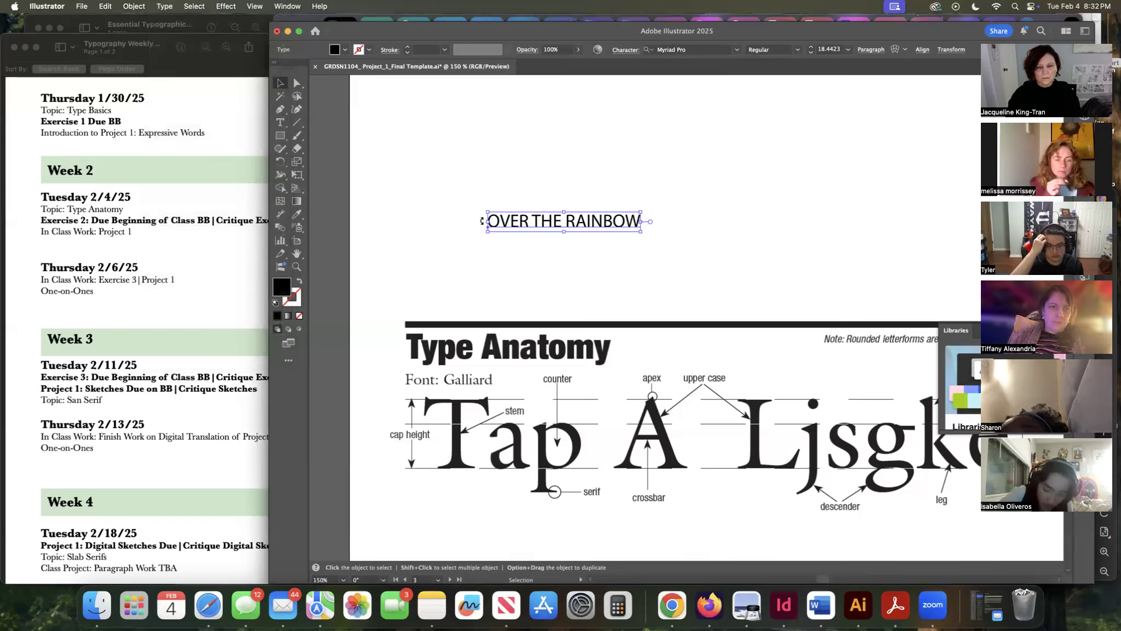
Draw a new text box beside the title and enter the letter R.
{"action": "left_click", "coordinate": [278, 123]}
{"action": "left_click_drag", "start_coordinate": [412, 246], "coordinate": [469, 288]}
{"action": "type", "text": "R"}
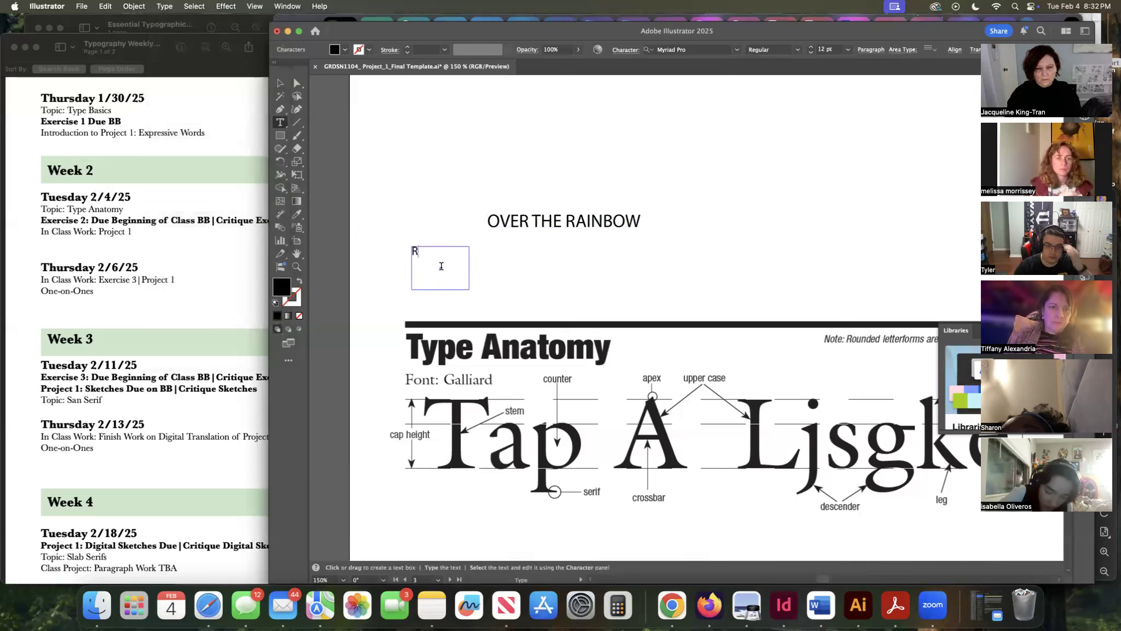
Set the R text box's font to Arial Black and its size to 60 pt.
{"action": "left_click", "coordinate": [278, 84]}
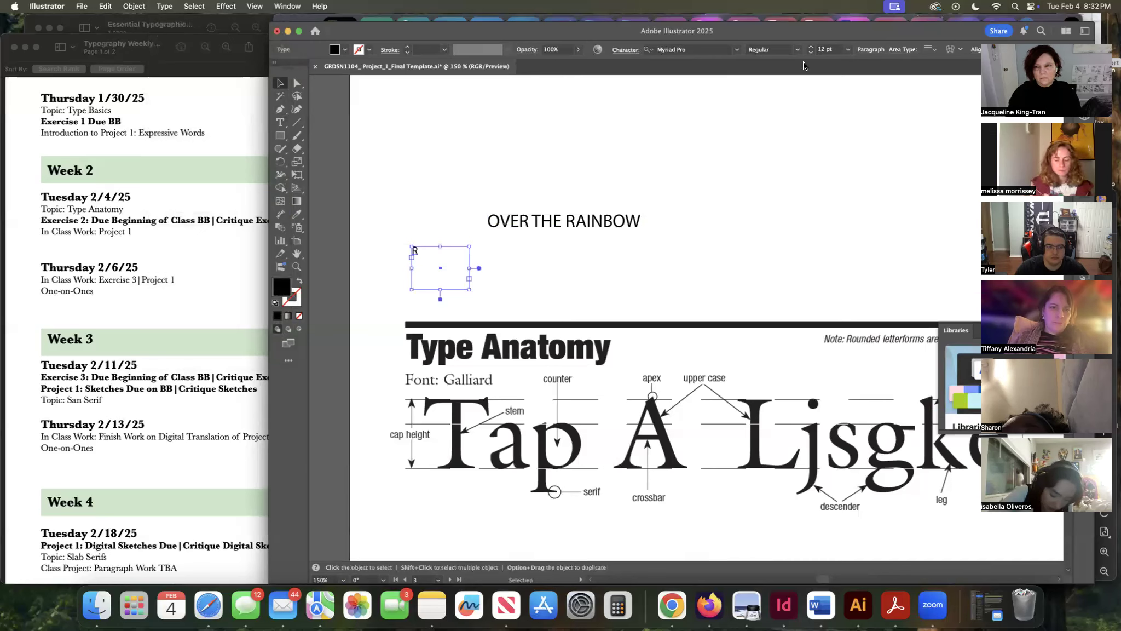
{"action": "left_click", "coordinate": [735, 49]}
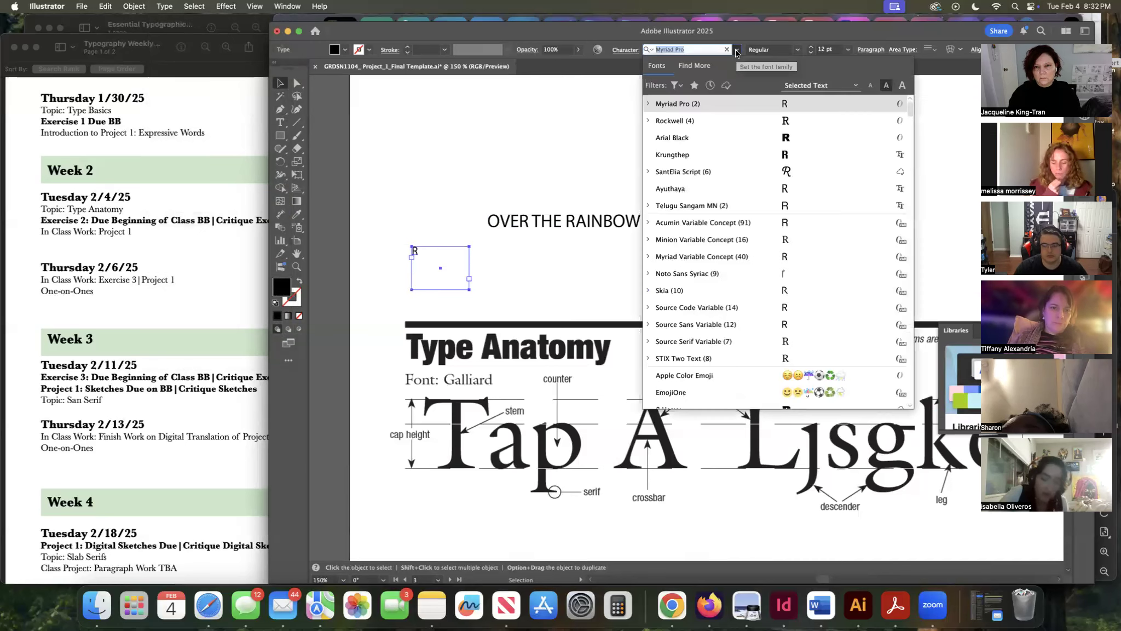
{"action": "left_click", "coordinate": [698, 139]}
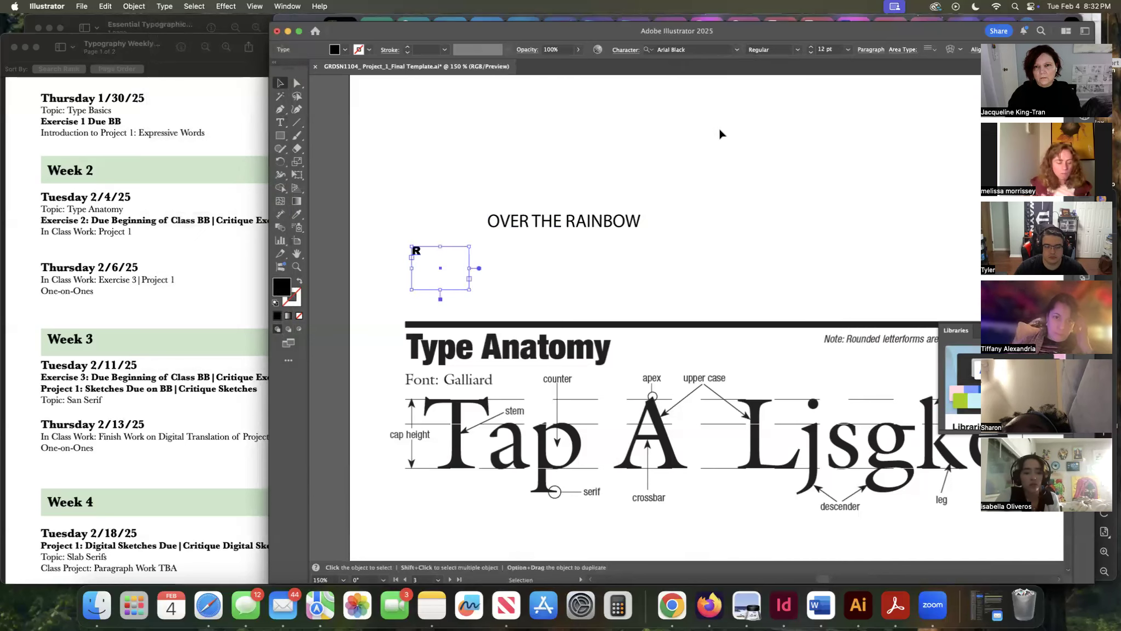
{"action": "left_click", "coordinate": [848, 48]}
{"action": "left_click", "coordinate": [863, 184]}
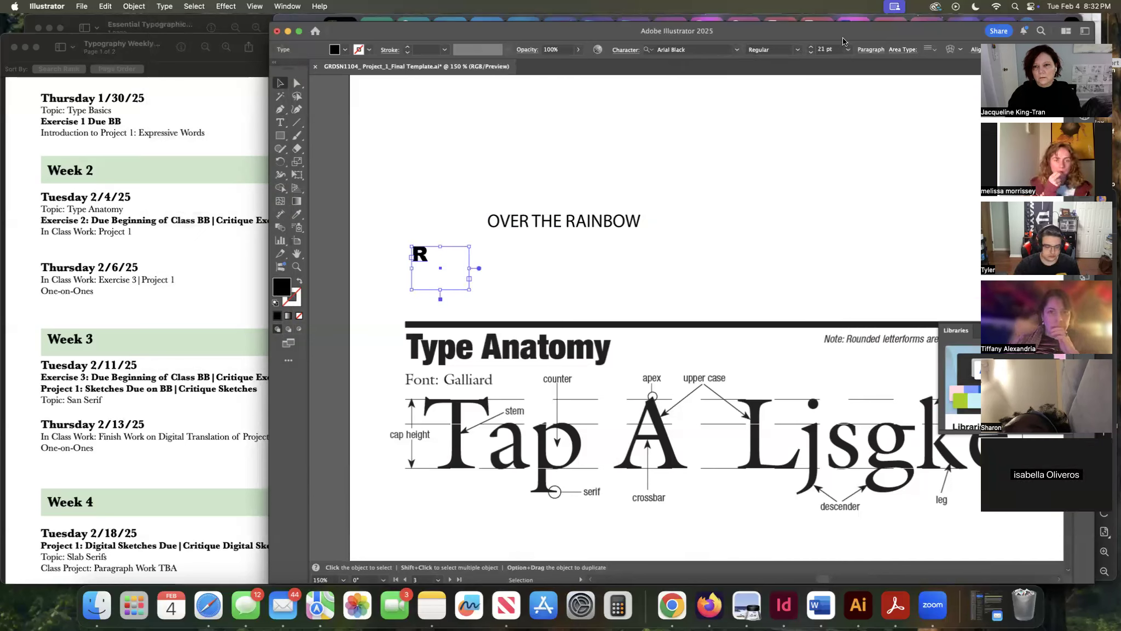
{"action": "left_click", "coordinate": [848, 49]}
{"action": "left_click", "coordinate": [863, 196]}
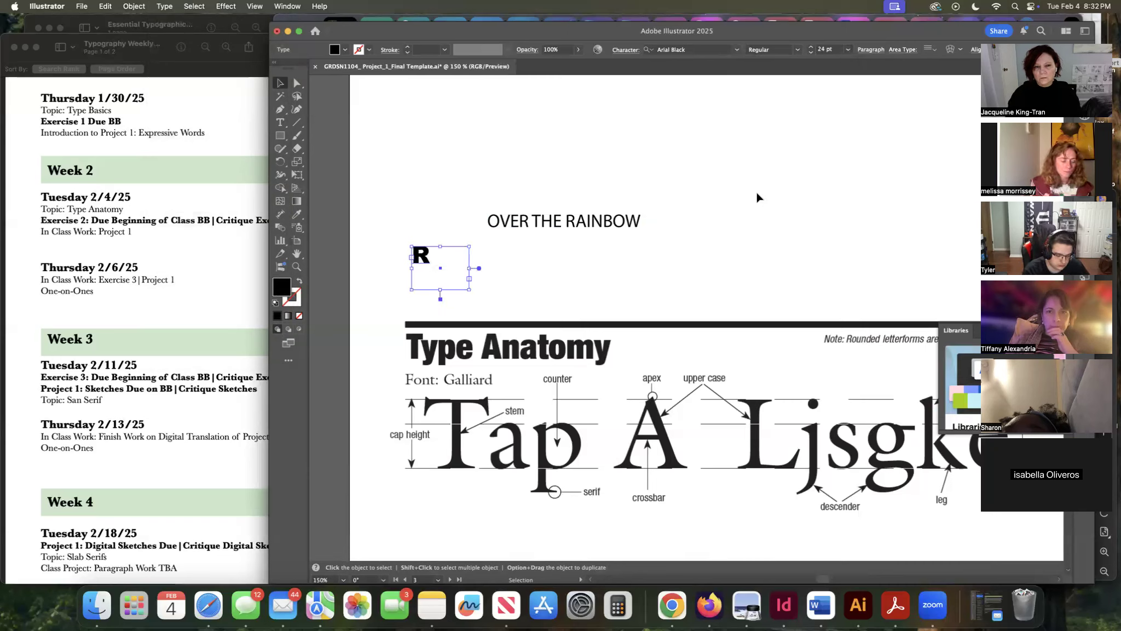
{"action": "left_click", "coordinate": [847, 49]}
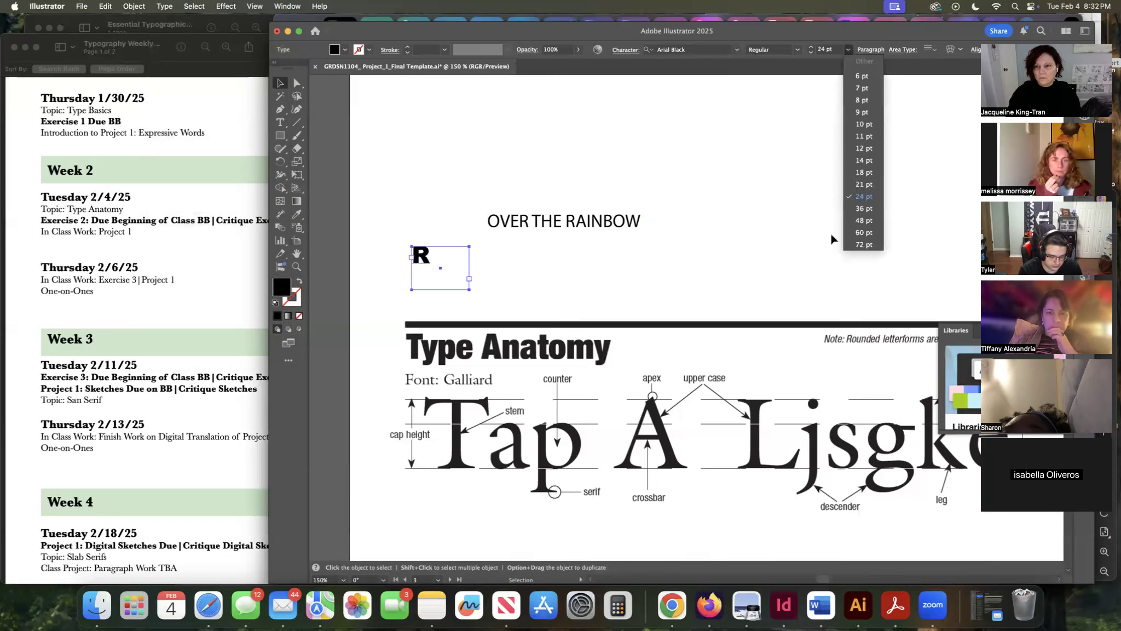
{"action": "left_click", "coordinate": [863, 232]}
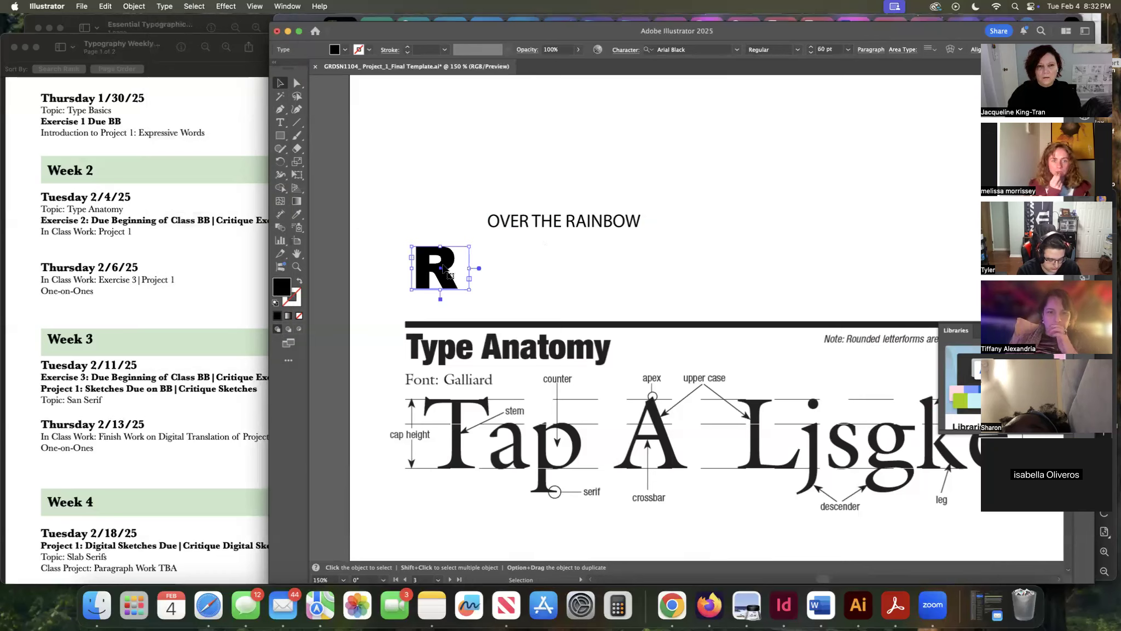
Apply Create Outlines to the R text box.
{"action": "mouse_move", "coordinate": [450, 290]}
{"action": "left_mouse_down"}
{"action": "mouse_move", "coordinate": [472, 285]}
{"action": "mouse_move", "coordinate": [474, 295]}
{"action": "mouse_move", "coordinate": [469, 283]}
{"action": "mouse_move", "coordinate": [462, 293]}
{"action": "left_mouse_up"}
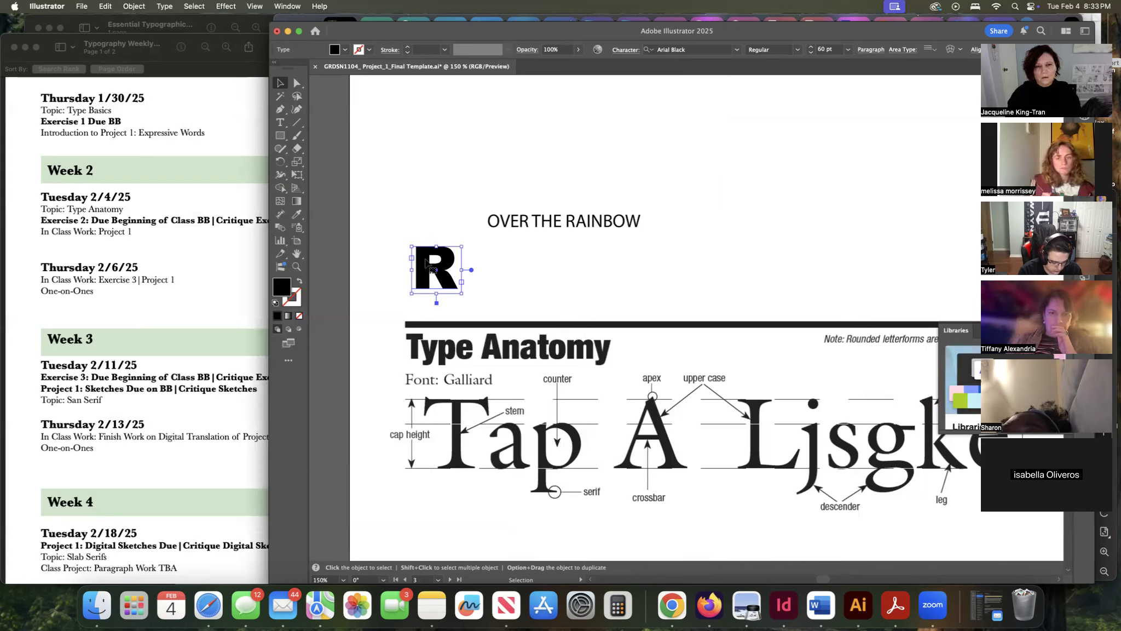
{"action": "left_click", "coordinate": [164, 6]}
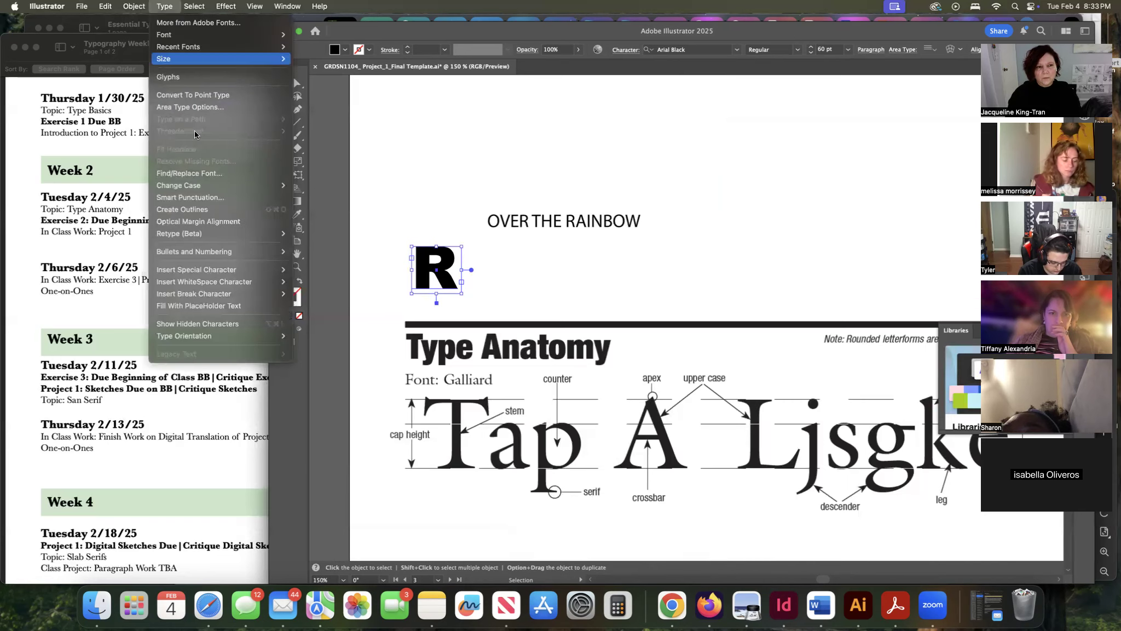
{"action": "left_click", "coordinate": [232, 212]}
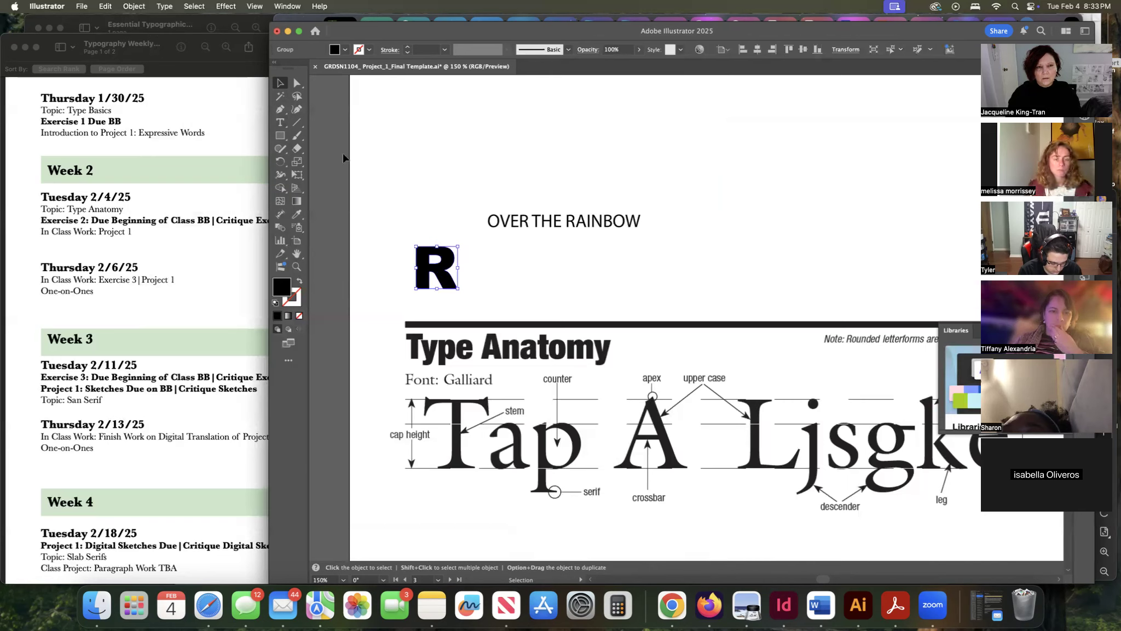
Try dragging the anchor points of the R's counter, then undo the change.
{"action": "left_click", "coordinate": [296, 84]}
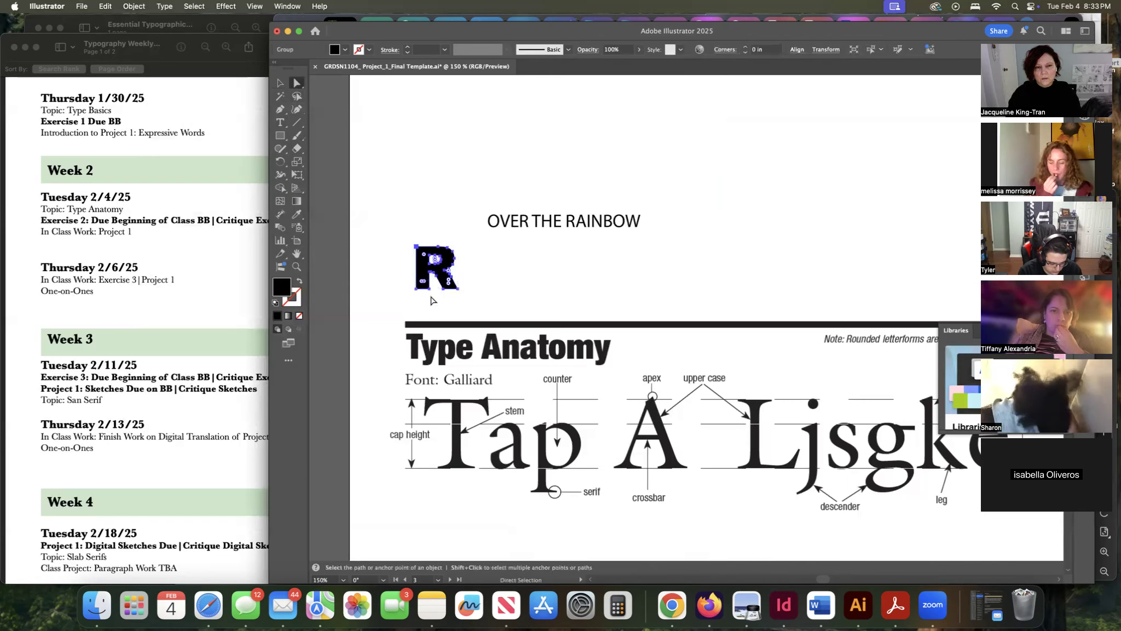
{"action": "key", "text": "v"}
{"action": "key", "text": "super+equal"}
{"action": "key", "text": "super+equal"}
{"action": "key", "text": "super+equal"}
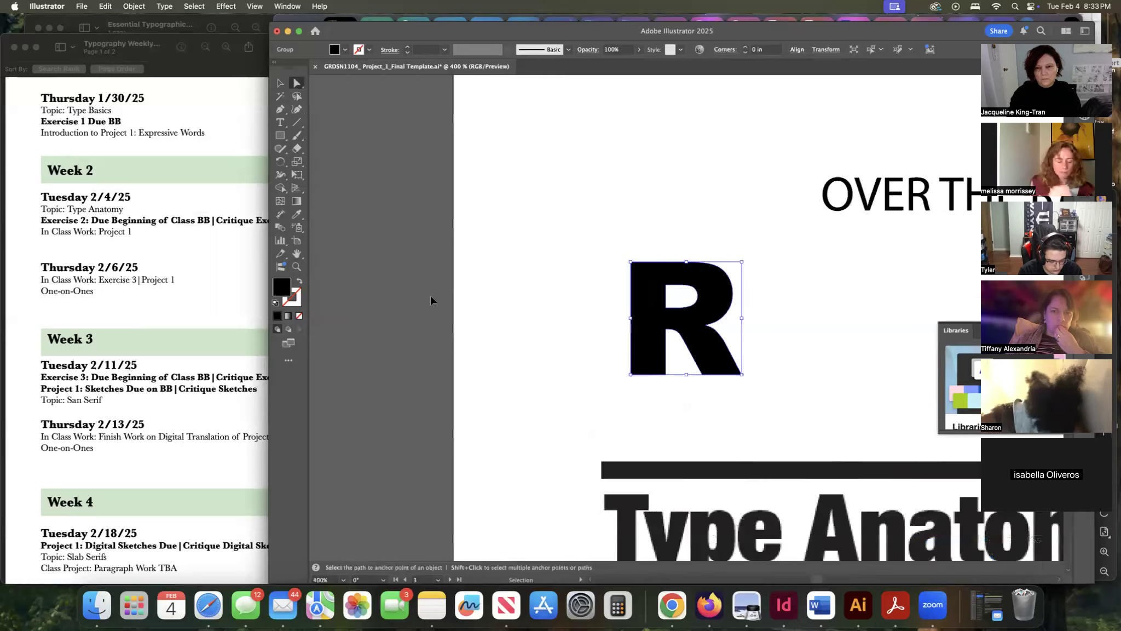
{"action": "key", "text": "super+equal"}
{"action": "key", "text": "a"}
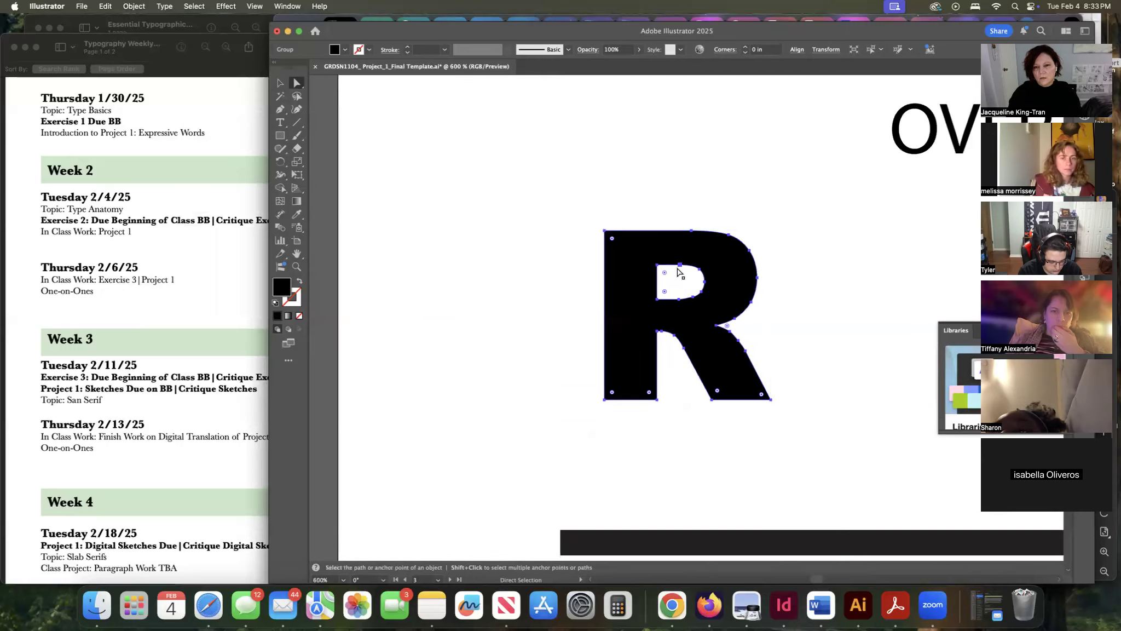
{"action": "mouse_move", "coordinate": [657, 267]}
{"action": "left_mouse_down"}
{"action": "mouse_move", "coordinate": [626, 247]}
{"action": "mouse_move", "coordinate": [664, 253]}
{"action": "mouse_move", "coordinate": [659, 280]}
{"action": "mouse_move", "coordinate": [646, 253]}
{"action": "mouse_move", "coordinate": [654, 268]}
{"action": "mouse_move", "coordinate": [643, 261]}
{"action": "left_mouse_up"}
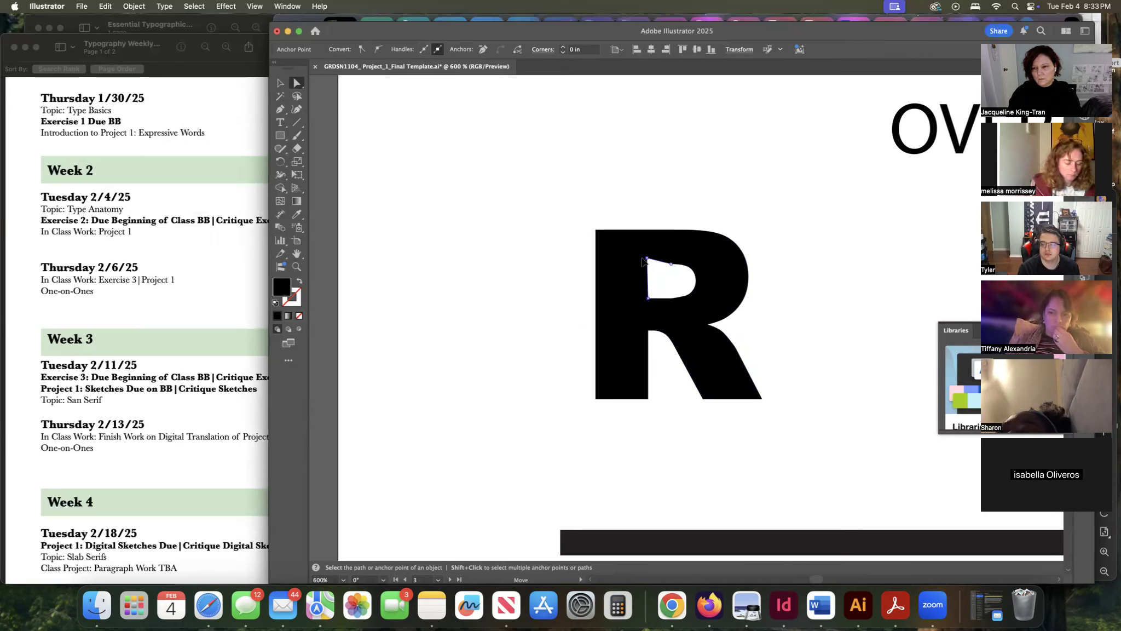
{"action": "key", "text": "cmd+z"}
{"action": "key", "text": "cmd+z"}
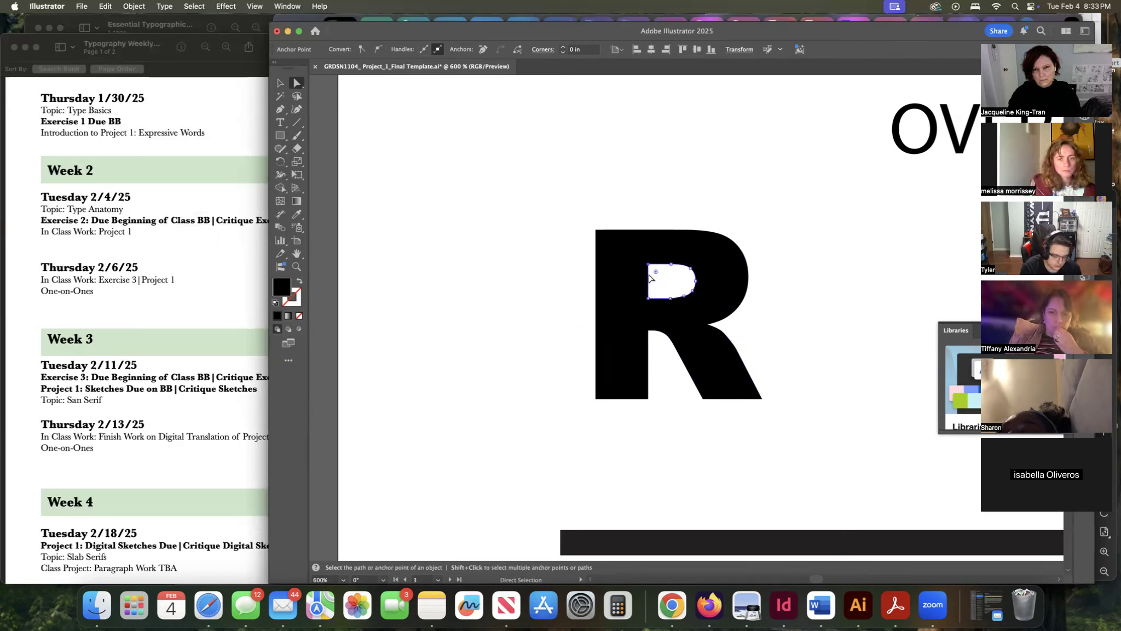
Try nudging the R's left-side anchor points to the right, then undo all the point edits.
{"action": "left_click", "coordinate": [600, 242]}
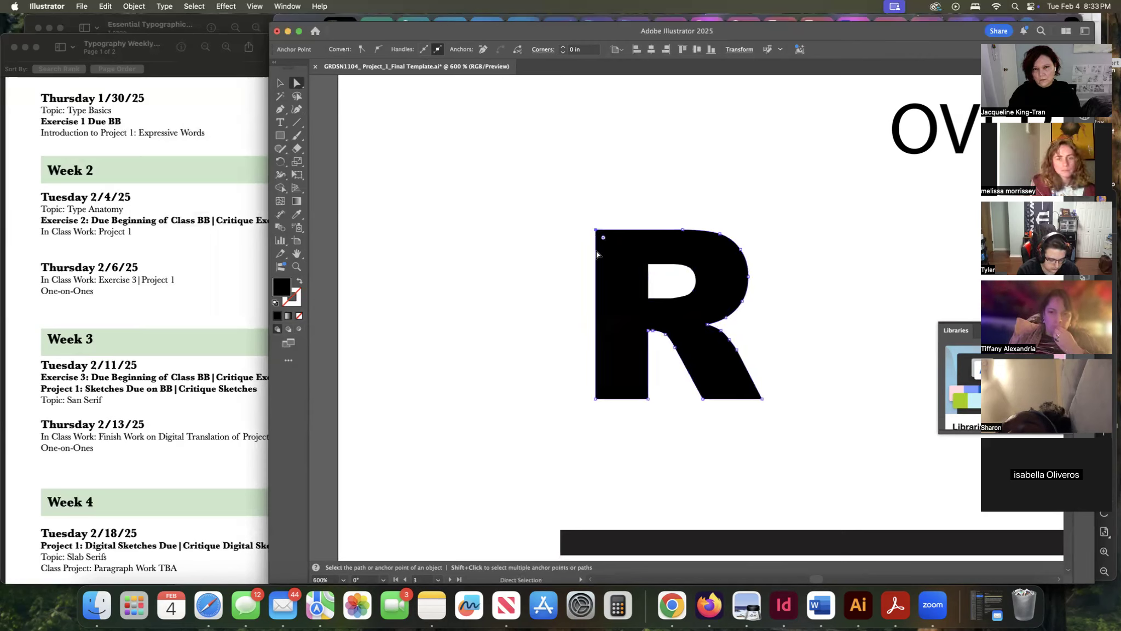
{"action": "left_click", "coordinate": [596, 398]}
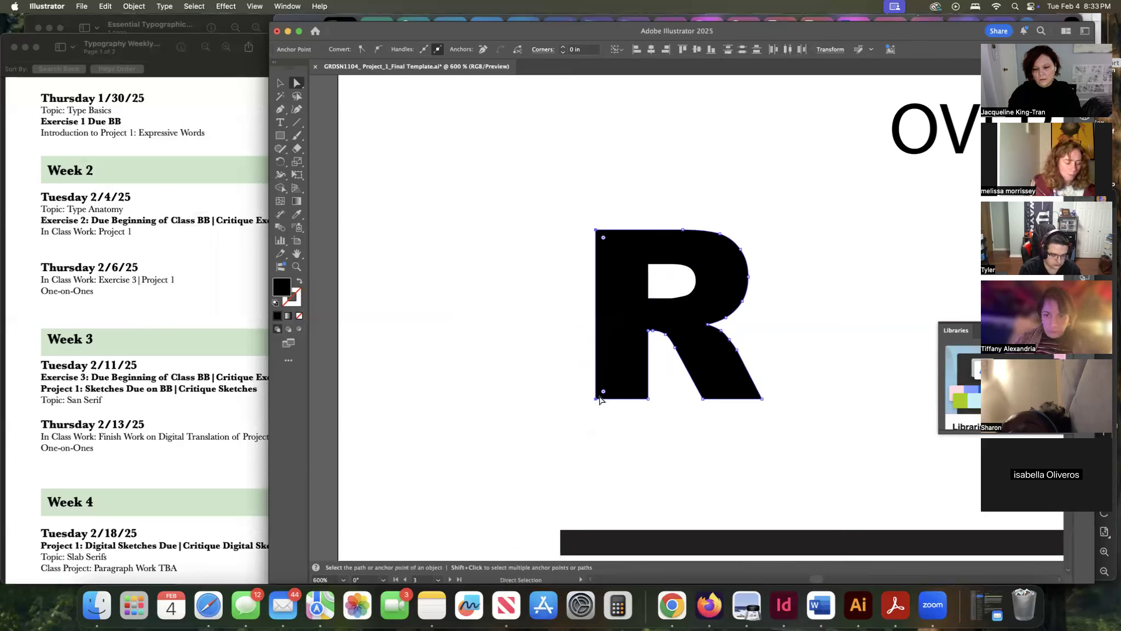
{"action": "key", "text": "Right"}
{"action": "key", "text": "Right"}
{"action": "key", "text": "Right"}
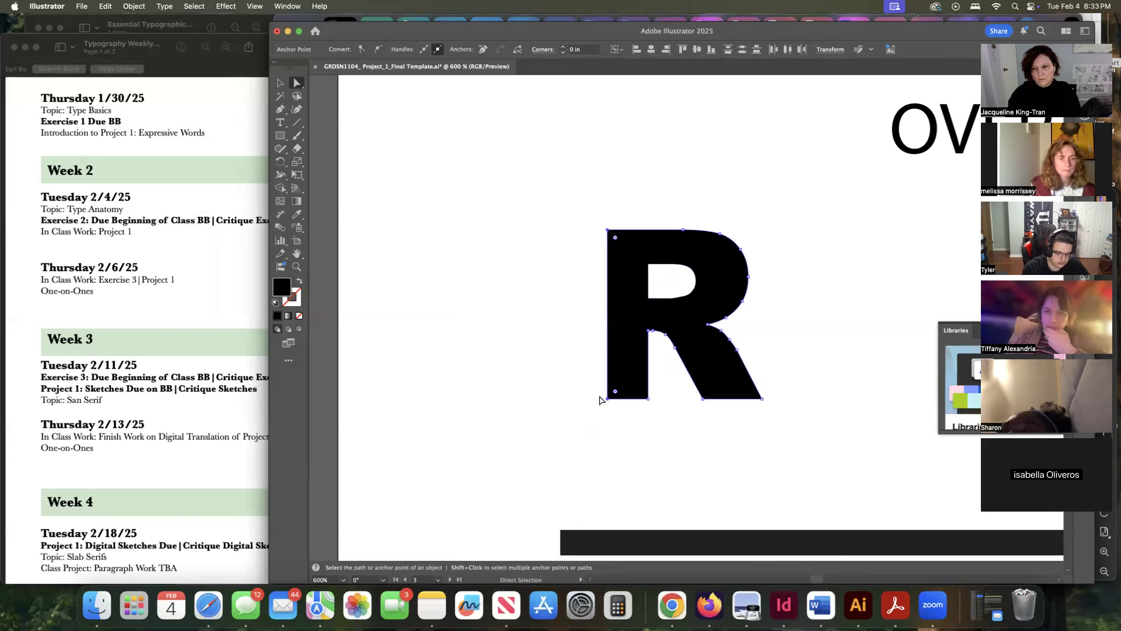
{"action": "mouse_move", "coordinate": [608, 322]}
{"action": "left_mouse_down"}
{"action": "mouse_move", "coordinate": [618, 323]}
{"action": "mouse_move", "coordinate": [594, 324]}
{"action": "mouse_move", "coordinate": [619, 326]}
{"action": "mouse_move", "coordinate": [590, 318]}
{"action": "mouse_move", "coordinate": [610, 315]}
{"action": "mouse_move", "coordinate": [604, 305]}
{"action": "mouse_move", "coordinate": [613, 309]}
{"action": "mouse_move", "coordinate": [599, 328]}
{"action": "mouse_move", "coordinate": [617, 315]}
{"action": "mouse_move", "coordinate": [784, 325]}
{"action": "mouse_move", "coordinate": [600, 320]}
{"action": "left_mouse_up"}
{"action": "key", "text": "super+z"}
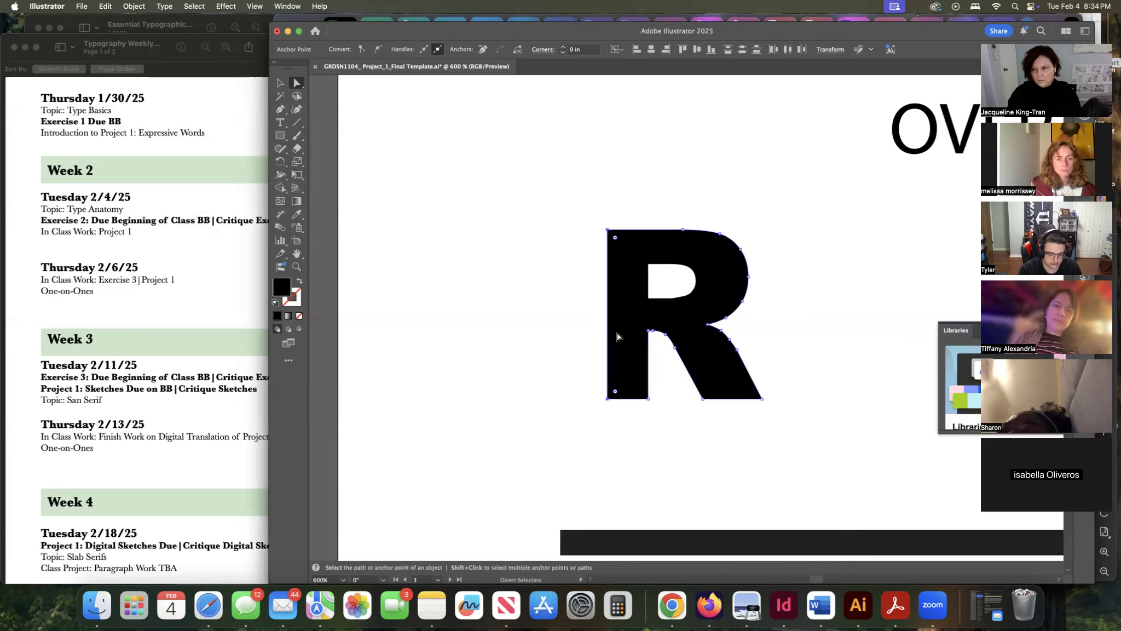
{"action": "key", "text": "super+z"}
{"action": "key", "text": "super+z"}
{"action": "key", "text": "super+z"}
{"action": "key", "text": "super+z"}
{"action": "key", "text": "super+z"}
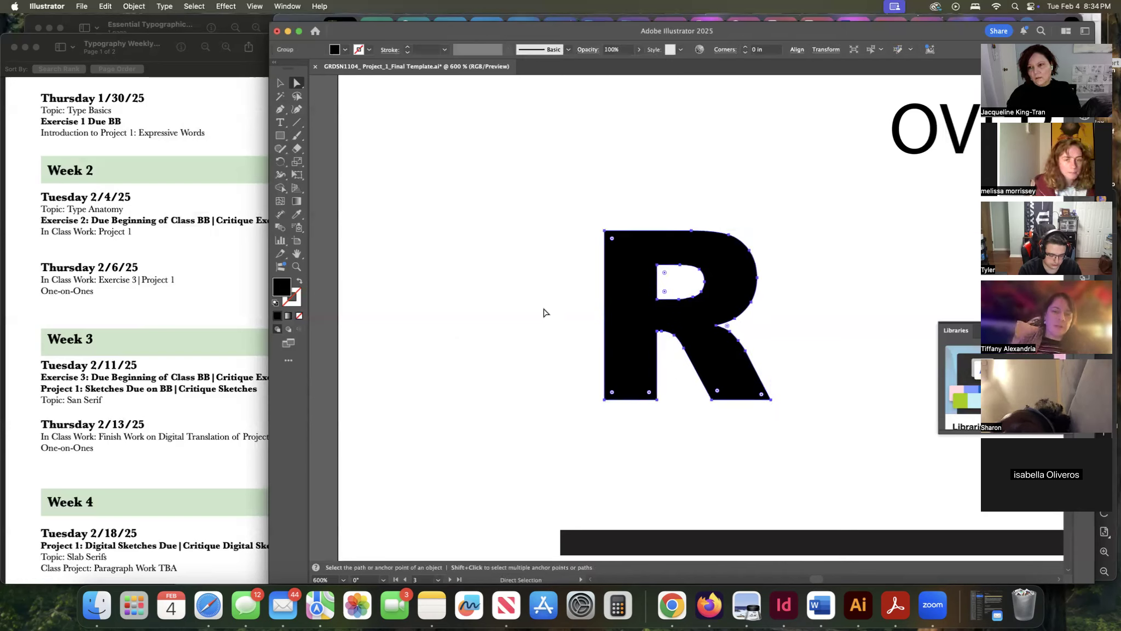
Tear off the Pen tool group into a floating panel placed above the R.
{"action": "left_click", "coordinate": [163, 6]}
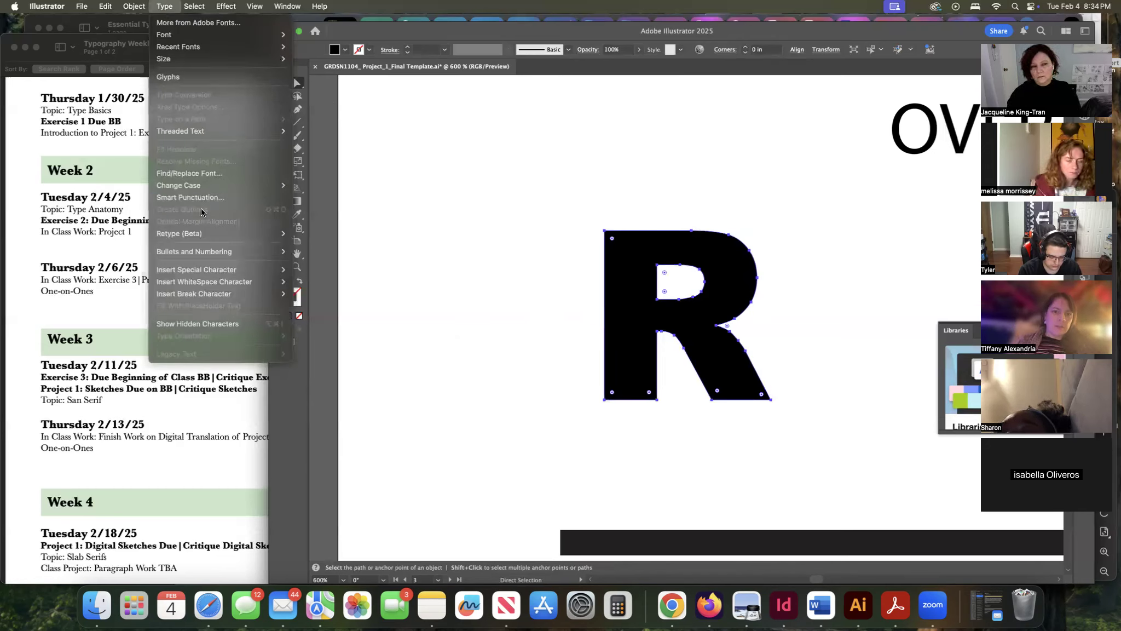
{"action": "left_click", "coordinate": [408, 162]}
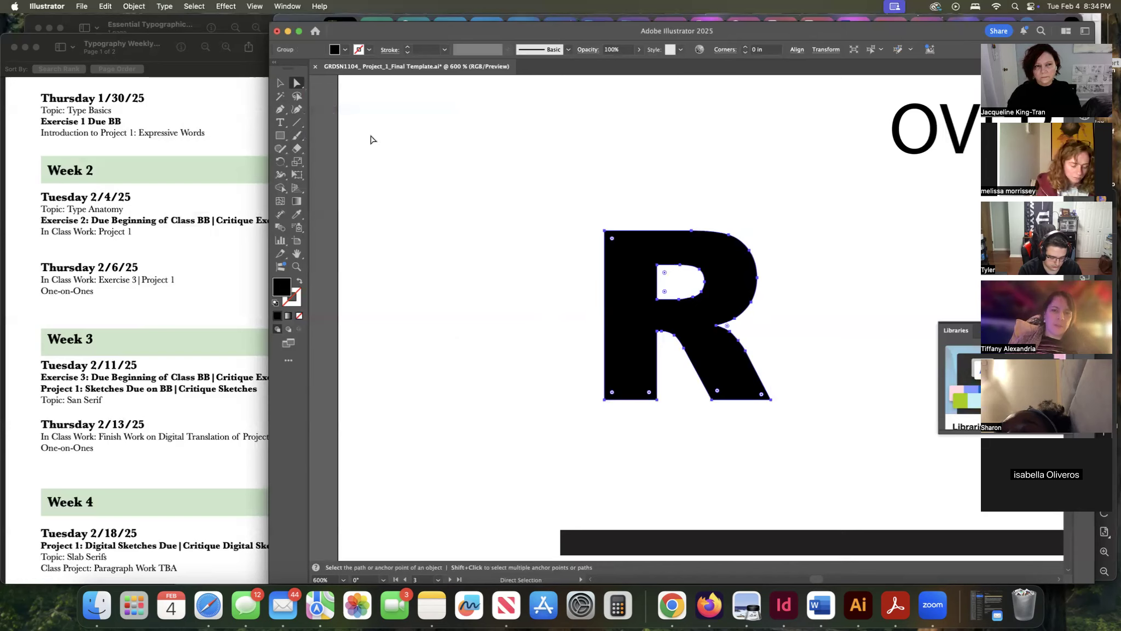
{"action": "left_click", "coordinate": [282, 111]}
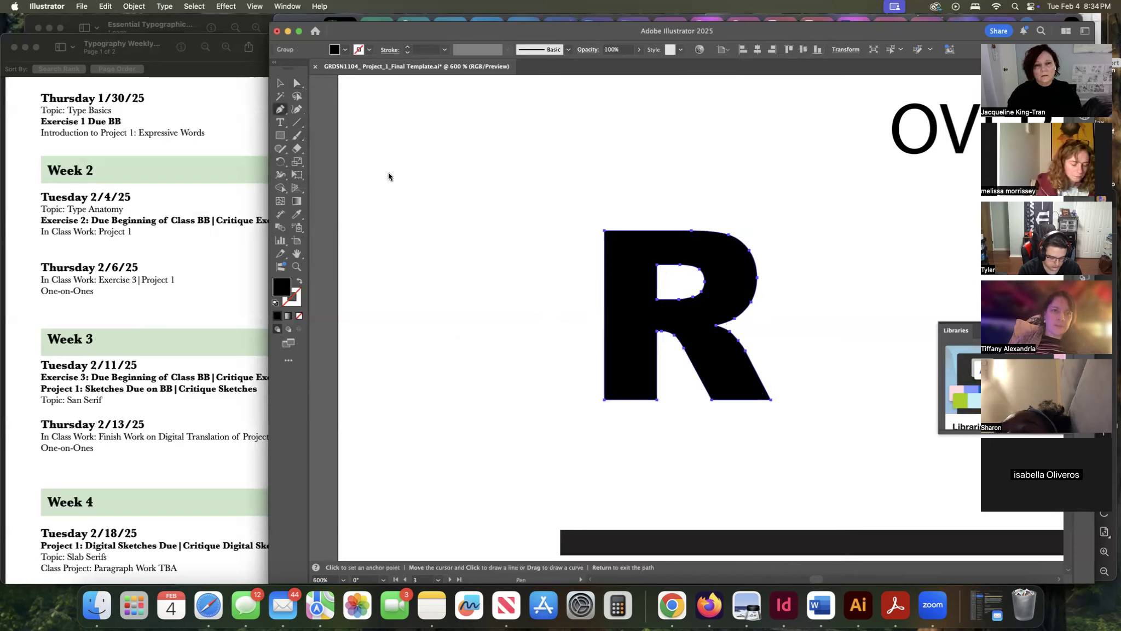
{"action": "key", "text": "super"}
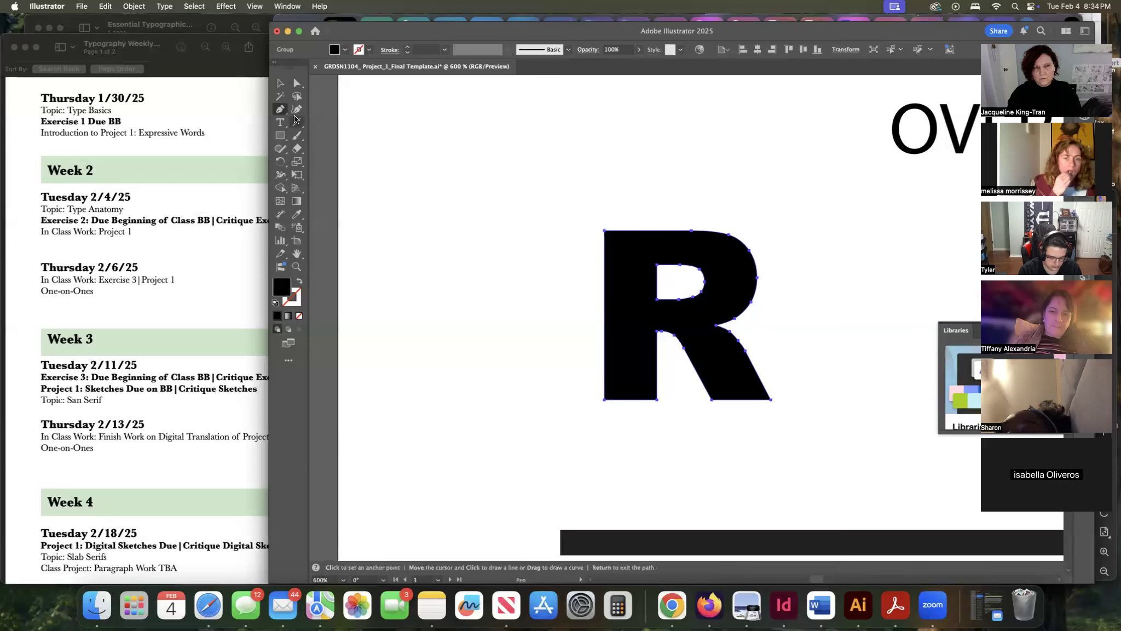
{"action": "left_click", "coordinate": [281, 110]}
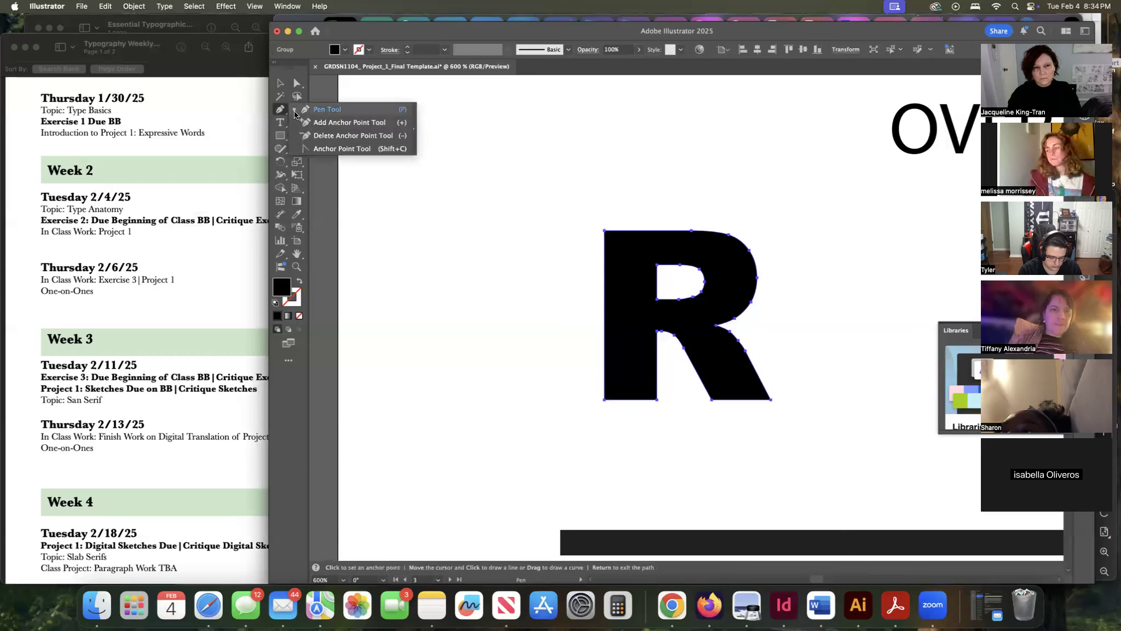
{"action": "left_click", "coordinate": [414, 133]}
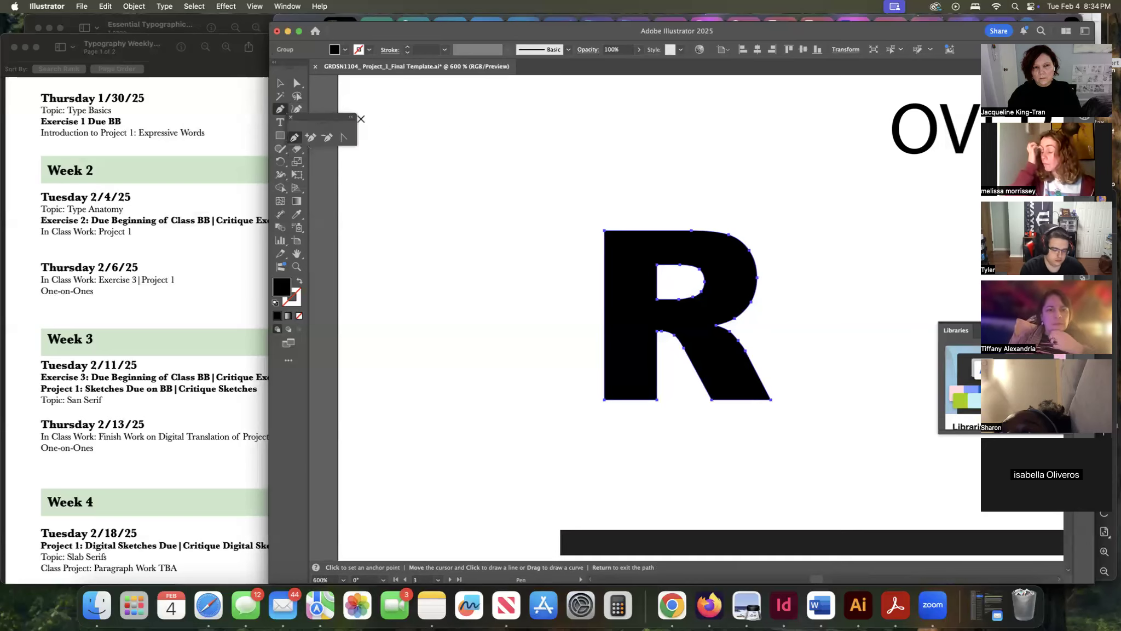
{"action": "left_click_drag", "start_coordinate": [341, 119], "coordinate": [656, 155]}
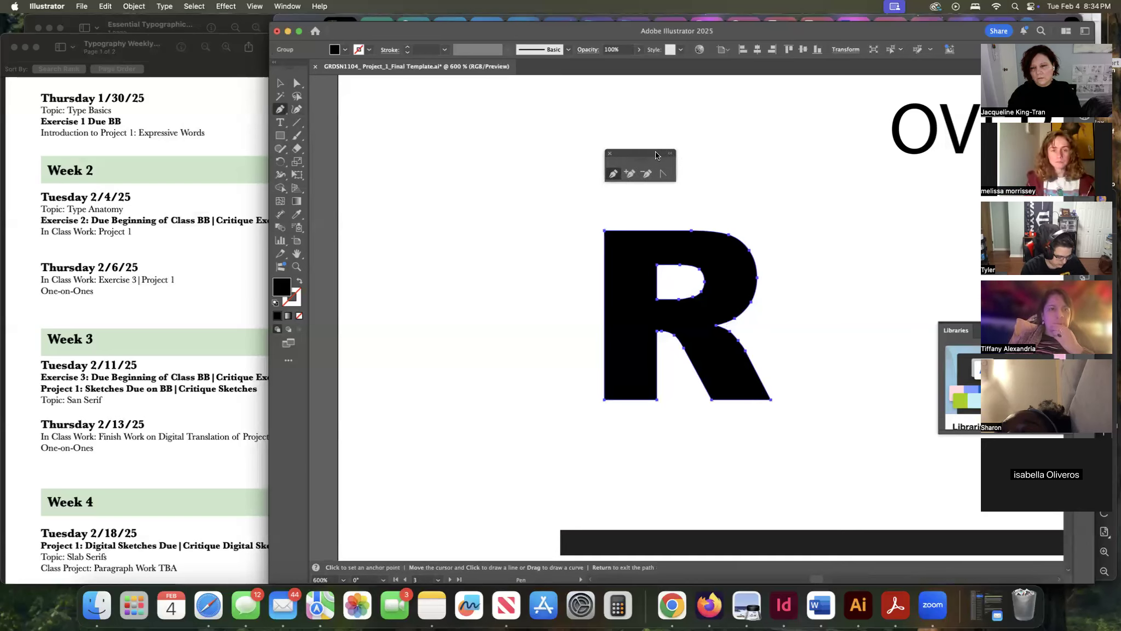
Add anchor points along the R's top edge and its left side.
{"action": "left_click", "coordinate": [643, 230]}
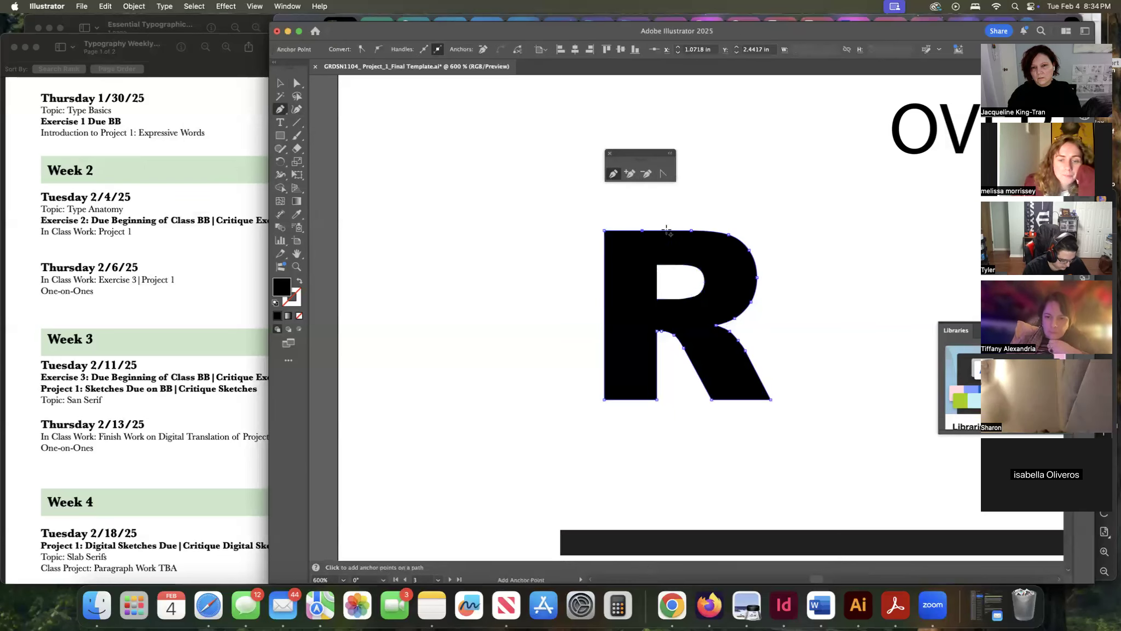
{"action": "left_click", "coordinate": [671, 230]}
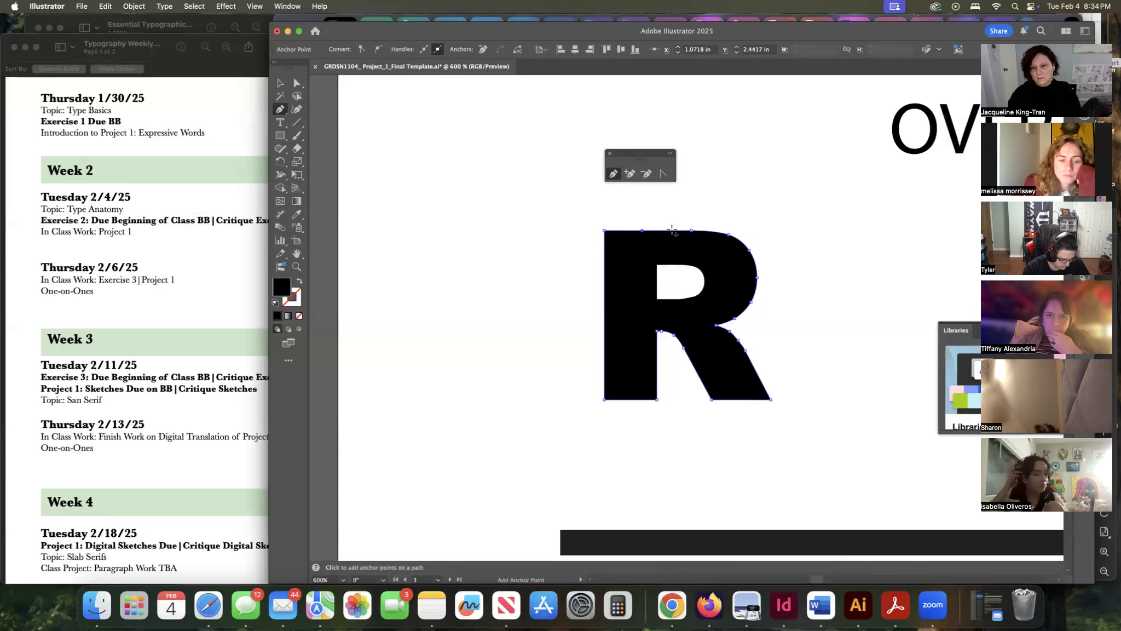
{"action": "left_click", "coordinate": [604, 278]}
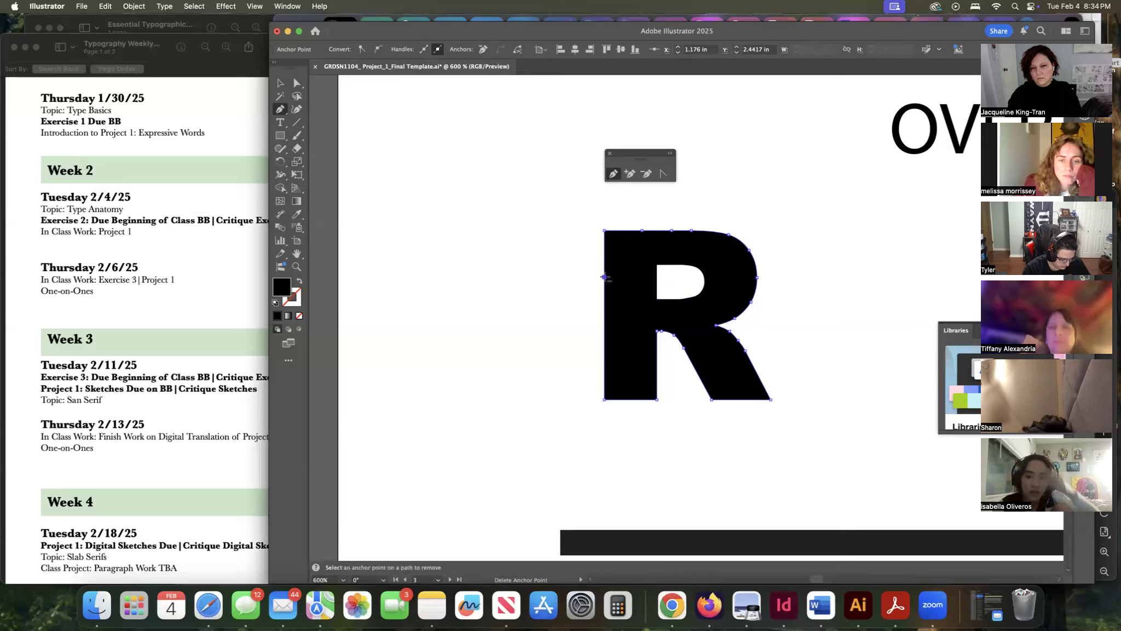
Try pulling the R's top-left corner point outward, then move it back into place.
{"action": "left_click", "coordinate": [614, 175]}
{"action": "key", "text": "super"}
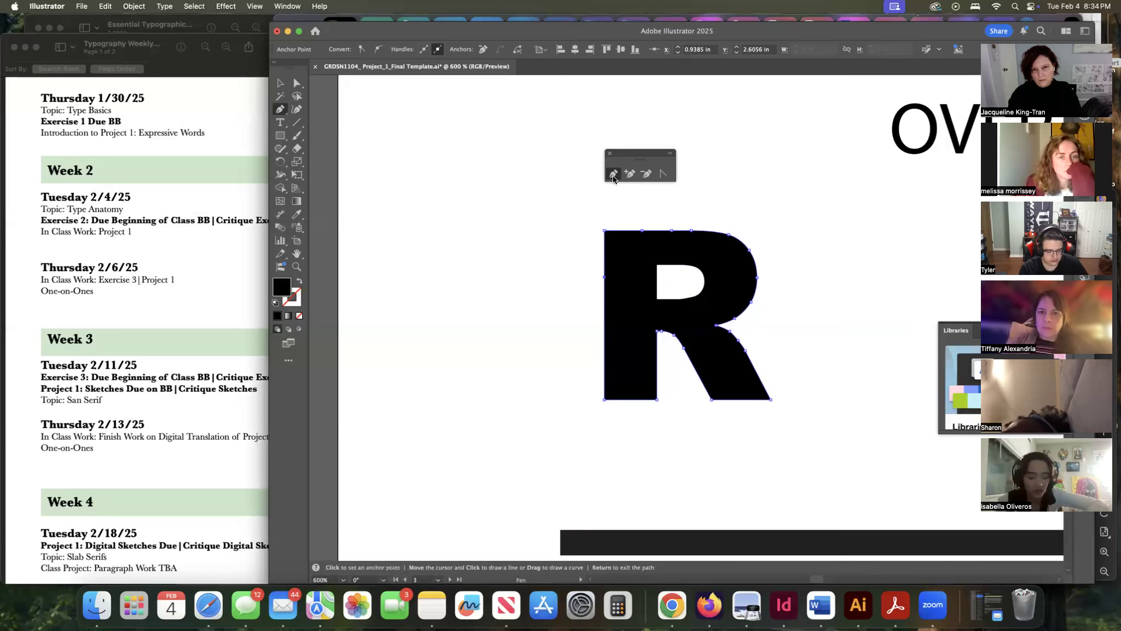
{"action": "mouse_move", "coordinate": [605, 232]}
{"action": "left_mouse_down"}
{"action": "mouse_move", "coordinate": [582, 223]}
{"action": "mouse_move", "coordinate": [601, 231]}
{"action": "left_mouse_up"}
{"action": "key", "text": "minus"}
{"action": "key", "text": "plus"}
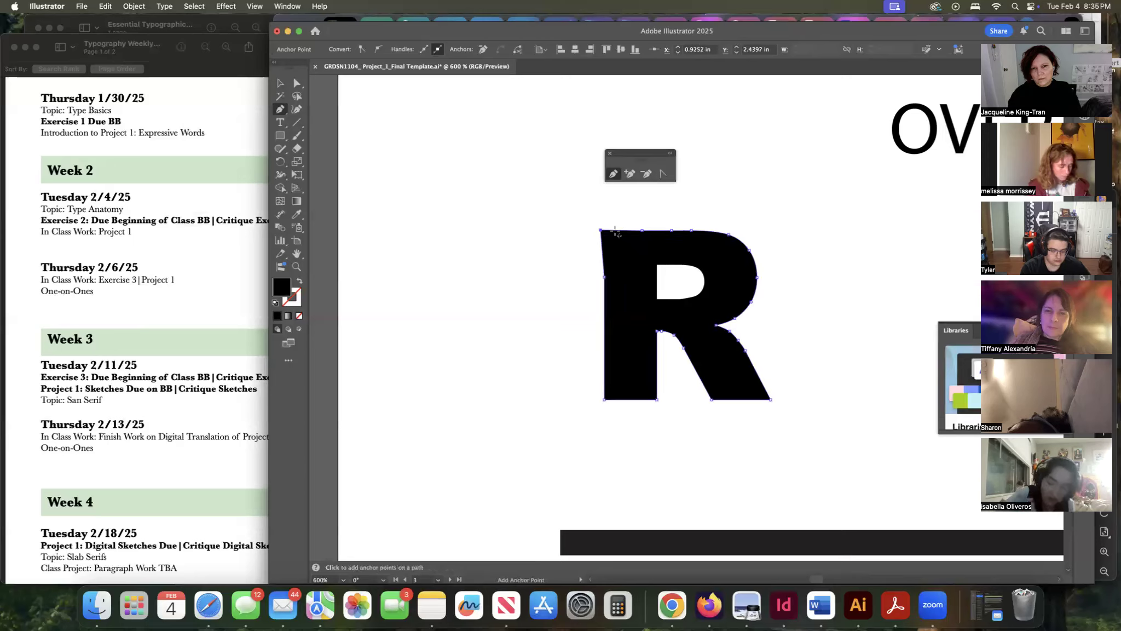
{"action": "key", "text": "minus"}
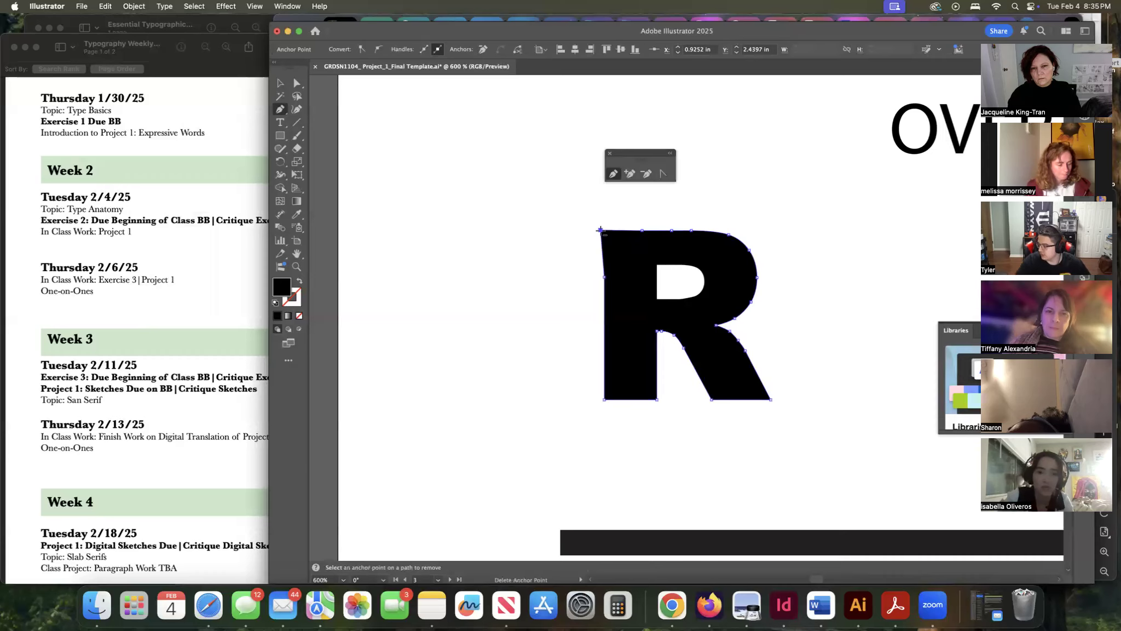
{"action": "left_click_drag", "start_coordinate": [600, 231], "coordinate": [603, 231]}
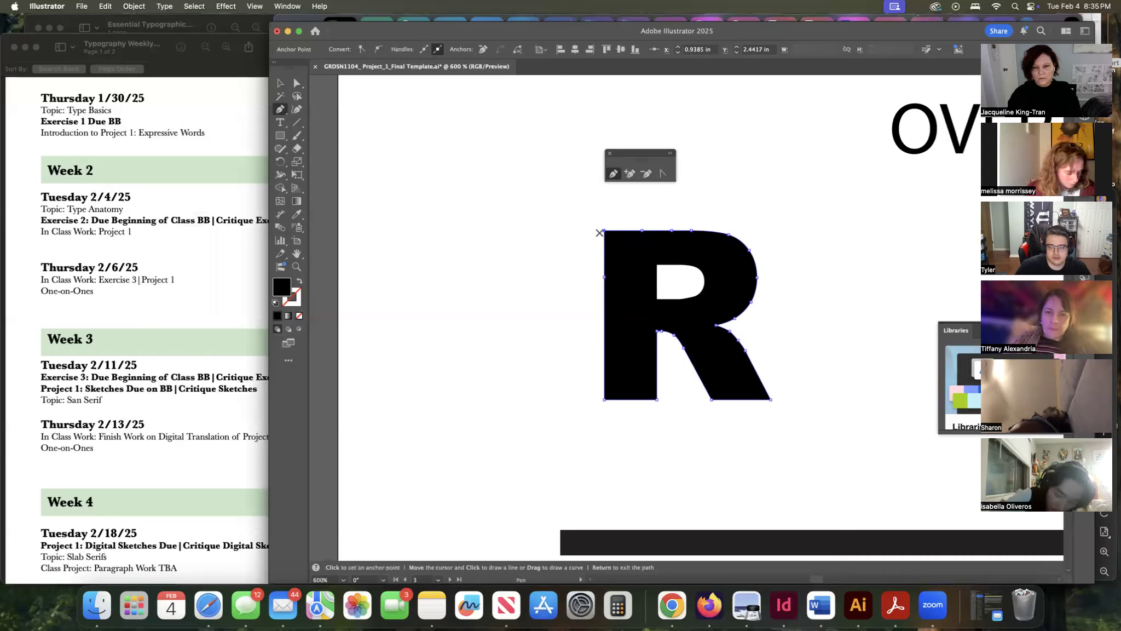
Try deleting the R's counter shape, then undo the deletion.
{"action": "key", "text": "v"}
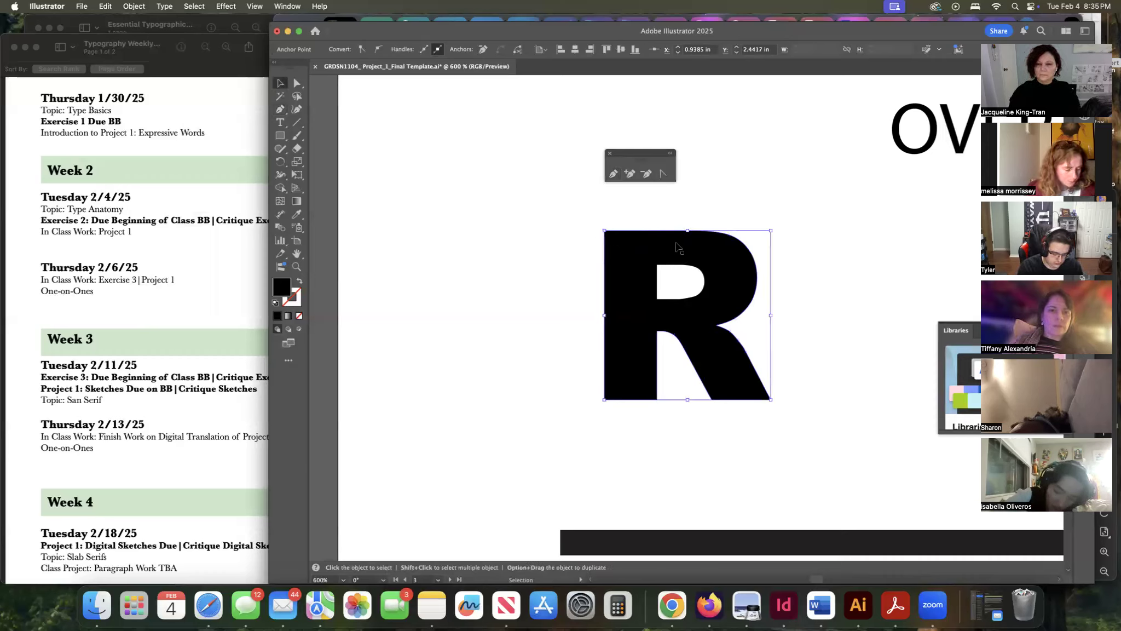
{"action": "mouse_move", "coordinate": [687, 230]}
{"action": "left_mouse_down"}
{"action": "mouse_move", "coordinate": [692, 186]}
{"action": "mouse_move", "coordinate": [692, 243]}
{"action": "mouse_move", "coordinate": [694, 200]}
{"action": "mouse_move", "coordinate": [696, 230]}
{"action": "left_mouse_up"}
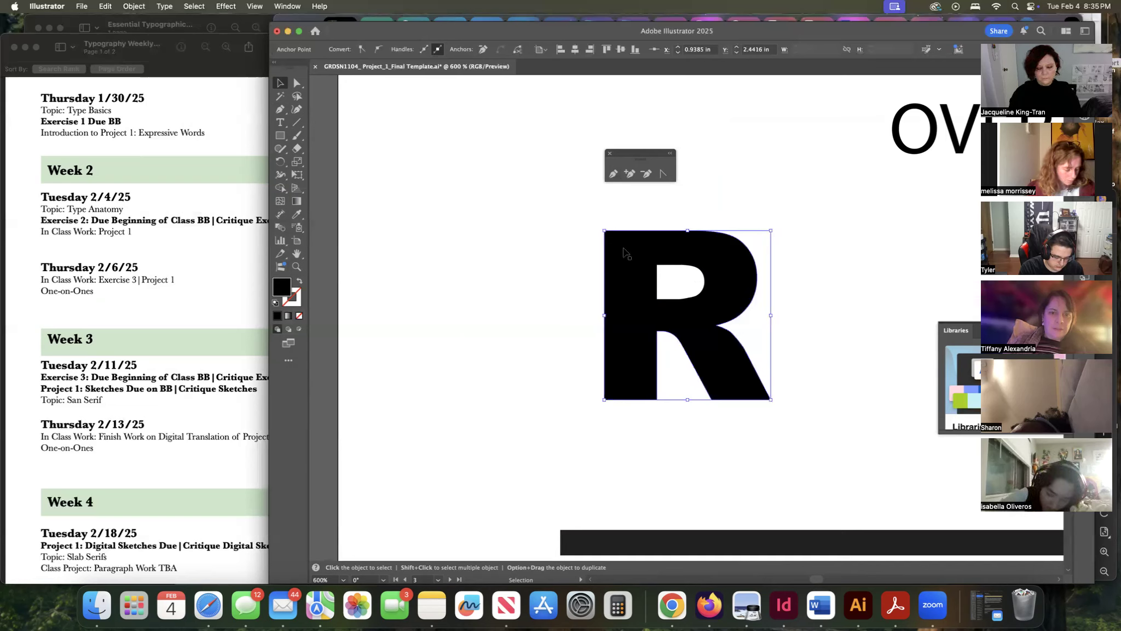
{"action": "left_click", "coordinate": [296, 84]}
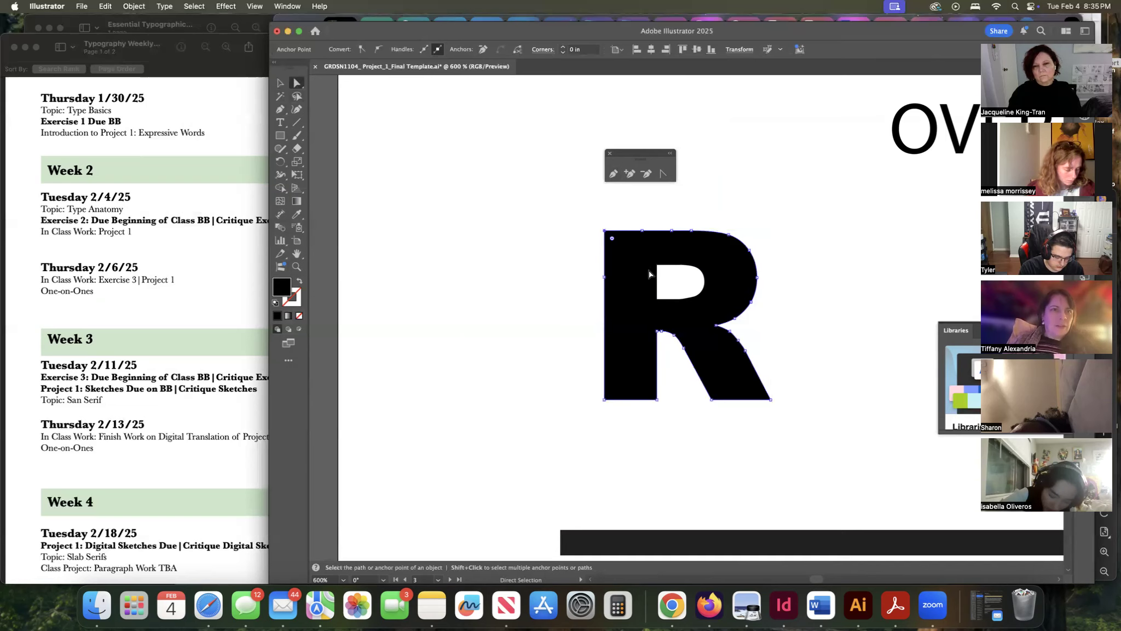
{"action": "left_click", "coordinate": [677, 267]}
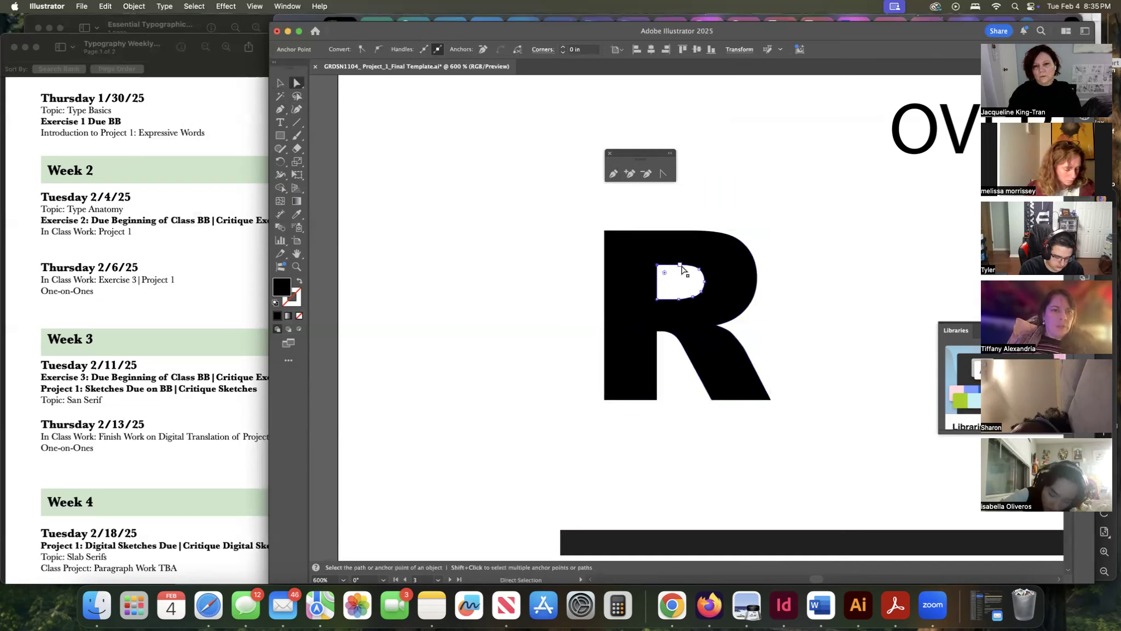
{"action": "left_click", "coordinate": [680, 266], "text": "shift"}
{"action": "left_click", "coordinate": [700, 269], "text": "shift"}
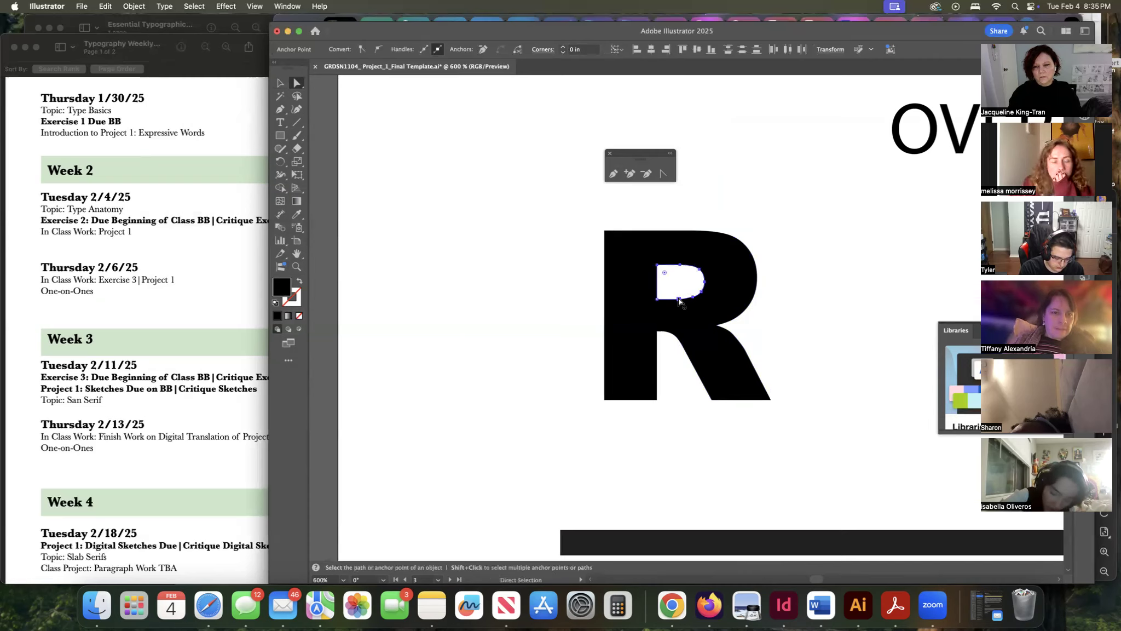
{"action": "left_click", "coordinate": [658, 300]}
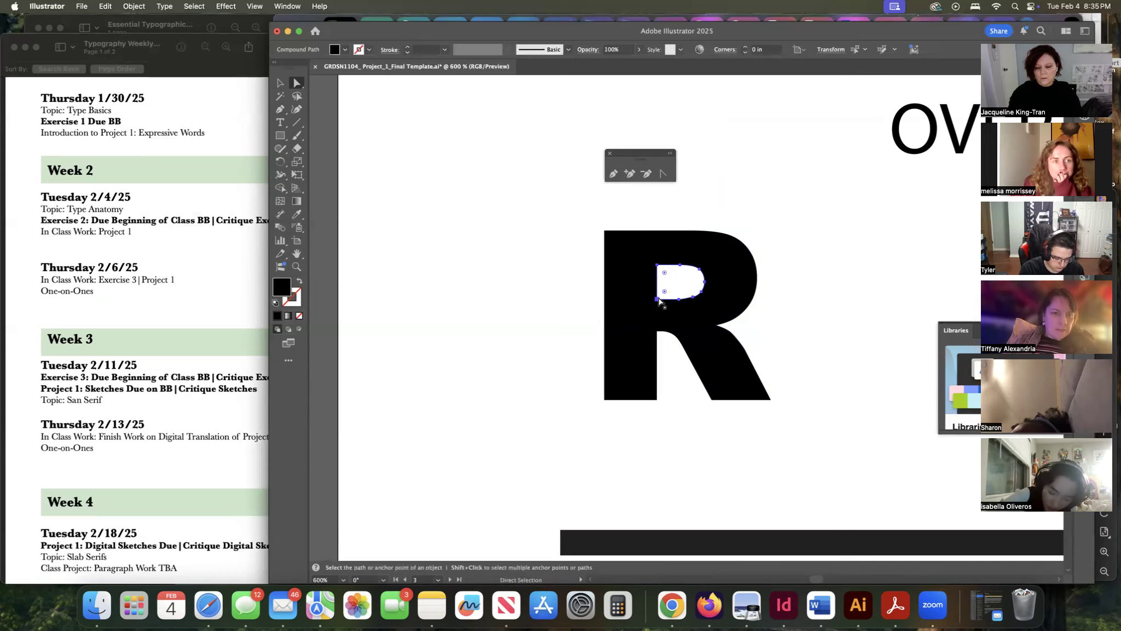
{"action": "key", "text": "Delete"}
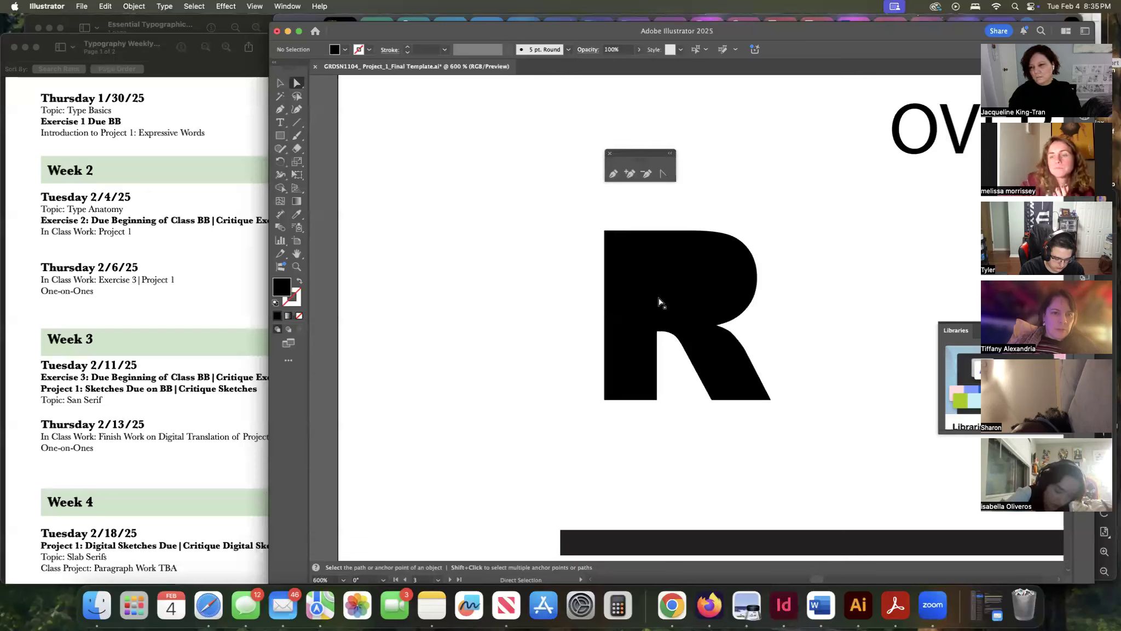
{"action": "key", "text": "v"}
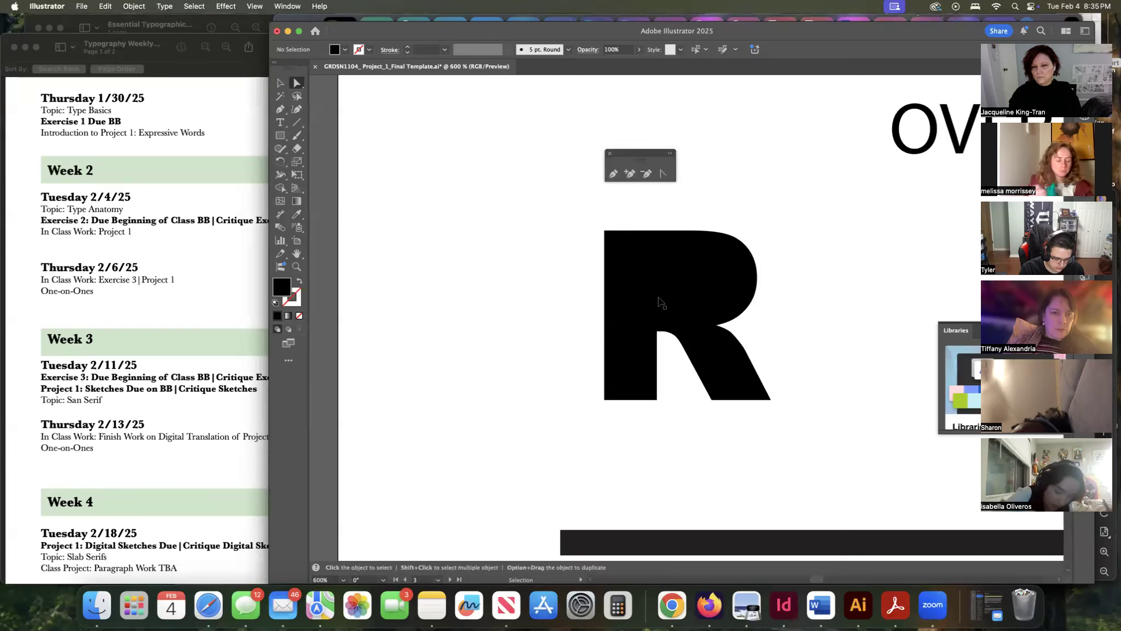
{"action": "key", "text": "cmd+z"}
{"action": "key", "text": "a"}
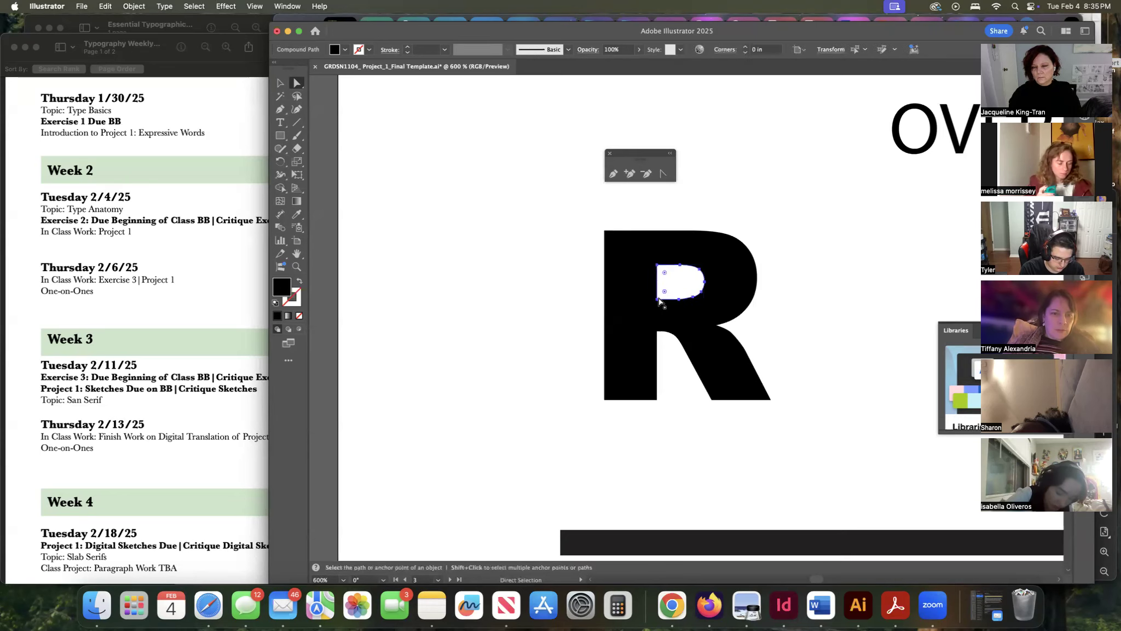
{"action": "left_click", "coordinate": [280, 83]}
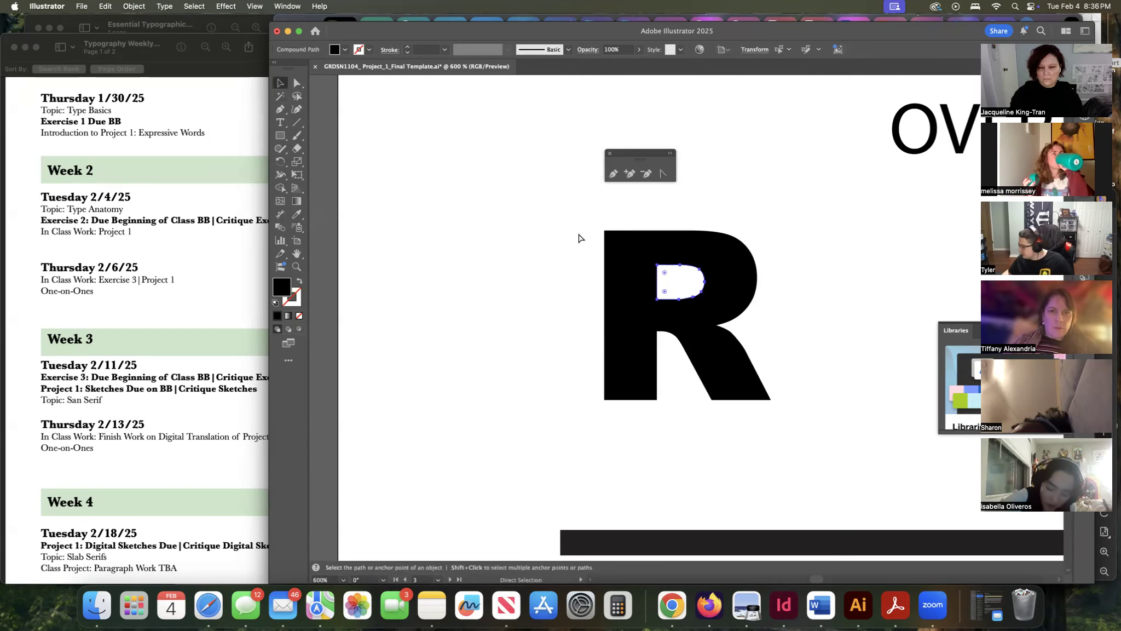
Draw a text area to the right of the R, producing an L in Arial Black 60 pt.
{"action": "key", "text": "super+minus"}
{"action": "key", "text": "super+minus"}
{"action": "key", "text": "super+minus"}
{"action": "key", "text": "super+minus"}
{"action": "scroll", "coordinate": [581, 238], "scroll_direction": "right", "scroll_amount": 4}
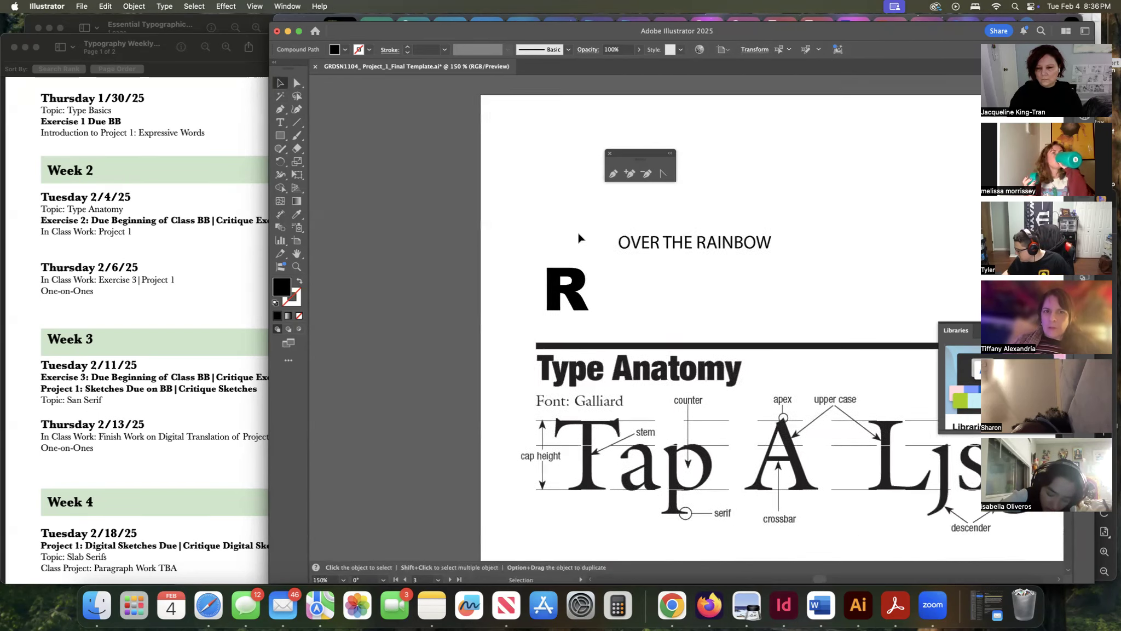
{"action": "scroll", "coordinate": [581, 238], "scroll_direction": "right", "scroll_amount": 3}
{"action": "scroll", "coordinate": [580, 238], "scroll_direction": "down", "scroll_amount": 1}
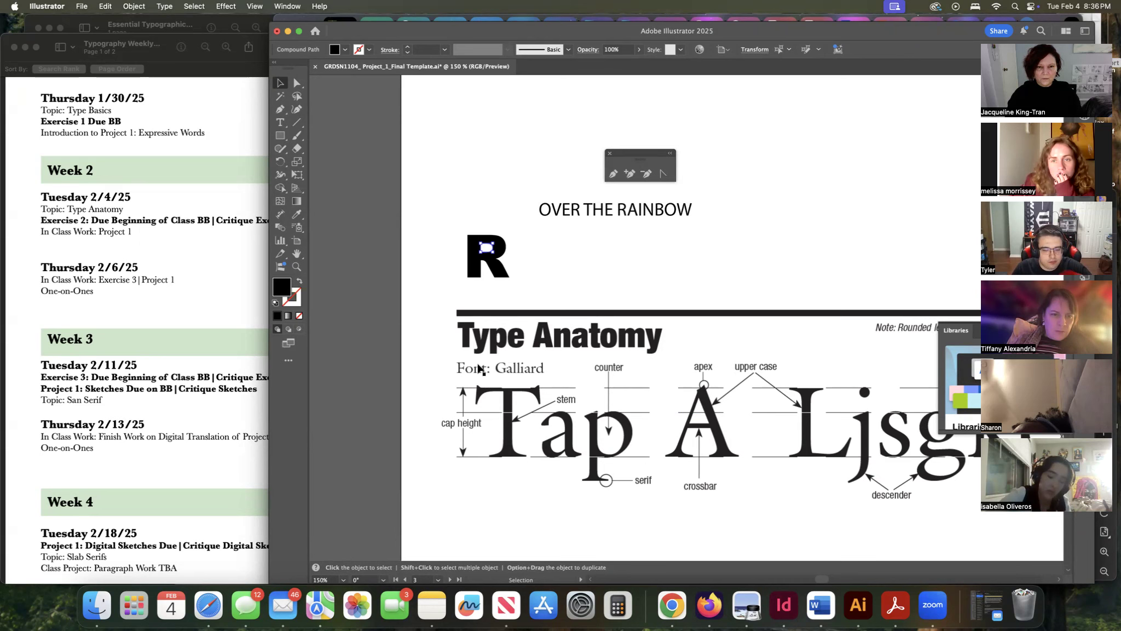
{"action": "left_click", "coordinate": [505, 273]}
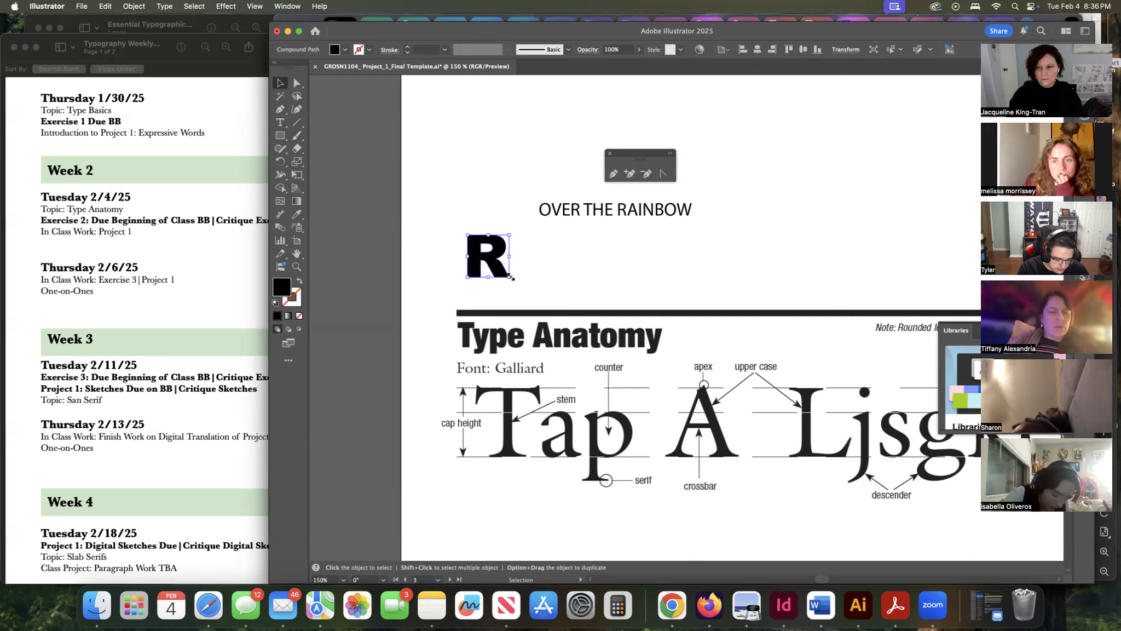
{"action": "scroll", "coordinate": [510, 277], "scroll_direction": "right", "scroll_amount": 5}
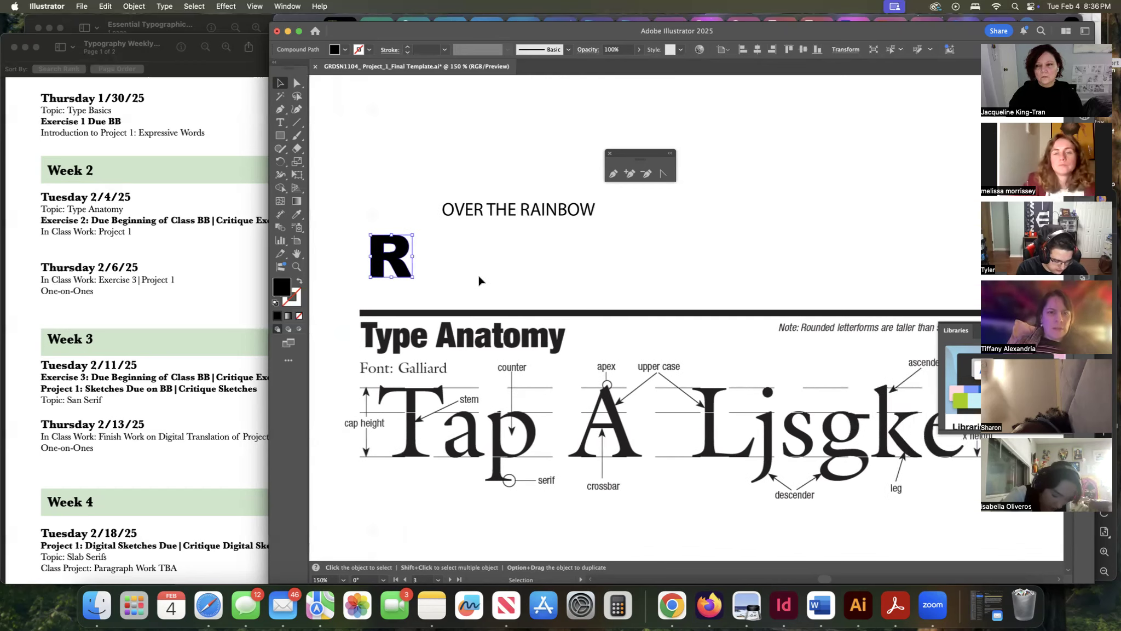
{"action": "key", "text": "t"}
{"action": "left_click_drag", "start_coordinate": [483, 240], "coordinate": [523, 297]}
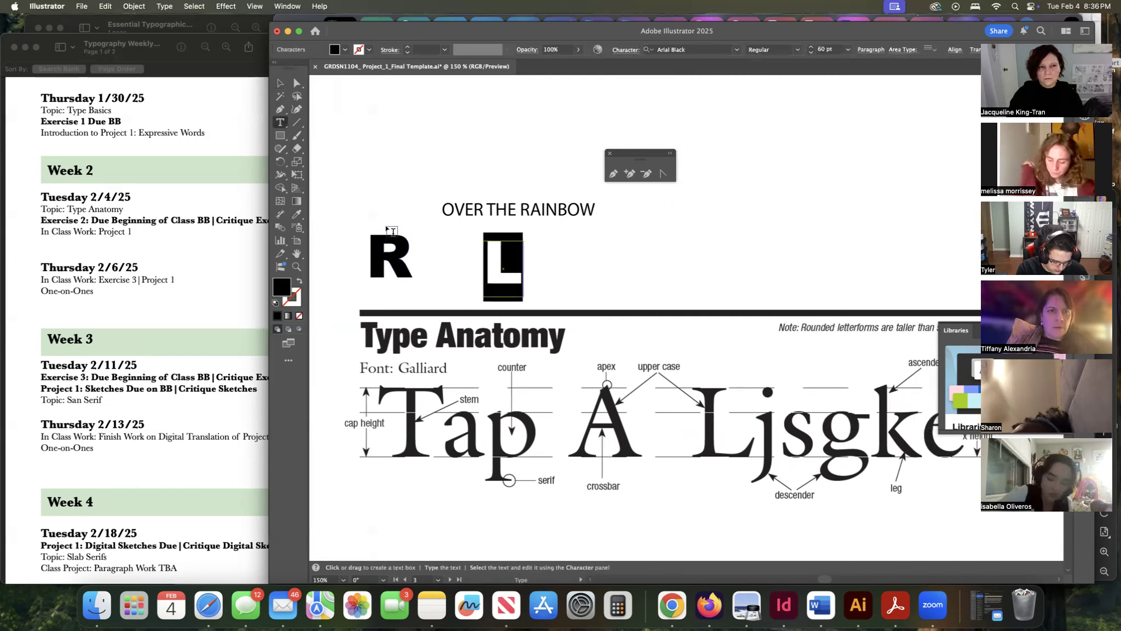
{"action": "left_click", "coordinate": [279, 84]}
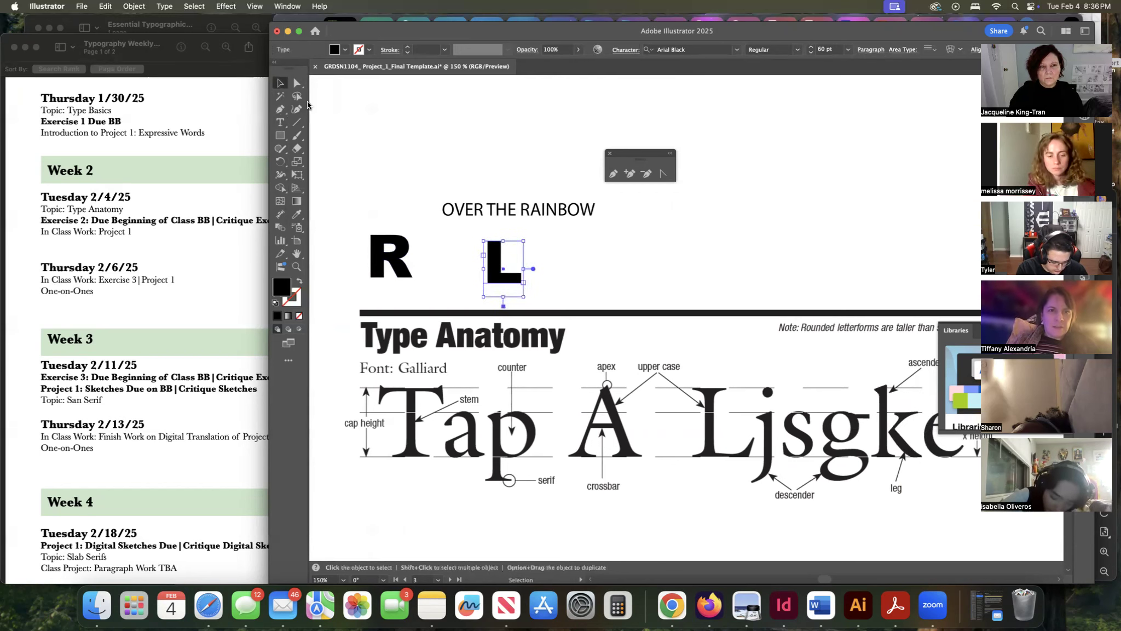
{"action": "left_click", "coordinate": [165, 7]}
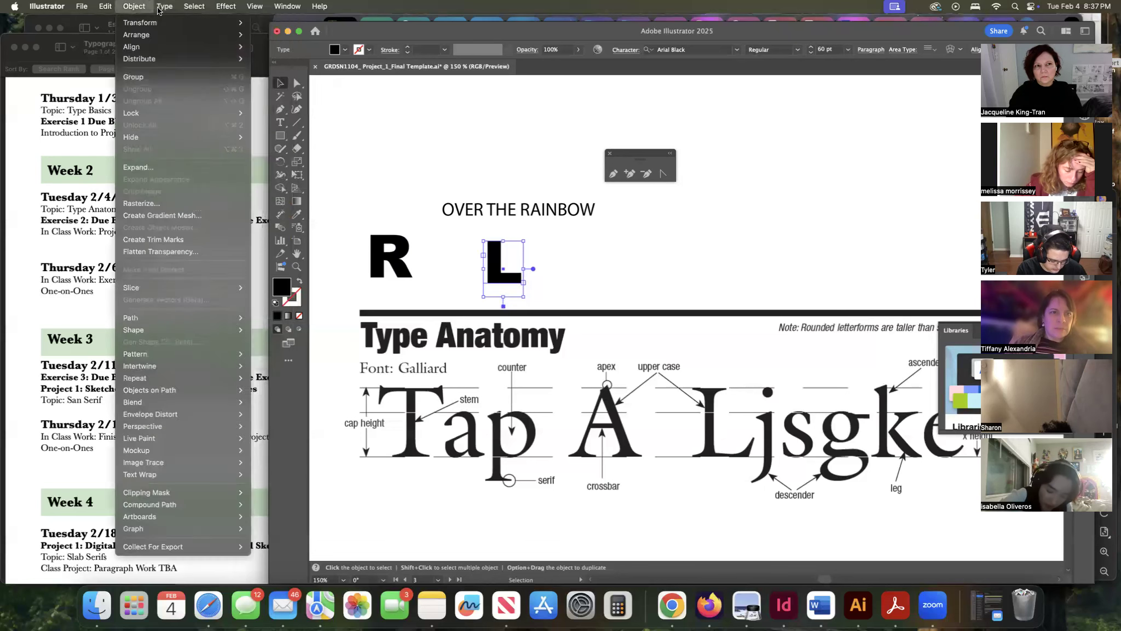
{"action": "mouse_move", "coordinate": [184, 9]}
{"action": "left_click", "coordinate": [406, 205]}
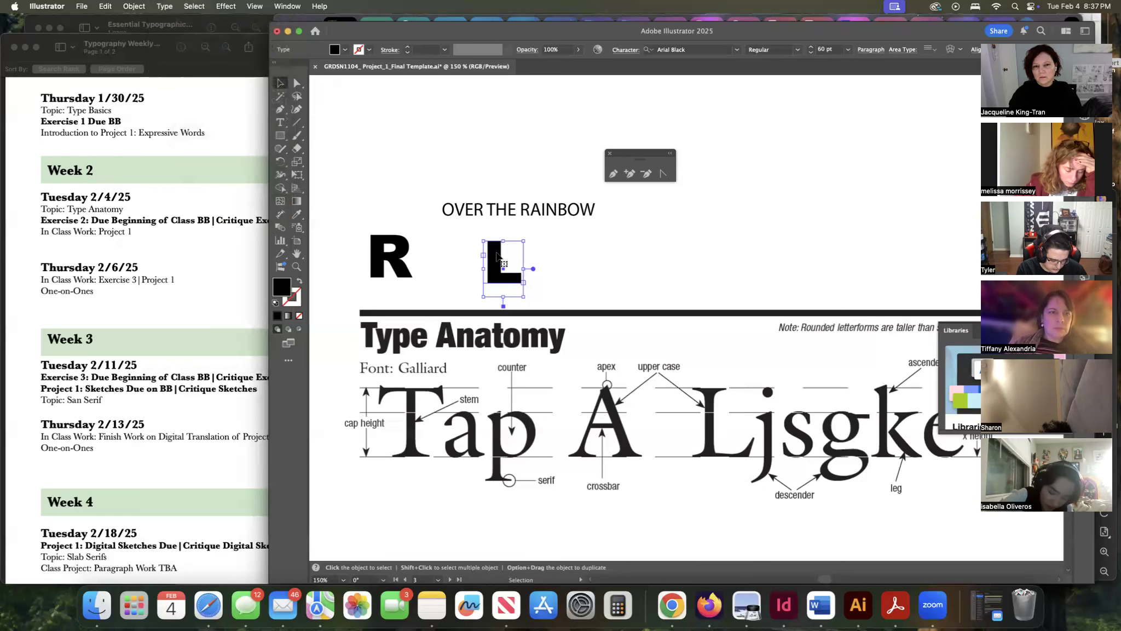
Convert the L's area text into point type, then undo the conversion.
{"action": "left_click", "coordinate": [503, 269]}
{"action": "left_click", "coordinate": [504, 269]}
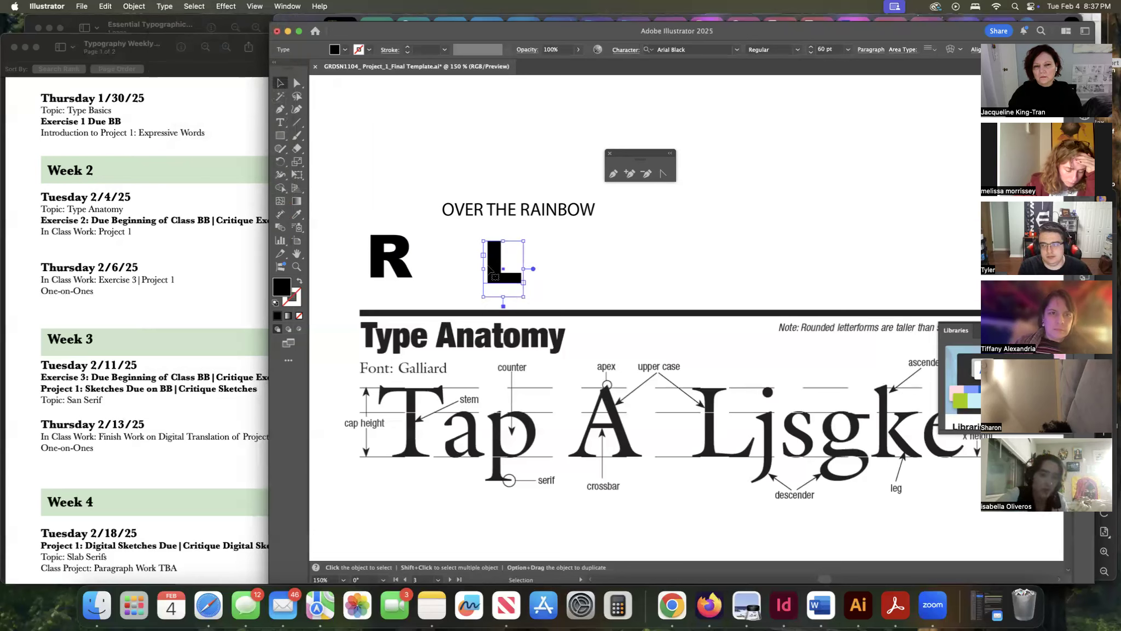
{"action": "double_click", "coordinate": [534, 269]}
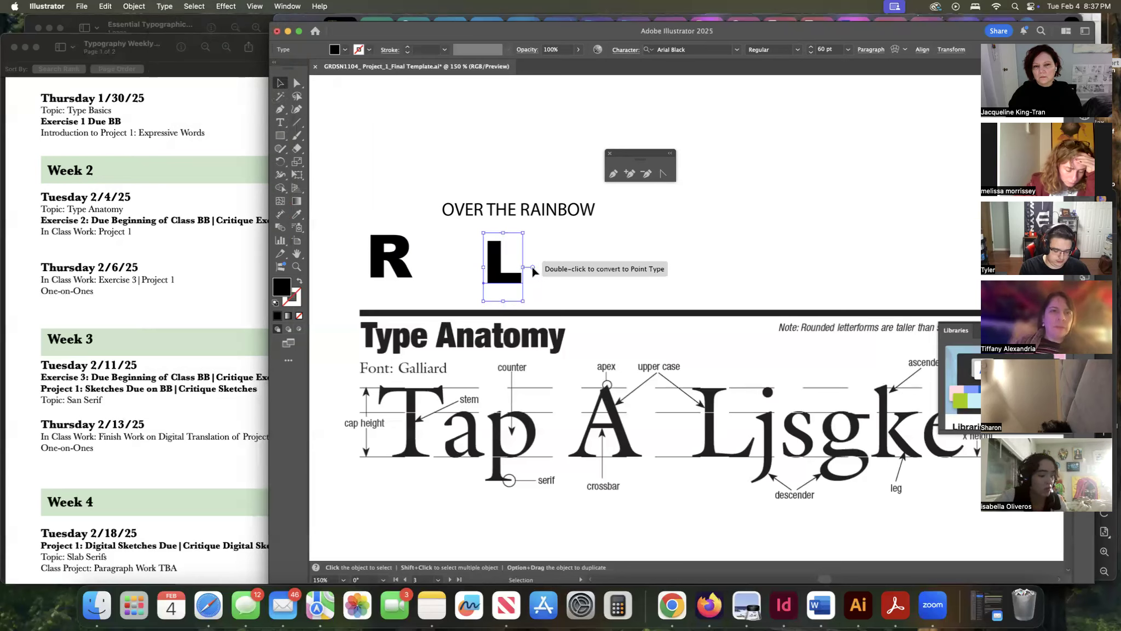
{"action": "double_click", "coordinate": [533, 268]}
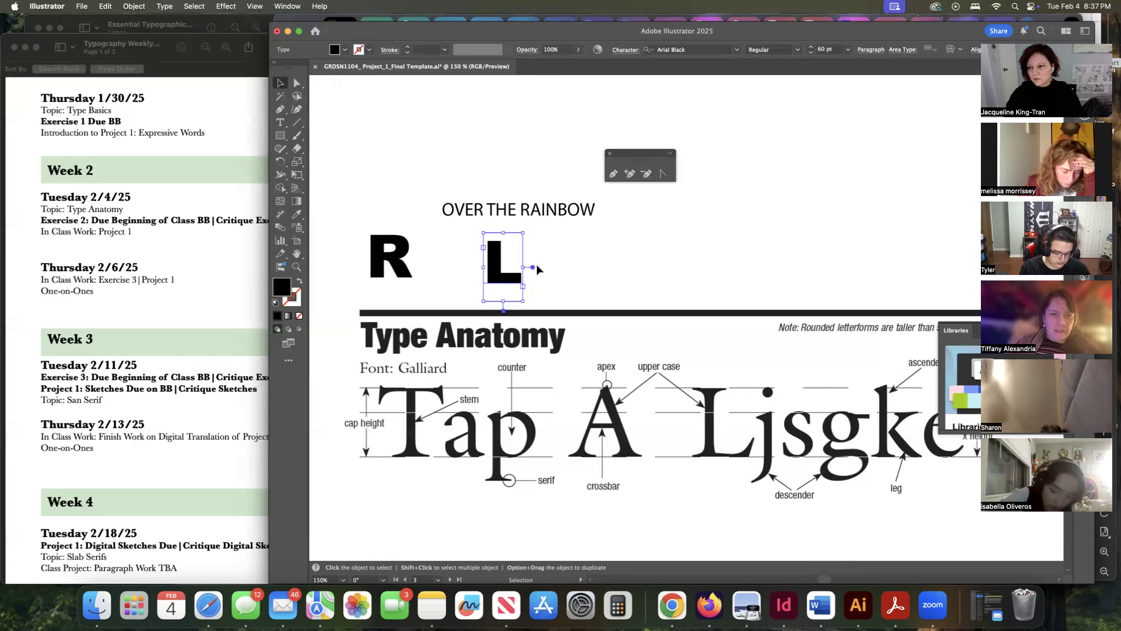
{"action": "left_click", "coordinate": [396, 251]}
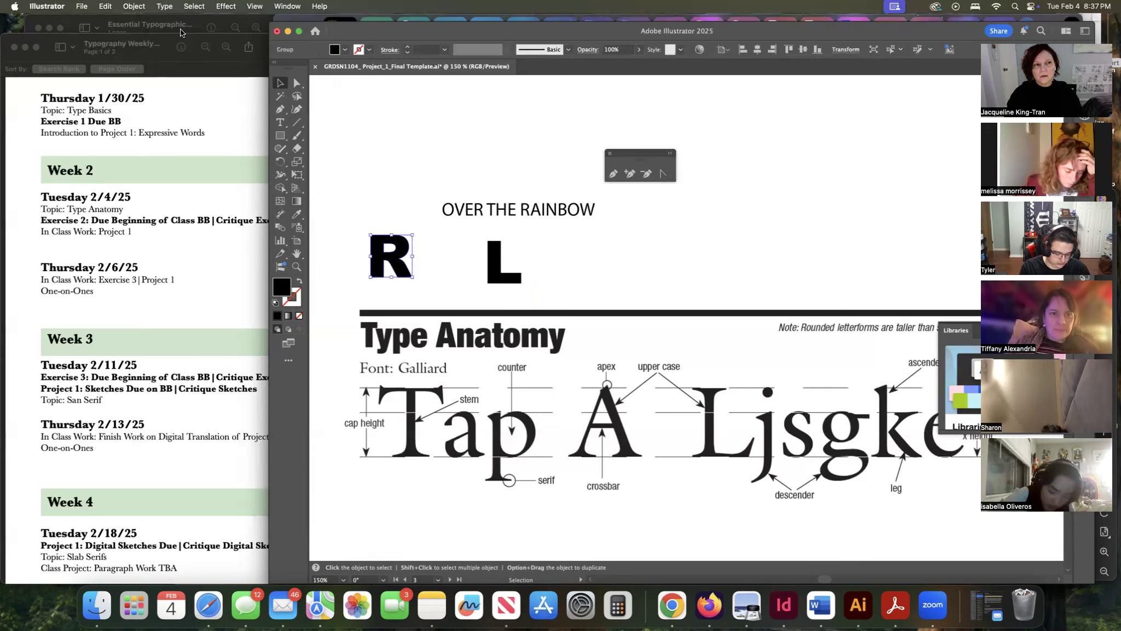
{"action": "left_click", "coordinate": [164, 7]}
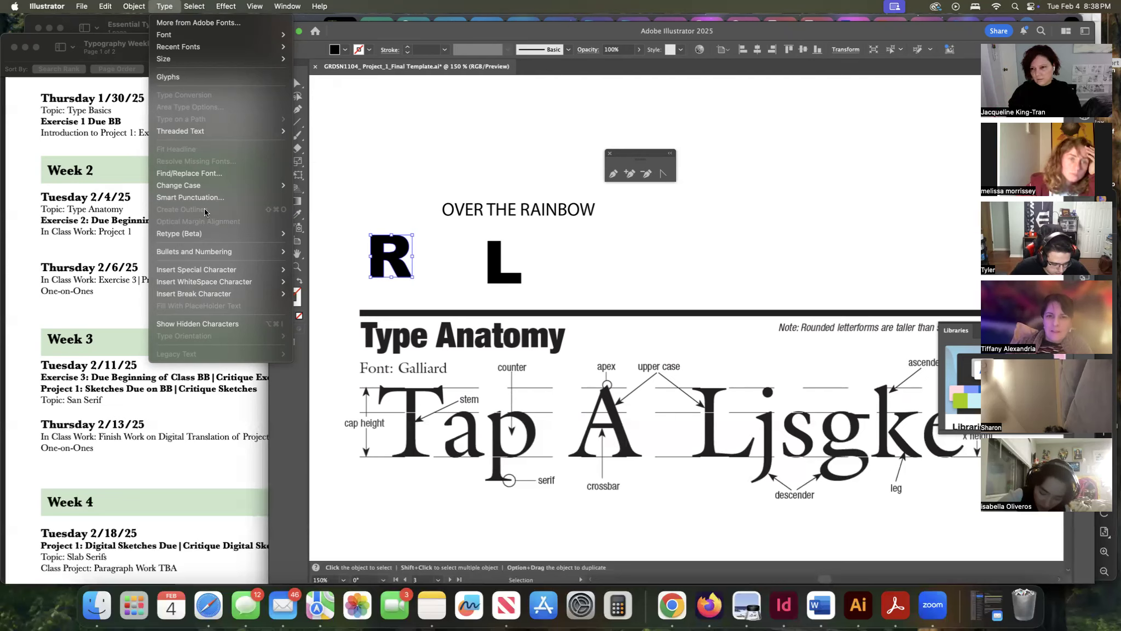
{"action": "left_click", "coordinate": [375, 183]}
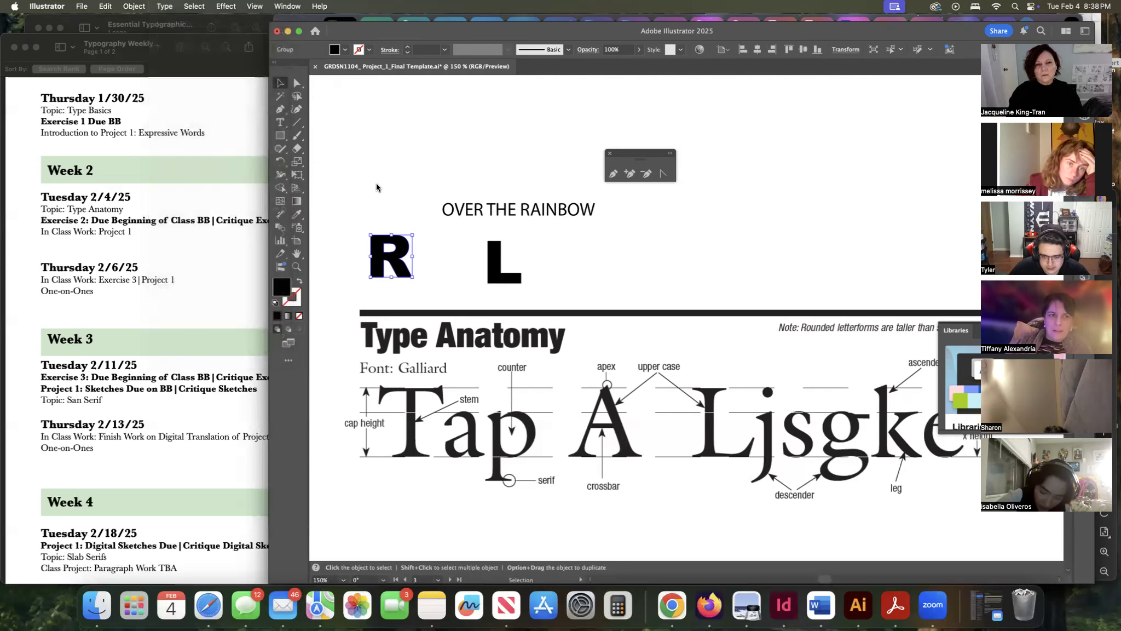
{"action": "key", "text": "super+z"}
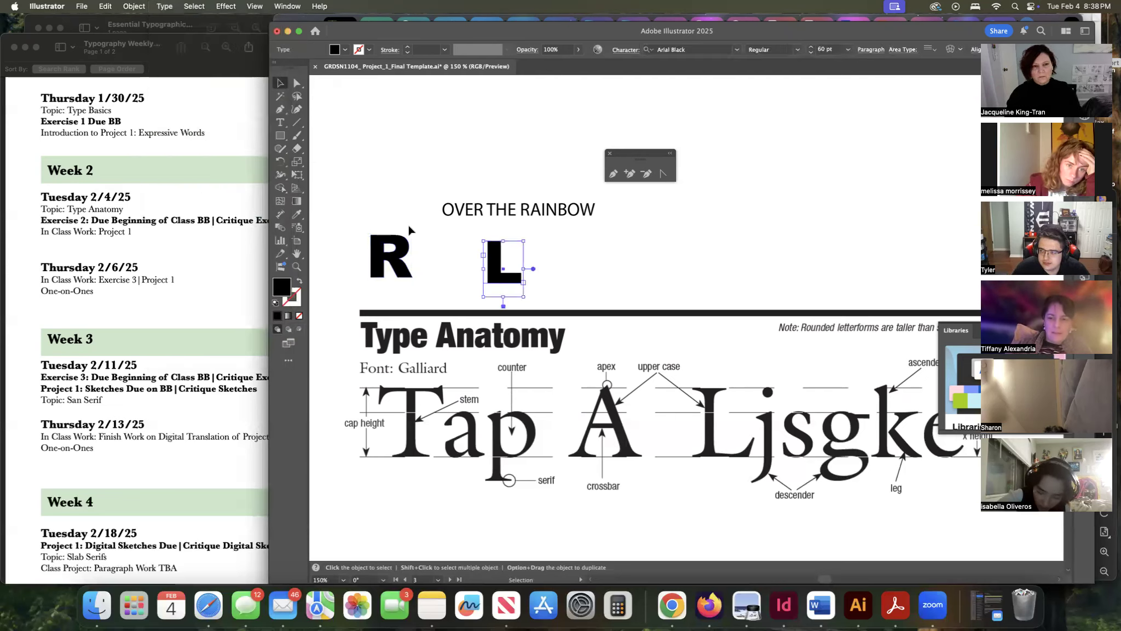
{"action": "left_click", "coordinate": [394, 249]}
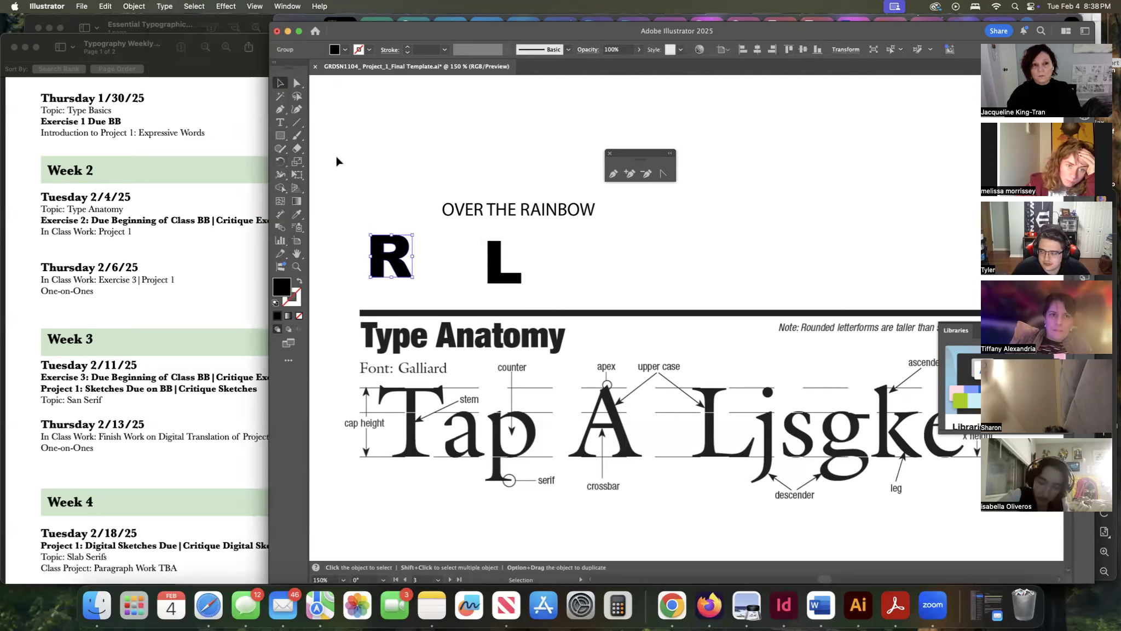
{"action": "left_click", "coordinate": [135, 6]}
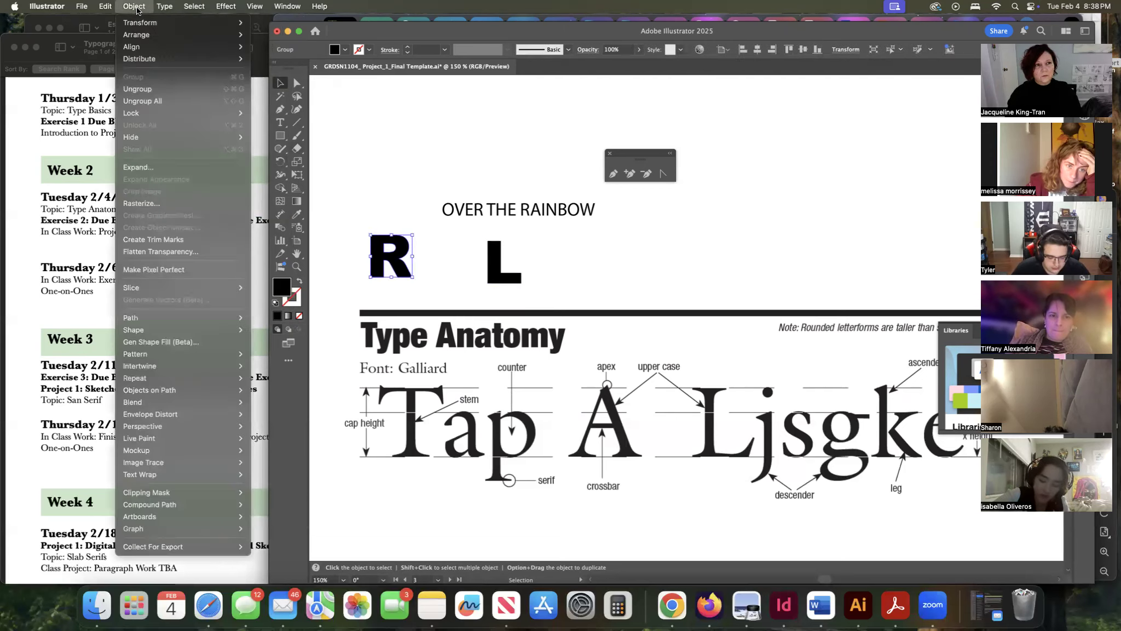
{"action": "mouse_move", "coordinate": [158, 7]}
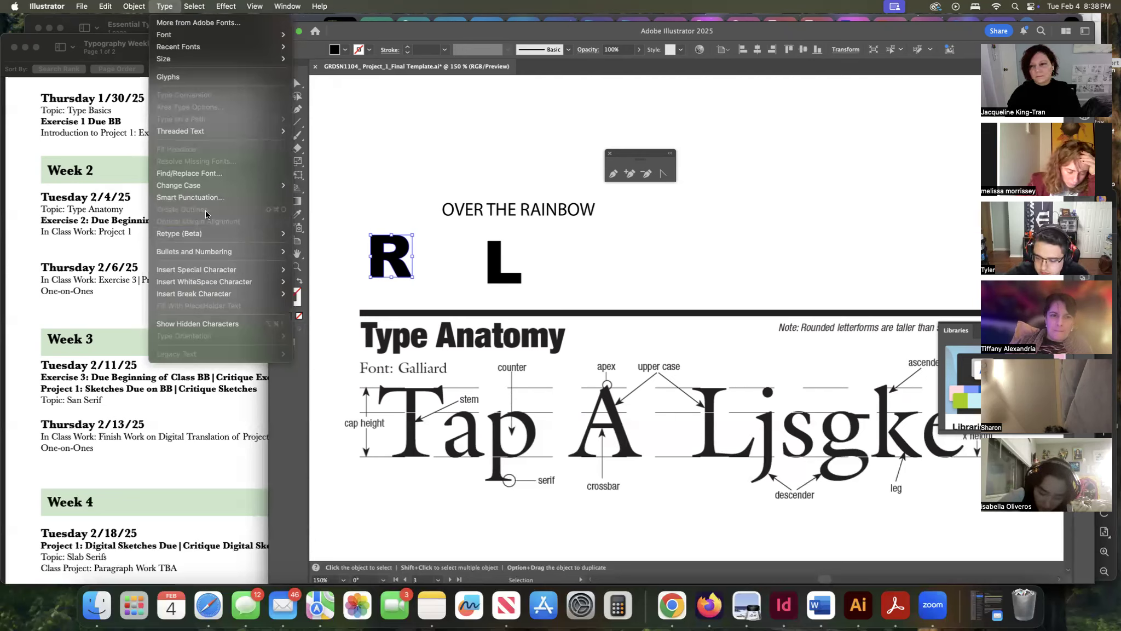
{"action": "left_click", "coordinate": [438, 206]}
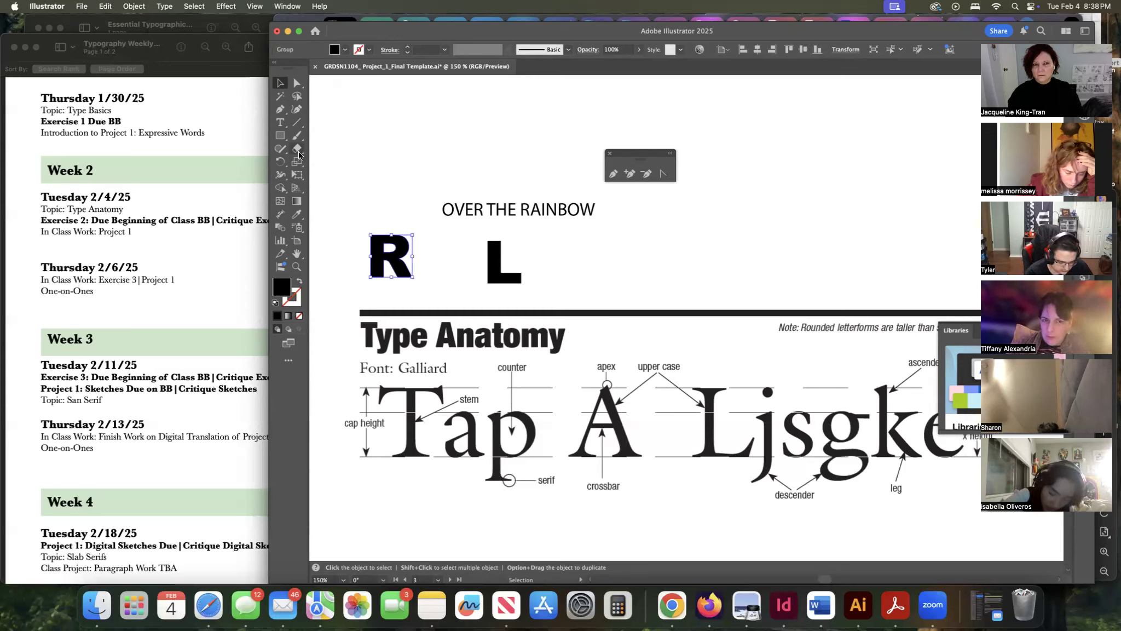
Draw another text area above OVER THE RAINBOW, producing a second L.
{"action": "left_click", "coordinate": [280, 122]}
{"action": "left_click_drag", "start_coordinate": [381, 135], "coordinate": [447, 183]}
{"action": "scroll", "coordinate": [365, 183], "scroll_direction": "up", "scroll_amount": 1}
{"action": "scroll", "coordinate": [366, 183], "scroll_direction": "left", "scroll_amount": 1}
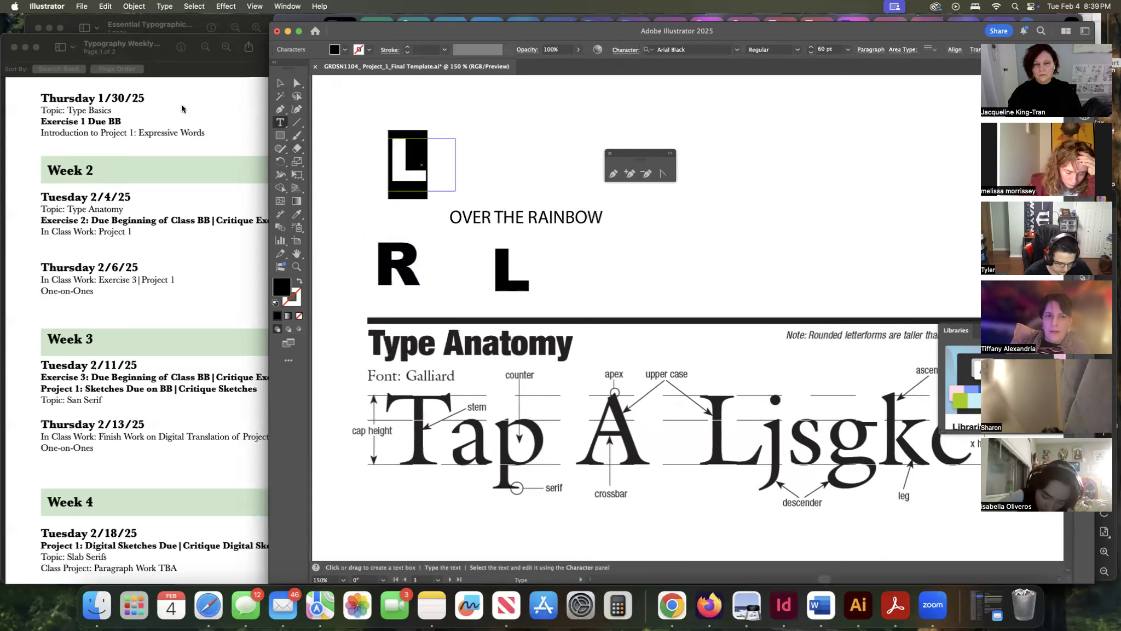
{"action": "left_click", "coordinate": [164, 7]}
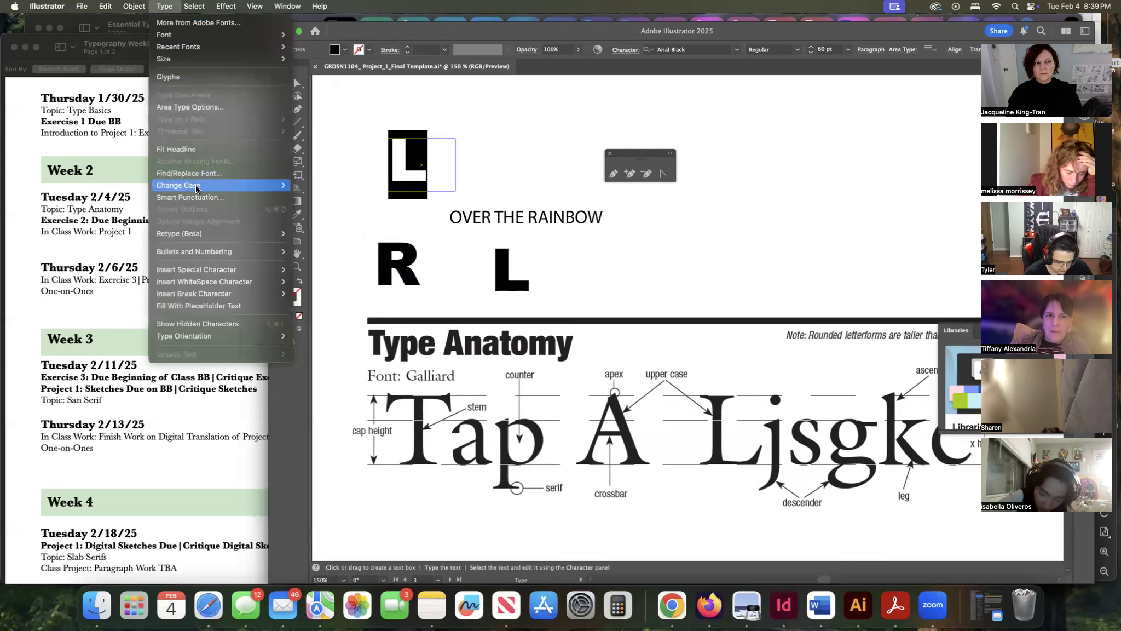
{"action": "left_click", "coordinate": [503, 198]}
{"action": "left_click", "coordinate": [478, 185]}
{"action": "left_click", "coordinate": [277, 84]}
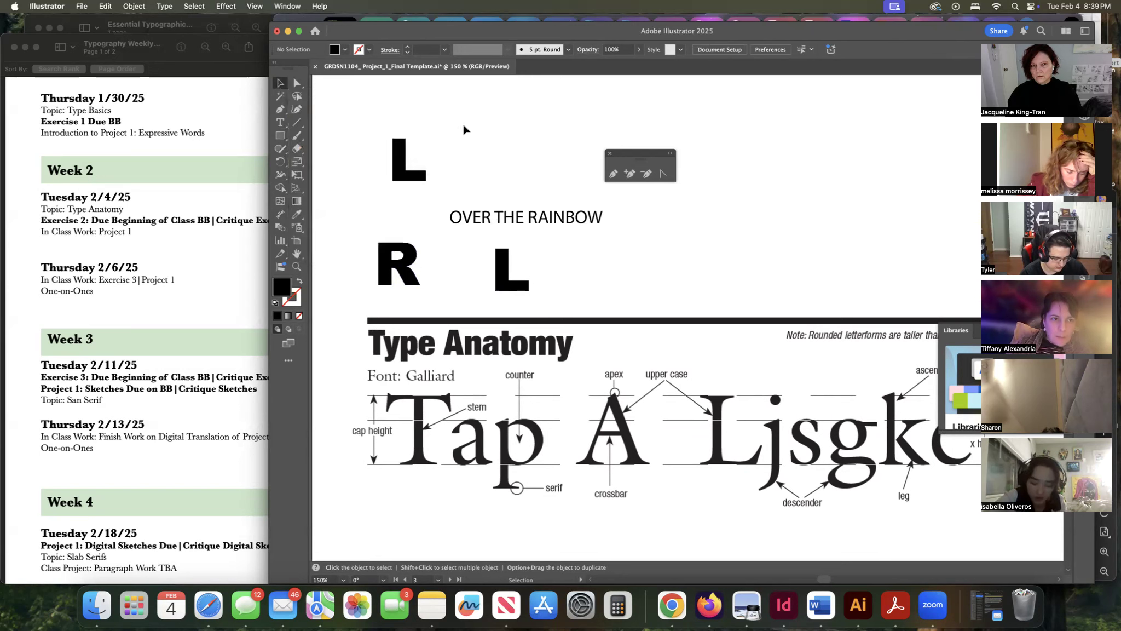
{"action": "left_click", "coordinate": [416, 176]}
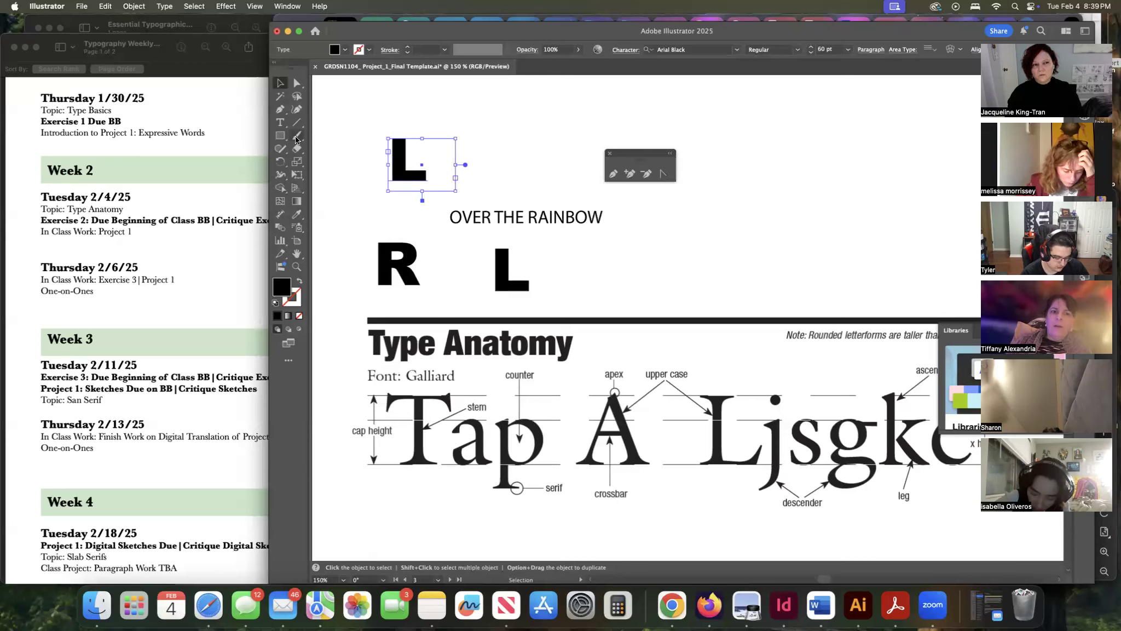
{"action": "left_click", "coordinate": [282, 124]}
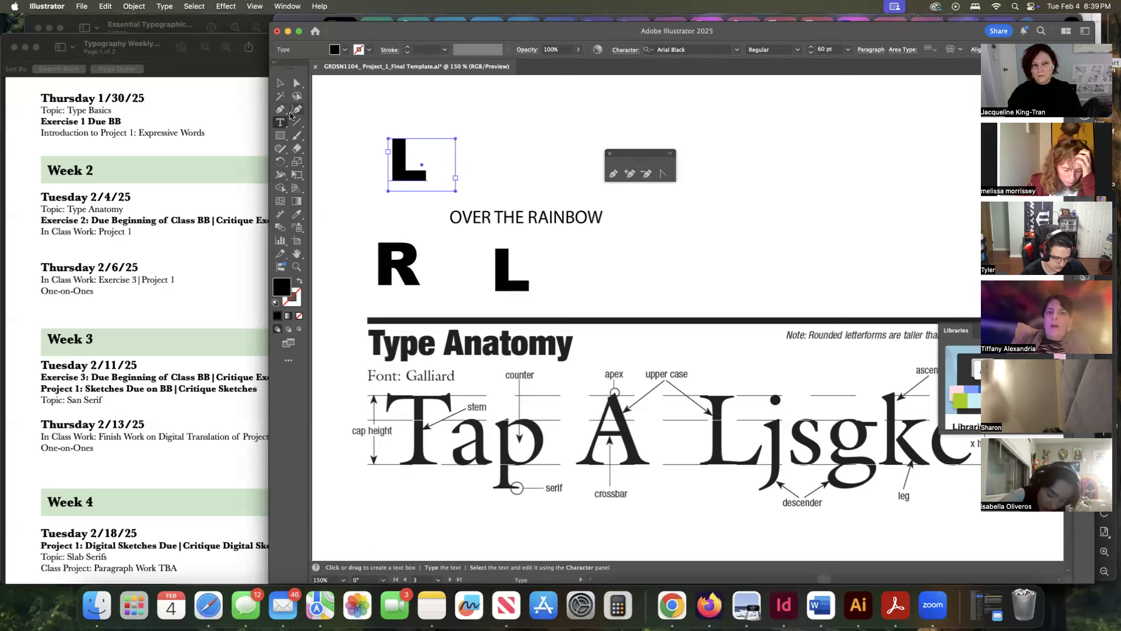
{"action": "left_click", "coordinate": [281, 84]}
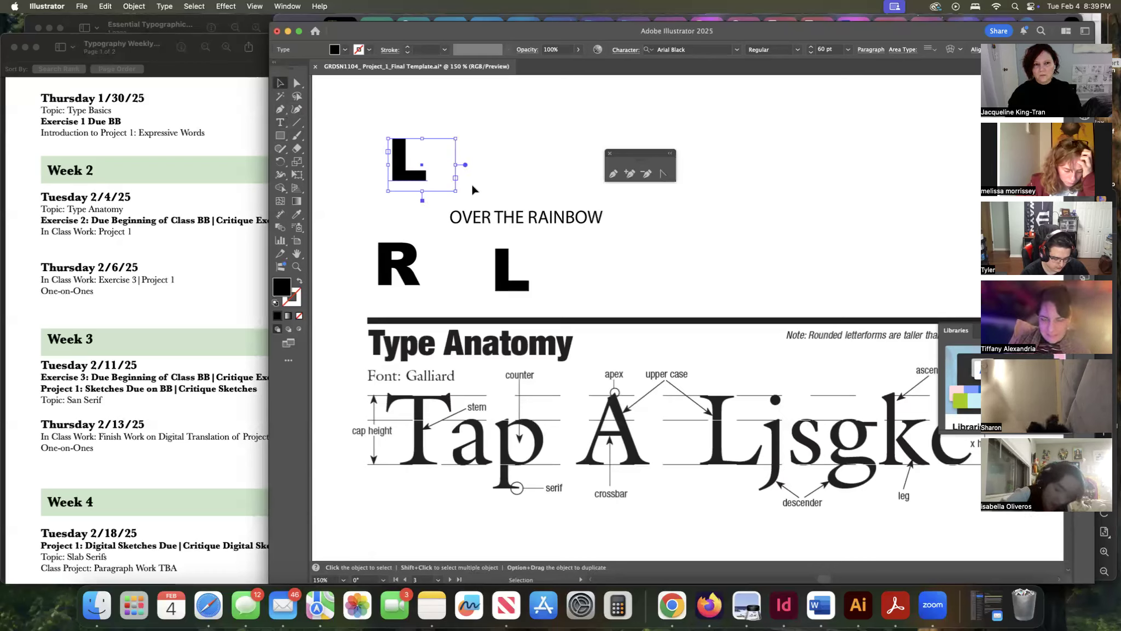
Narrow the second L's text frame and move it to the right, level with OVER THE RAINBOW.
{"action": "left_click_drag", "start_coordinate": [455, 191], "coordinate": [439, 189]}
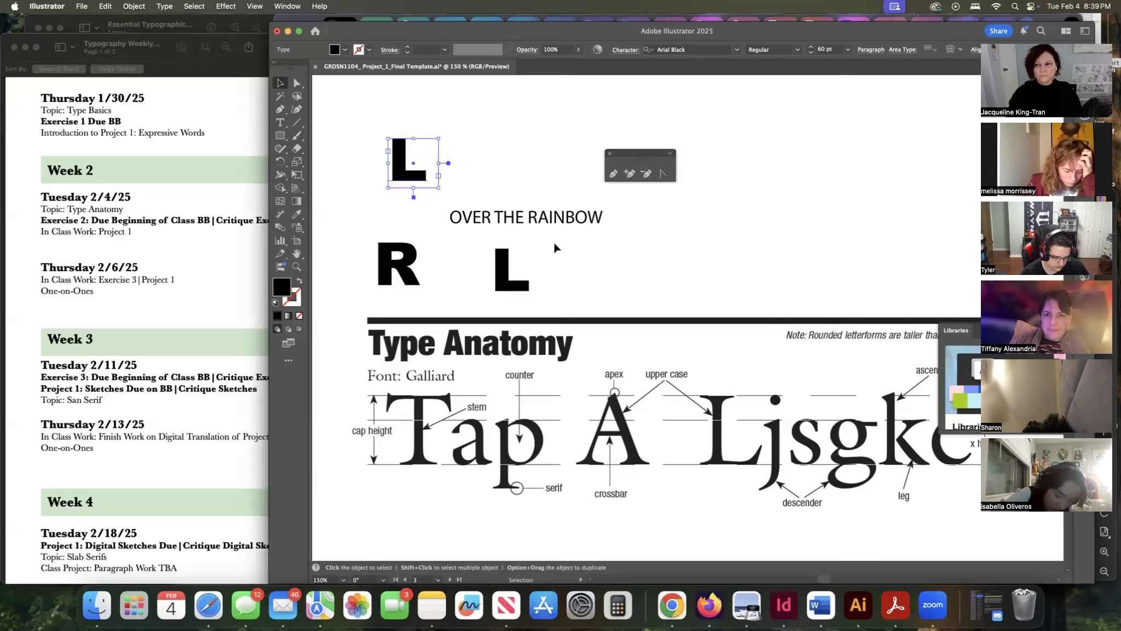
{"action": "scroll", "coordinate": [715, 267], "scroll_direction": "right", "scroll_amount": 2}
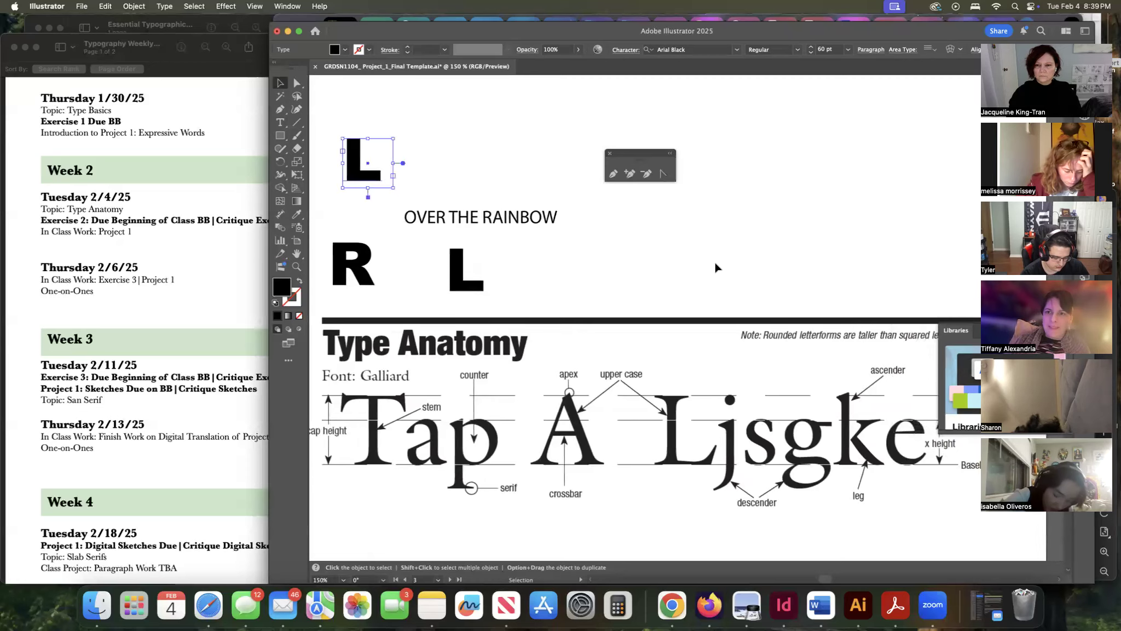
{"action": "scroll", "coordinate": [715, 267], "scroll_direction": "down", "scroll_amount": 2}
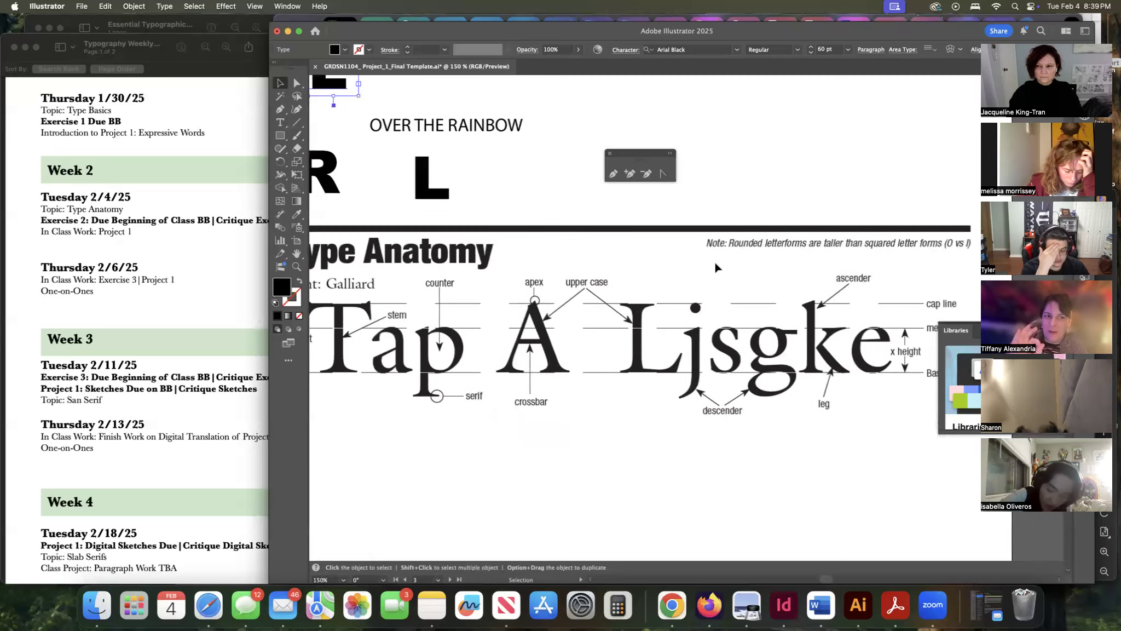
{"action": "scroll", "coordinate": [715, 267], "scroll_direction": "up", "scroll_amount": 3}
{"action": "scroll", "coordinate": [715, 267], "scroll_direction": "left", "scroll_amount": 2}
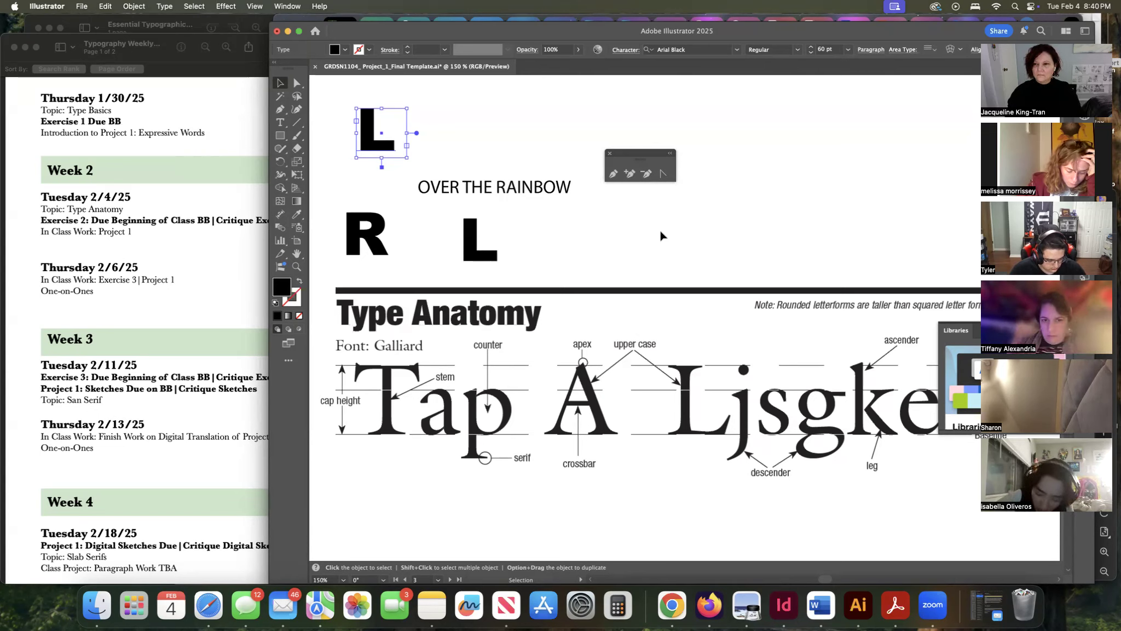
{"action": "left_click_drag", "start_coordinate": [370, 137], "coordinate": [758, 194]}
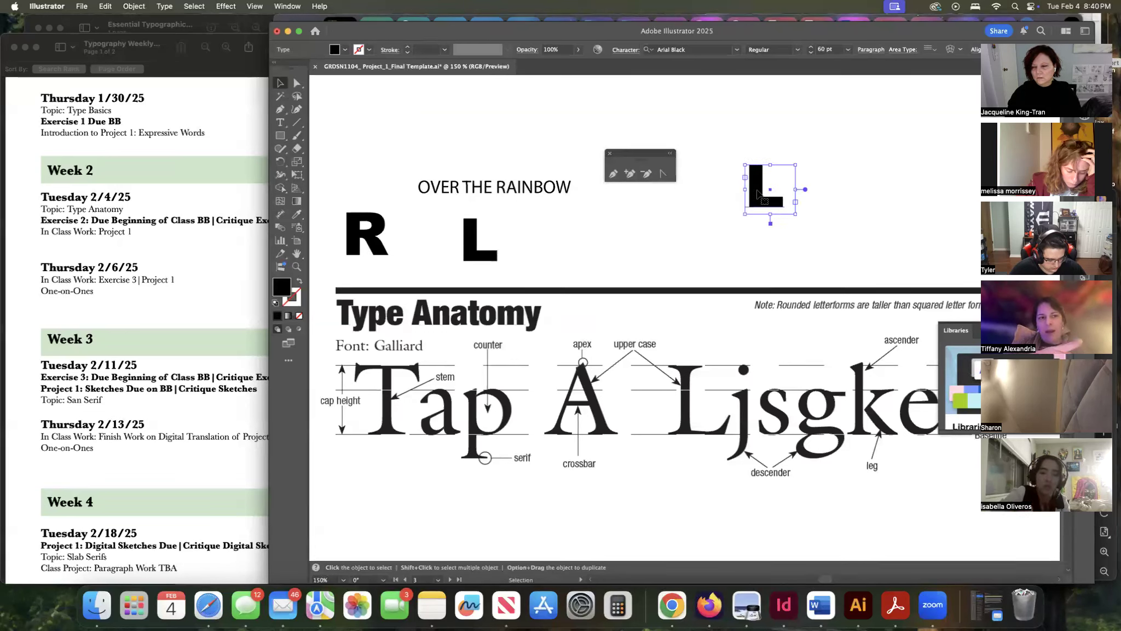
Draw a small square rectangle overlapping the second L's lower-left corner.
{"action": "left_click", "coordinate": [280, 135]}
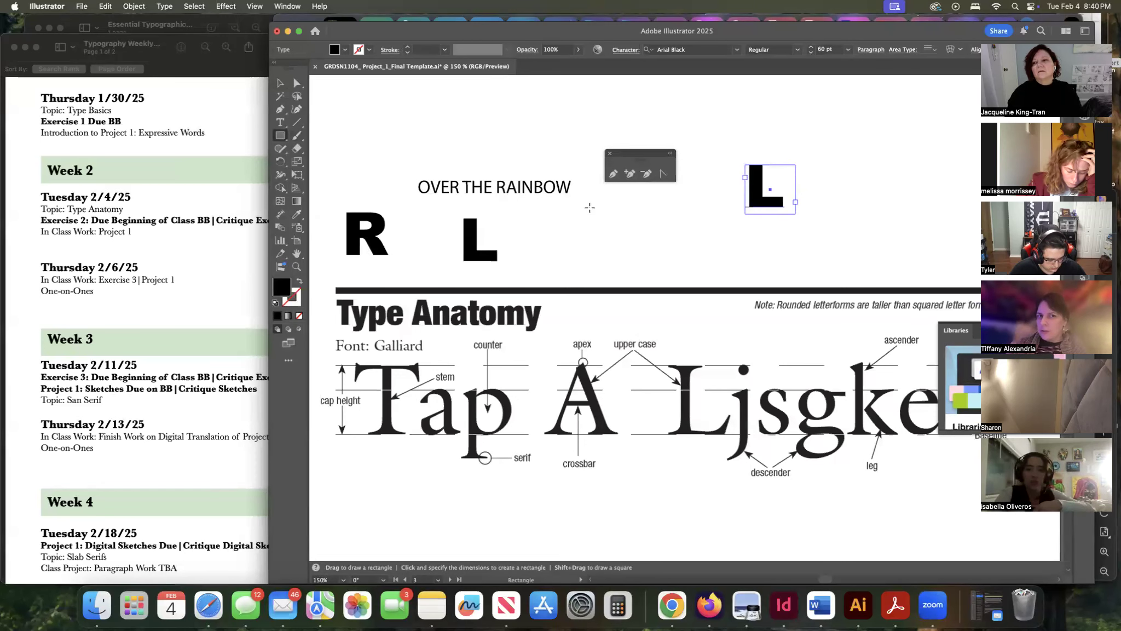
{"action": "left_click_drag", "start_coordinate": [718, 185], "coordinate": [755, 223]}
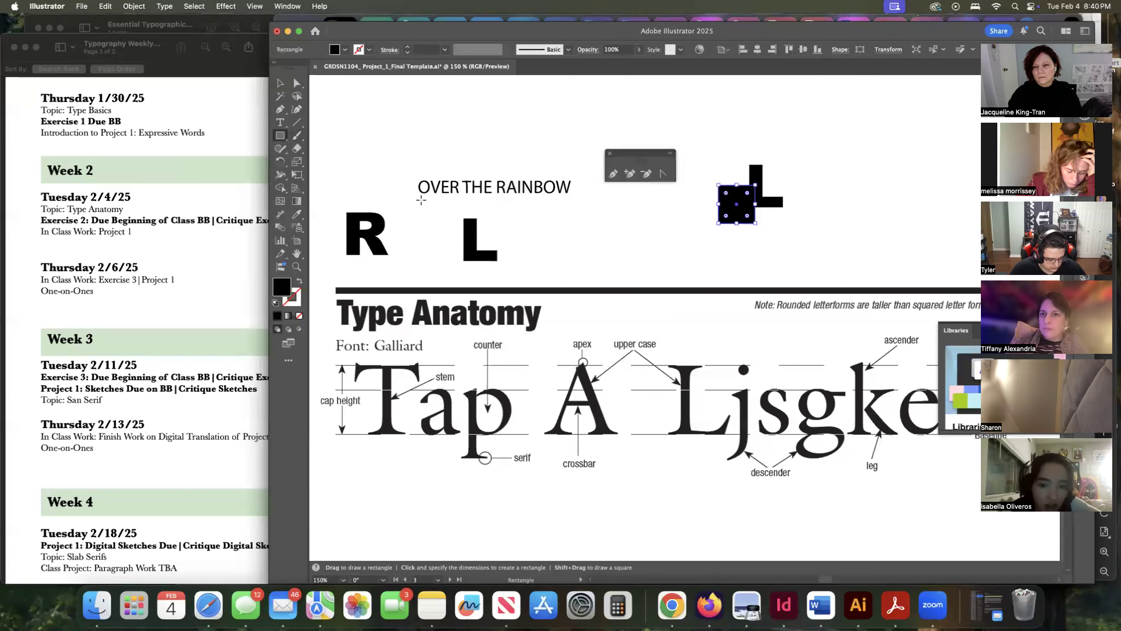
{"action": "key", "text": "v"}
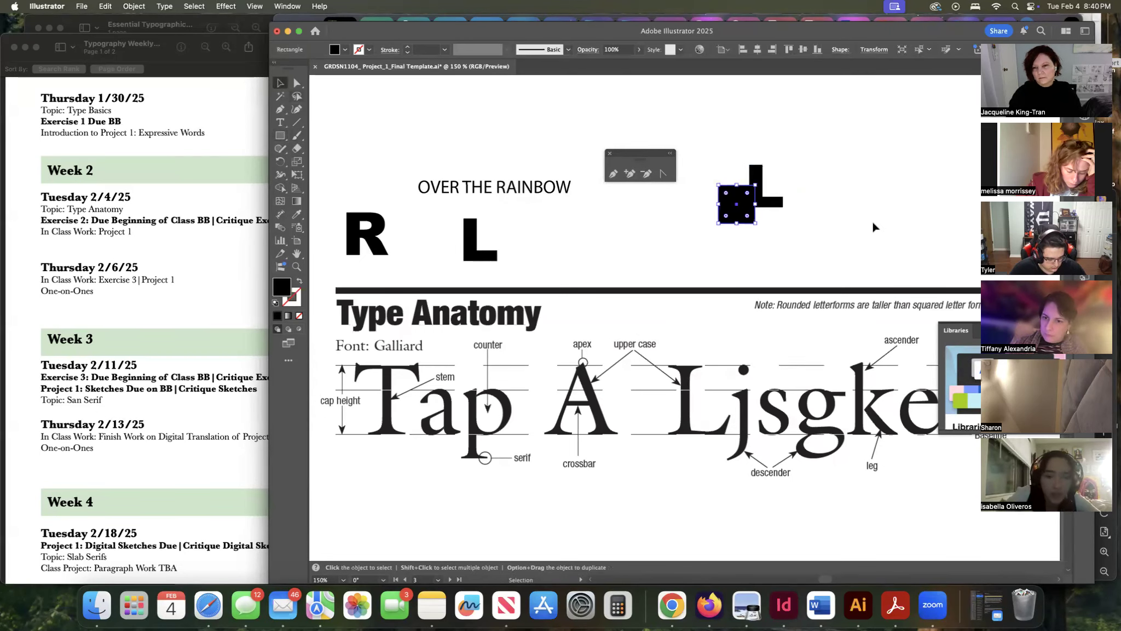
Reposition the document window and move the floating contextual toolbar beside the tools.
{"action": "left_click_drag", "start_coordinate": [841, 207], "coordinate": [738, 235]}
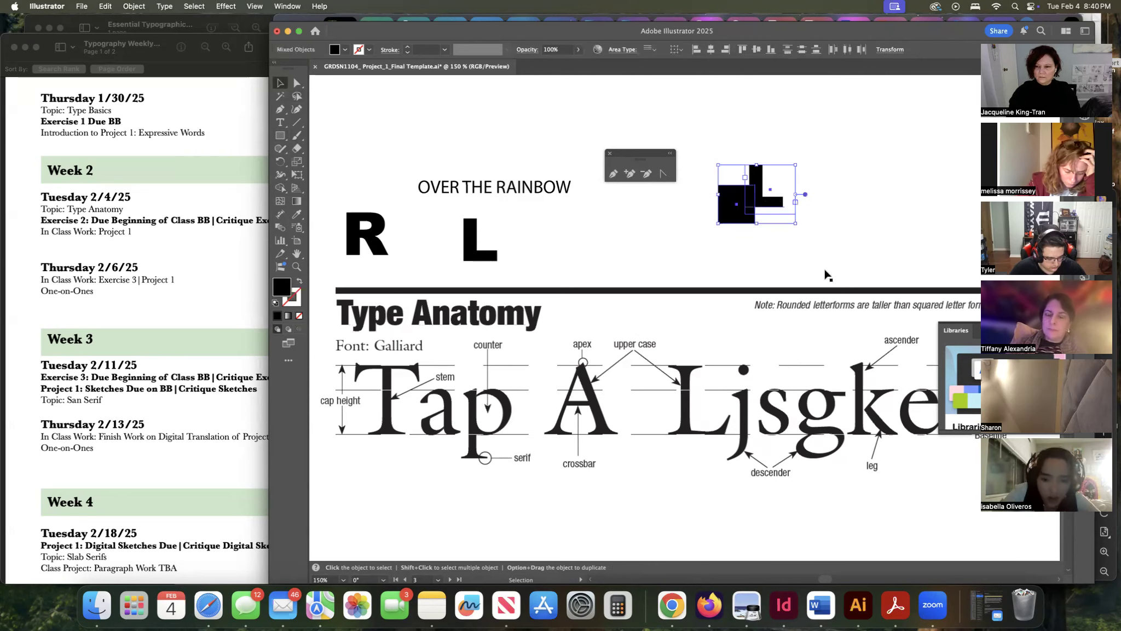
{"action": "left_click_drag", "start_coordinate": [962, 36], "coordinate": [838, 38]}
{"action": "left_click", "coordinate": [924, 333]}
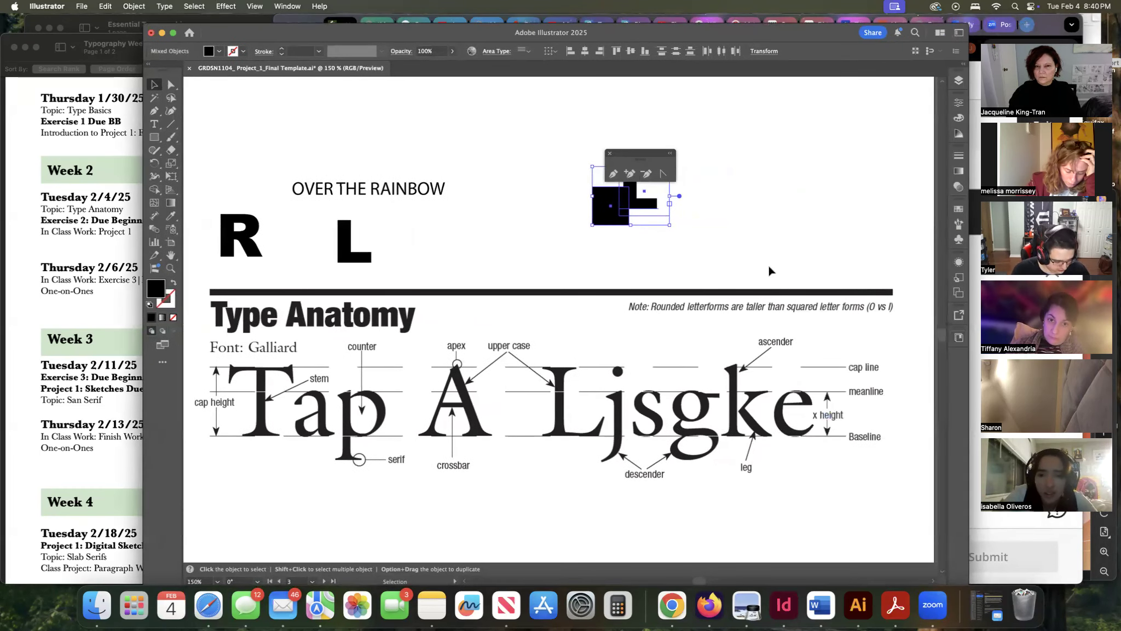
{"action": "left_click_drag", "start_coordinate": [612, 159], "coordinate": [189, 105]}
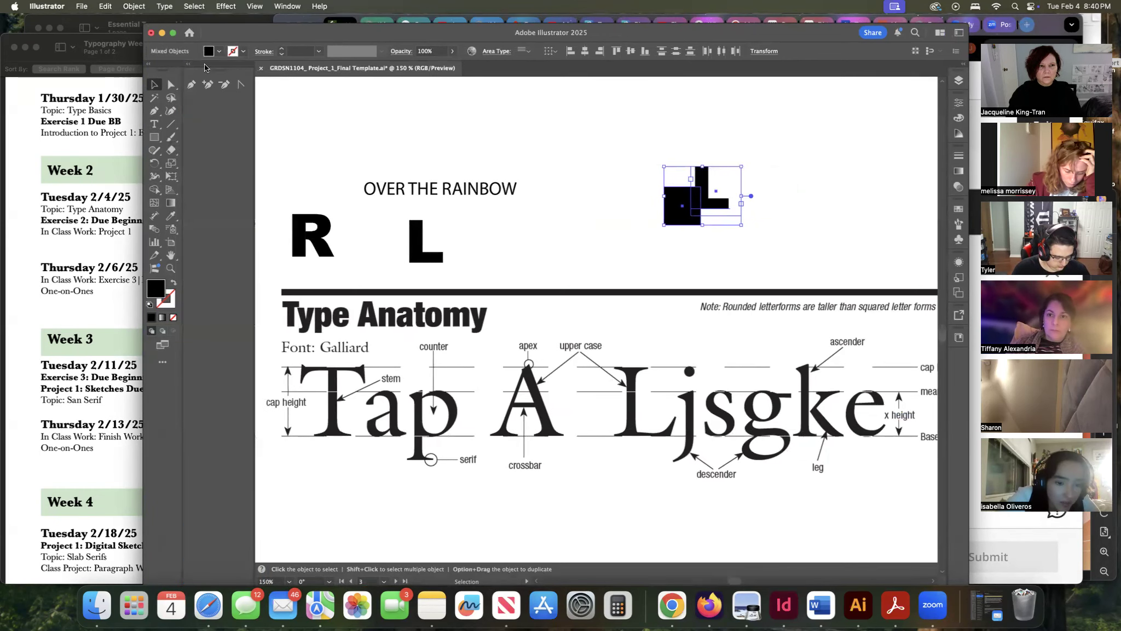
{"action": "left_click", "coordinate": [189, 68]}
{"action": "mouse_move", "coordinate": [192, 70]}
{"action": "left_mouse_down"}
{"action": "mouse_move", "coordinate": [167, 78]}
{"action": "mouse_move", "coordinate": [157, 101]}
{"action": "mouse_move", "coordinate": [160, 114]}
{"action": "mouse_move", "coordinate": [163, 67]}
{"action": "mouse_move", "coordinate": [153, 221]}
{"action": "mouse_move", "coordinate": [167, 304]}
{"action": "mouse_move", "coordinate": [232, 189]}
{"action": "mouse_move", "coordinate": [194, 72]}
{"action": "left_mouse_up"}
{"action": "left_click", "coordinate": [194, 71]}
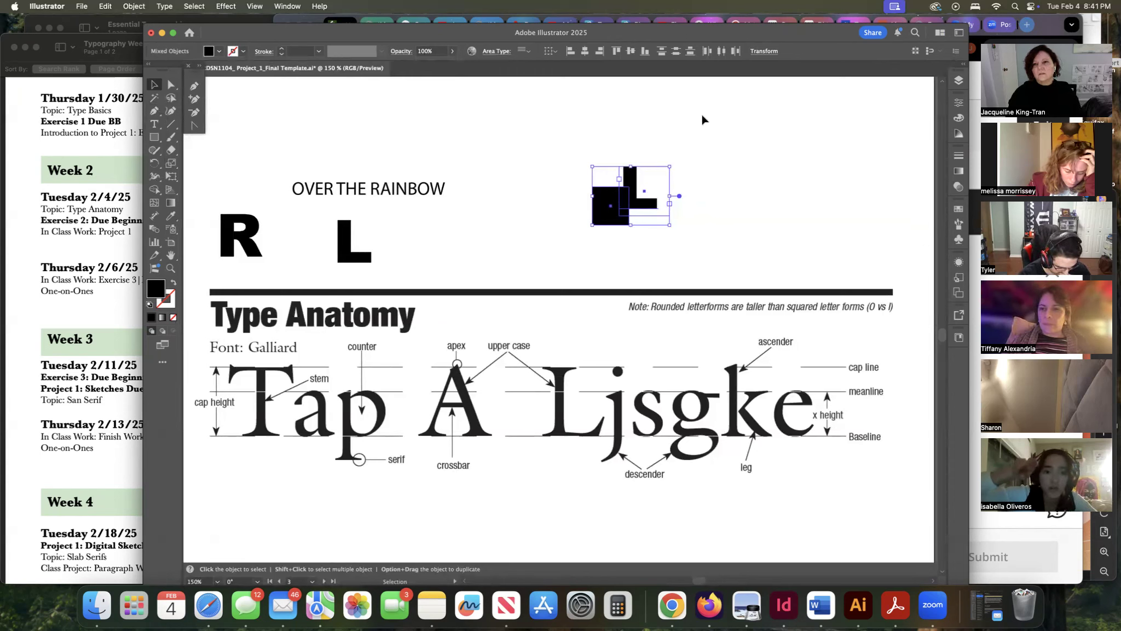
{"action": "left_click", "coordinate": [961, 296]}
{"action": "left_click", "coordinate": [961, 297]}
{"action": "left_click", "coordinate": [958, 280]}
{"action": "left_click", "coordinate": [957, 281]}
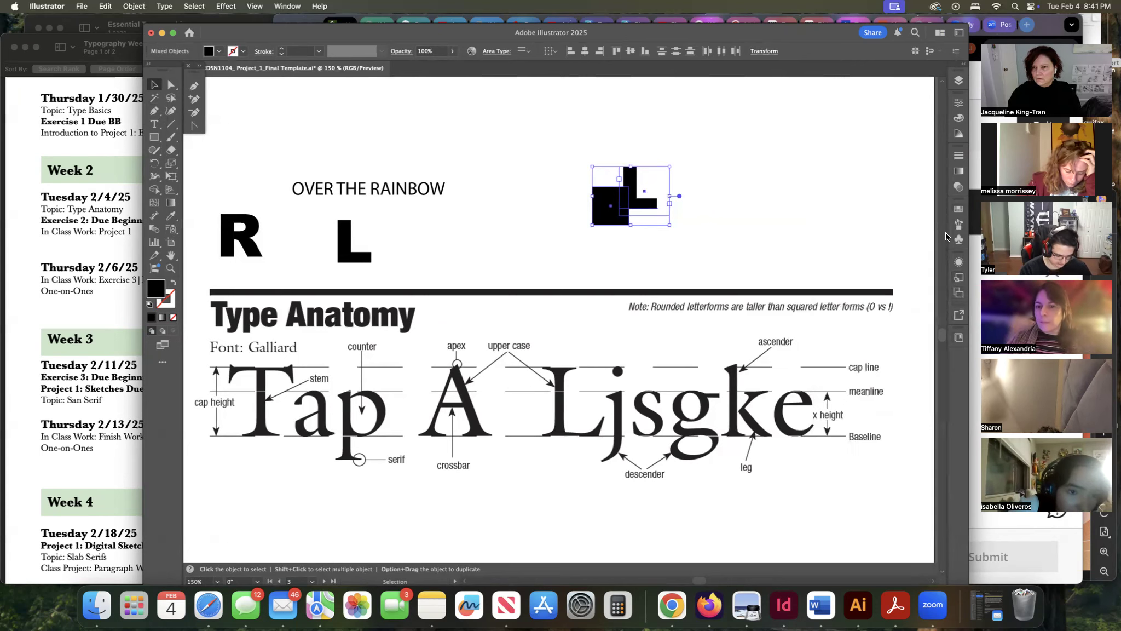
{"action": "left_click", "coordinate": [255, 6]}
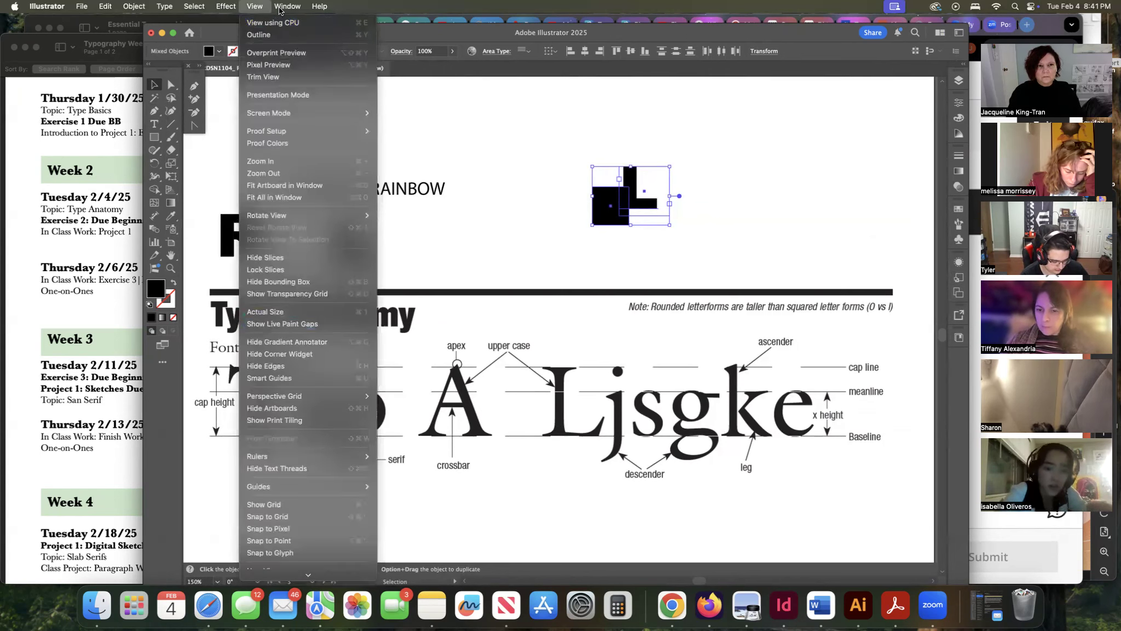
{"action": "mouse_move", "coordinate": [288, 6]}
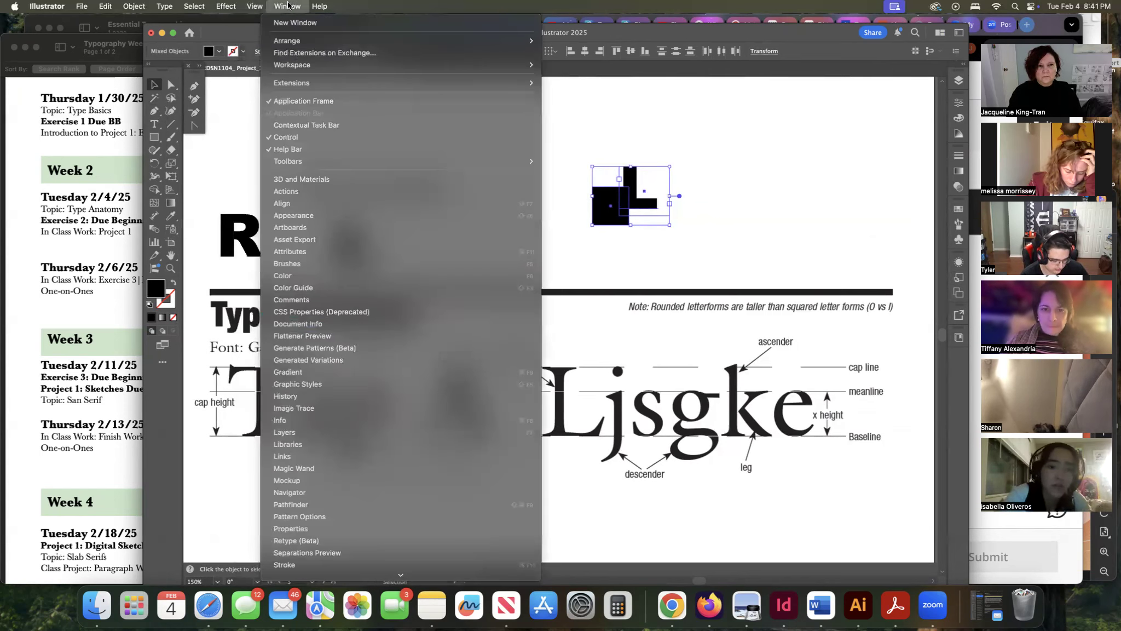
{"action": "left_click", "coordinate": [257, 199]}
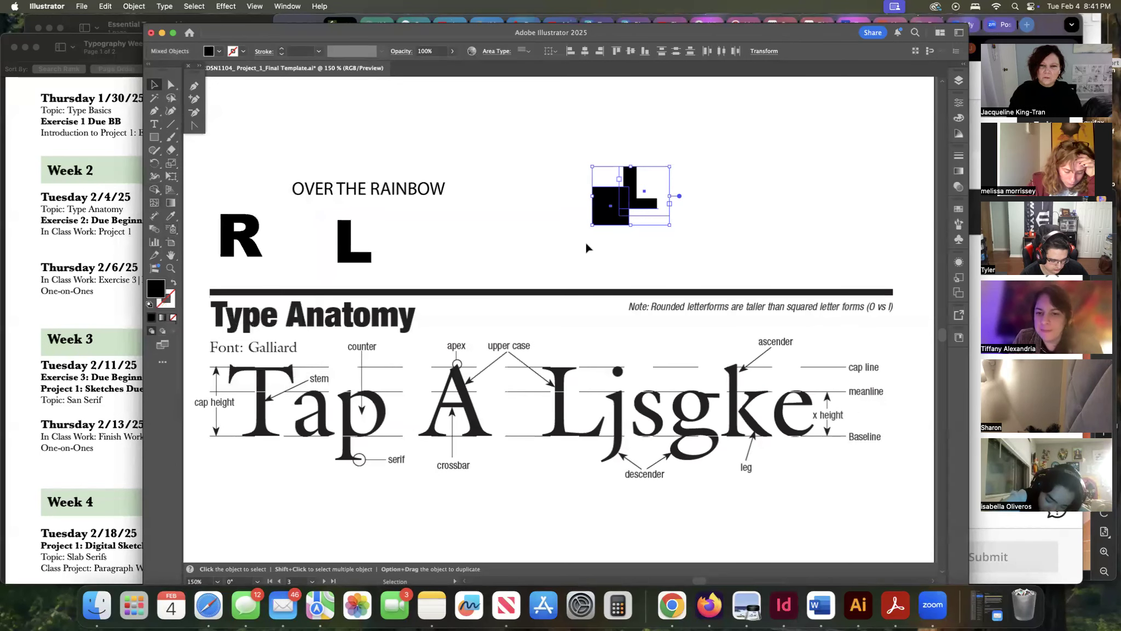
Move the square left of the L, draw an ellipse overlapping its lower-right corner, and select both shapes.
{"action": "left_click", "coordinate": [556, 243]}
{"action": "left_click_drag", "start_coordinate": [597, 220], "coordinate": [542, 220]}
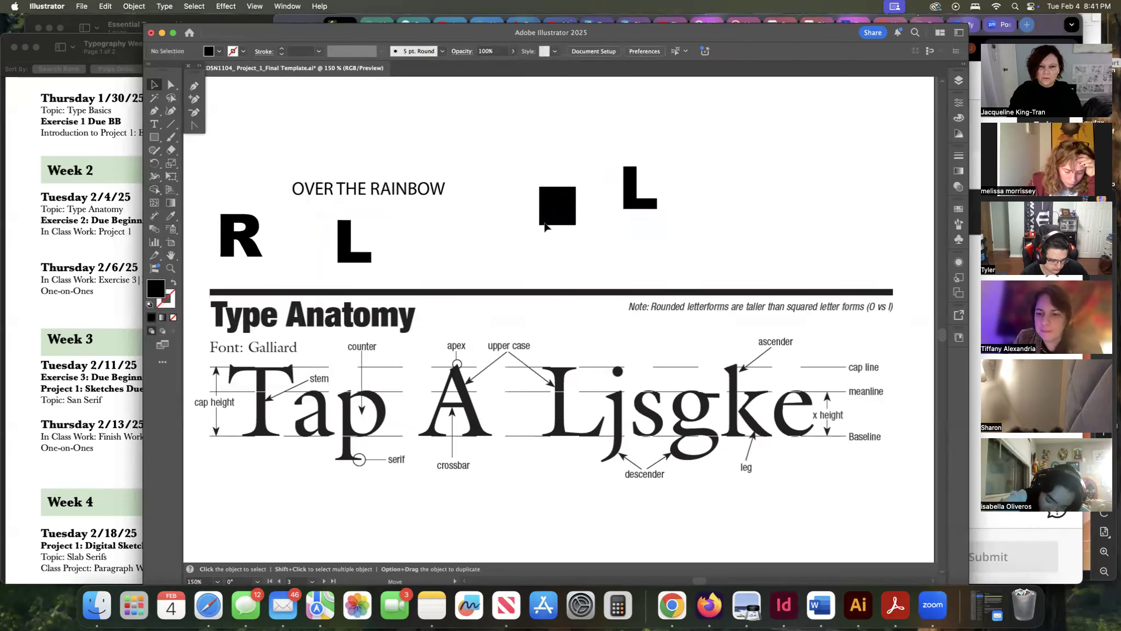
{"action": "left_click_drag", "start_coordinate": [155, 141], "coordinate": [191, 161]}
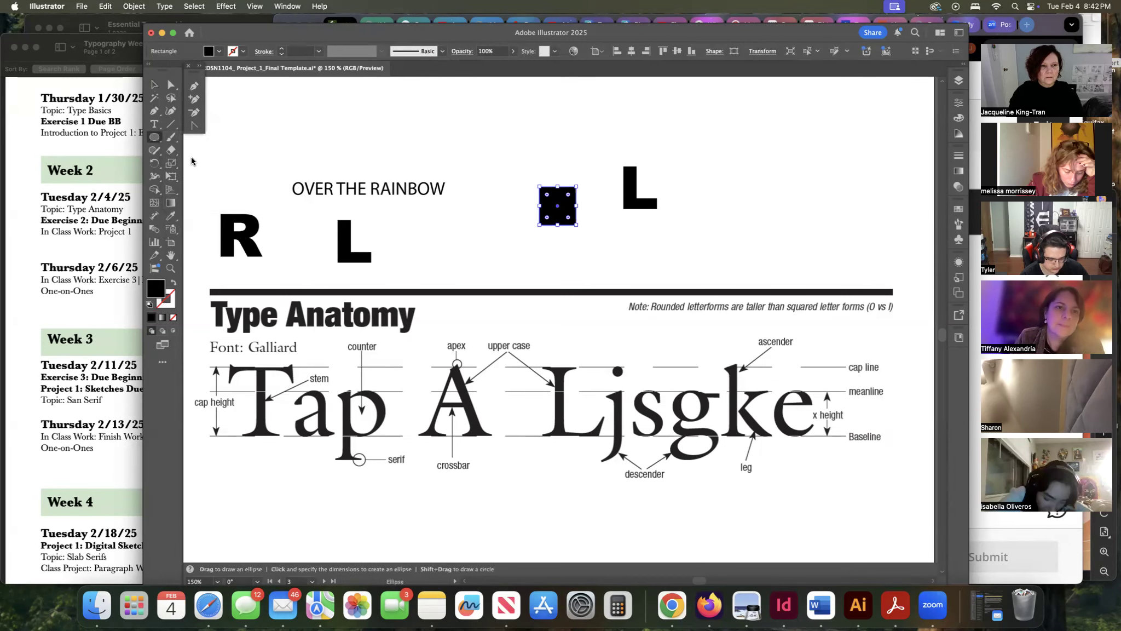
{"action": "scroll", "coordinate": [558, 317], "scroll_direction": "down", "scroll_amount": 1}
{"action": "mouse_move", "coordinate": [611, 221]}
{"action": "left_mouse_down"}
{"action": "mouse_move", "coordinate": [557, 228]}
{"action": "mouse_move", "coordinate": [555, 266]}
{"action": "mouse_move", "coordinate": [575, 270]}
{"action": "mouse_move", "coordinate": [549, 271]}
{"action": "mouse_move", "coordinate": [582, 230]}
{"action": "left_mouse_up"}
{"action": "left_click", "coordinate": [154, 84]}
{"action": "scroll", "coordinate": [558, 193], "scroll_direction": "down", "scroll_amount": 1}
{"action": "scroll", "coordinate": [559, 192], "scroll_direction": "up", "scroll_amount": 1}
{"action": "left_click", "coordinate": [558, 192], "text": "shift"}
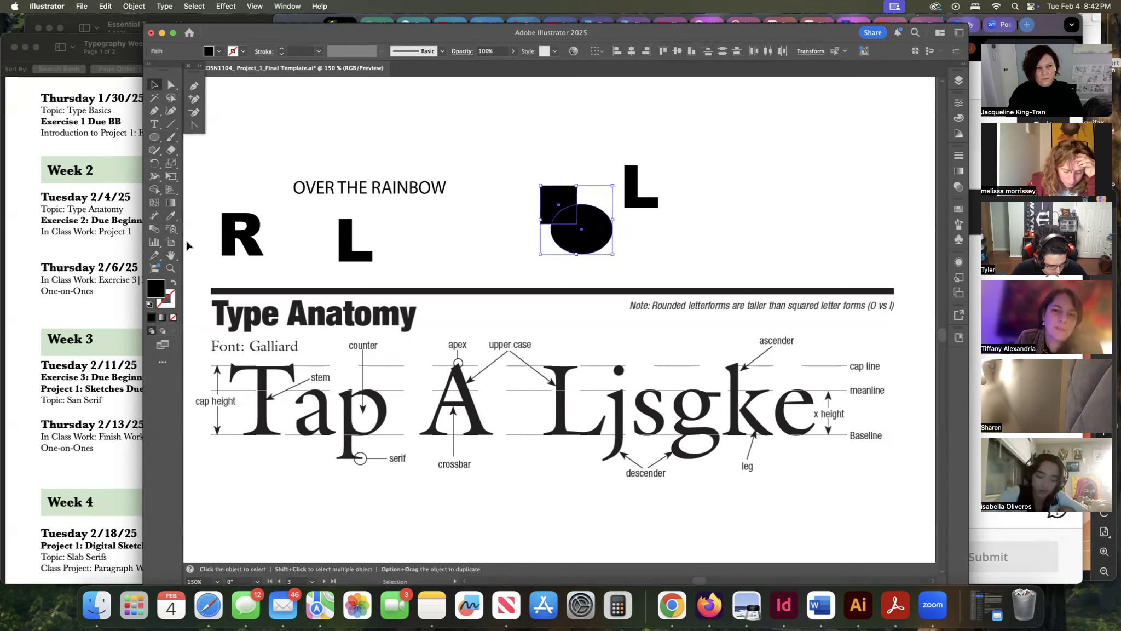
Merge the square and ellipse with the Shape Builder tool, then undo the merge.
{"action": "left_click", "coordinate": [155, 190]}
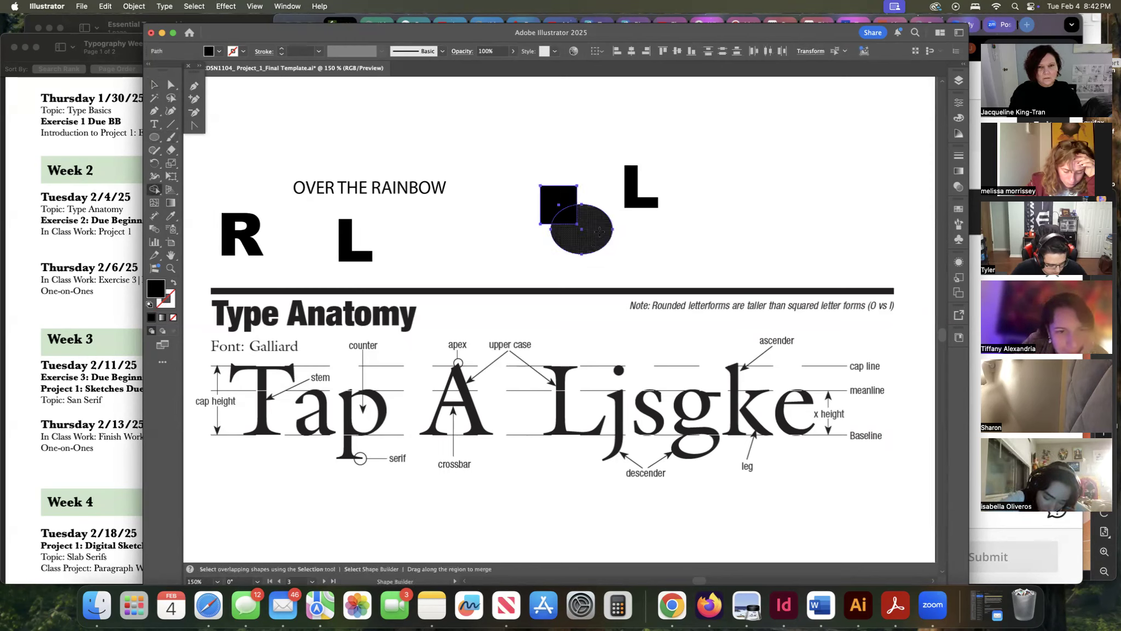
{"action": "left_click_drag", "start_coordinate": [581, 229], "coordinate": [559, 205]}
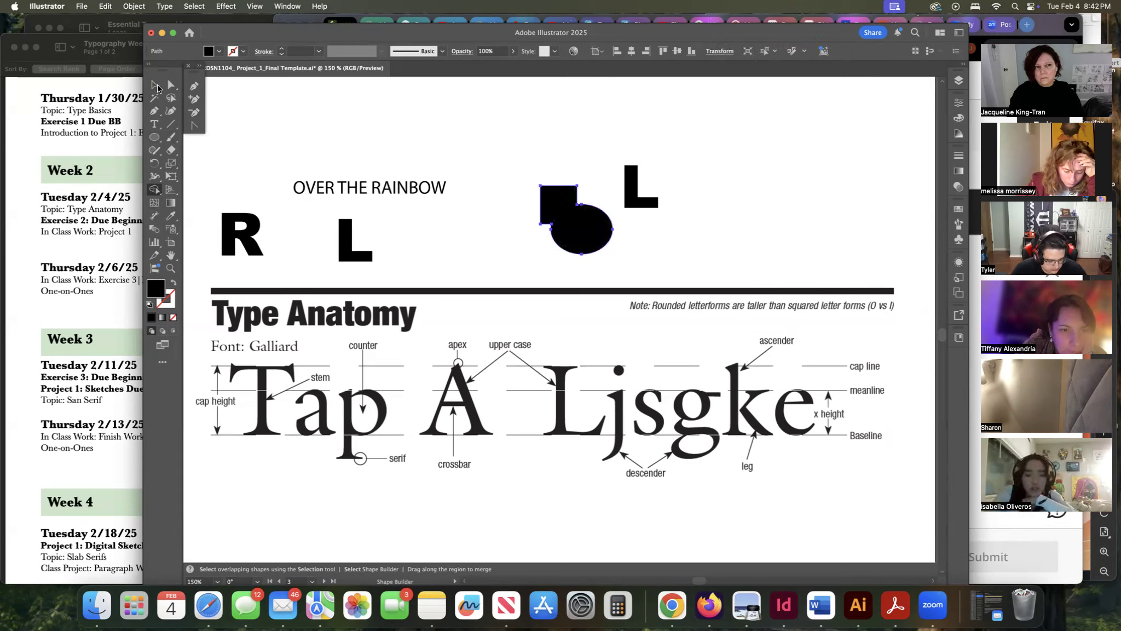
{"action": "left_click", "coordinate": [154, 85]}
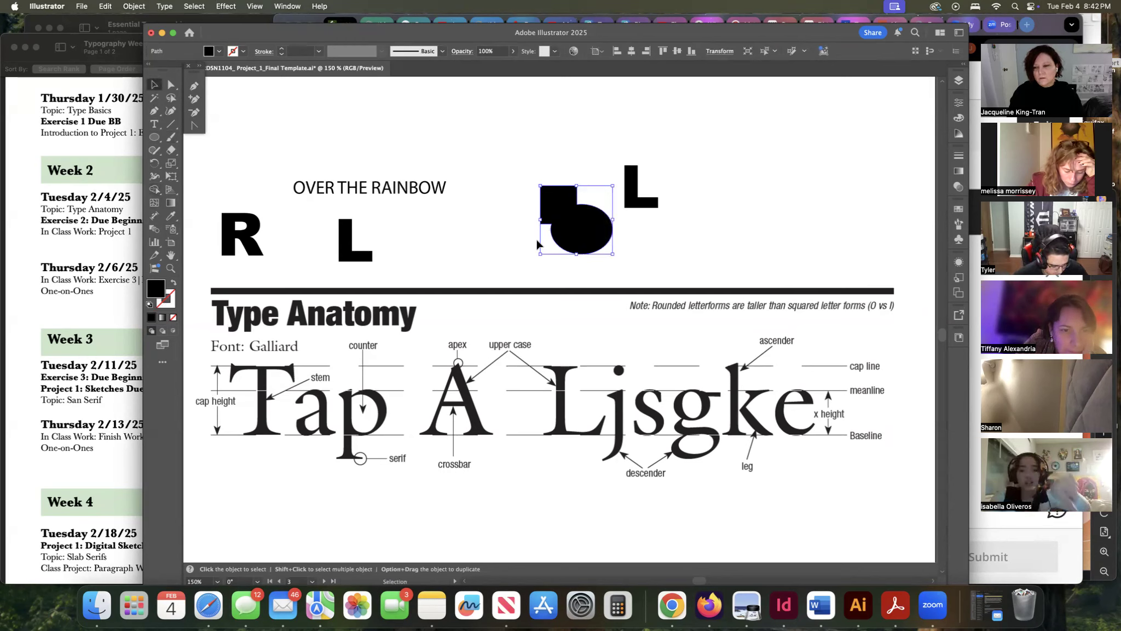
{"action": "key", "text": "super+z"}
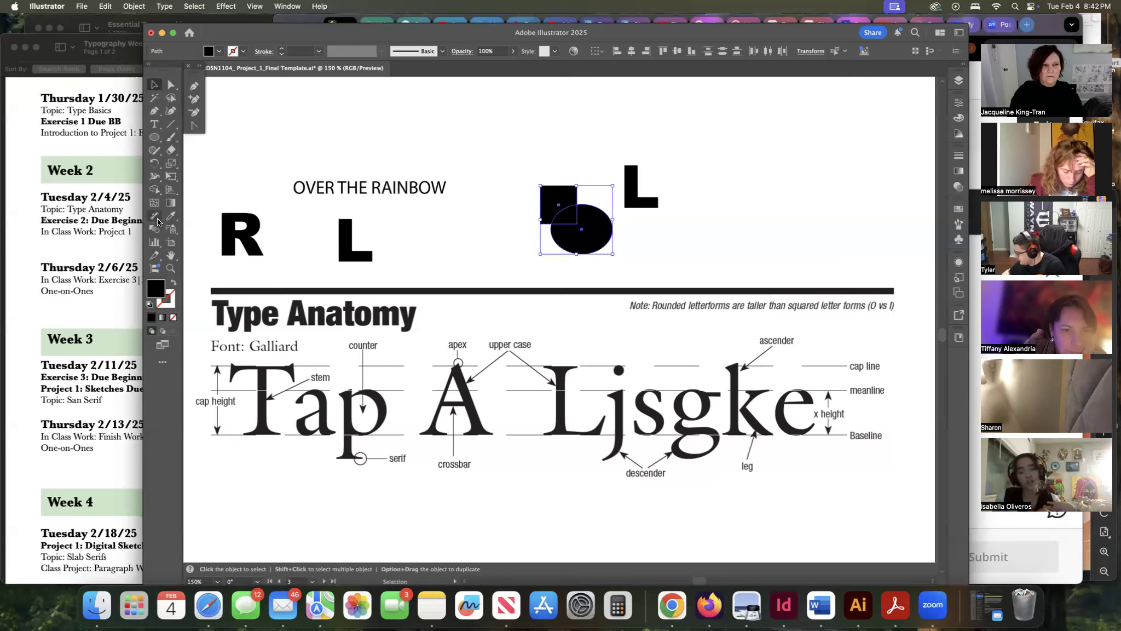
Split the overlap between the square and ellipse into a separate piece with the Shape Builder tool.
{"action": "left_click", "coordinate": [153, 189]}
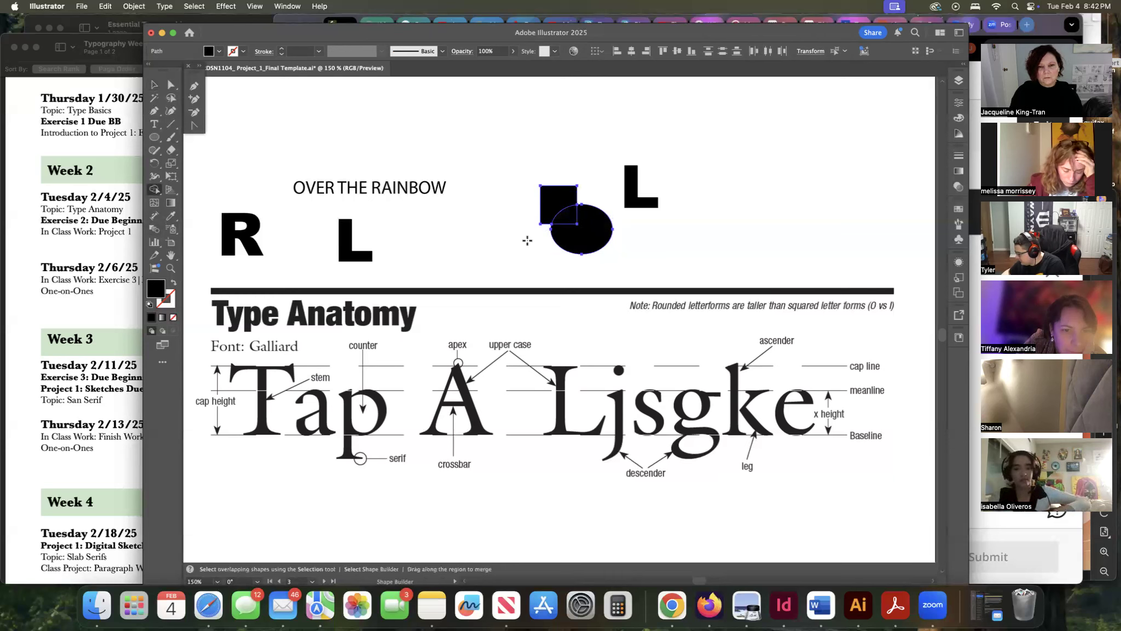
{"action": "left_click_drag", "start_coordinate": [558, 215], "coordinate": [557, 215]}
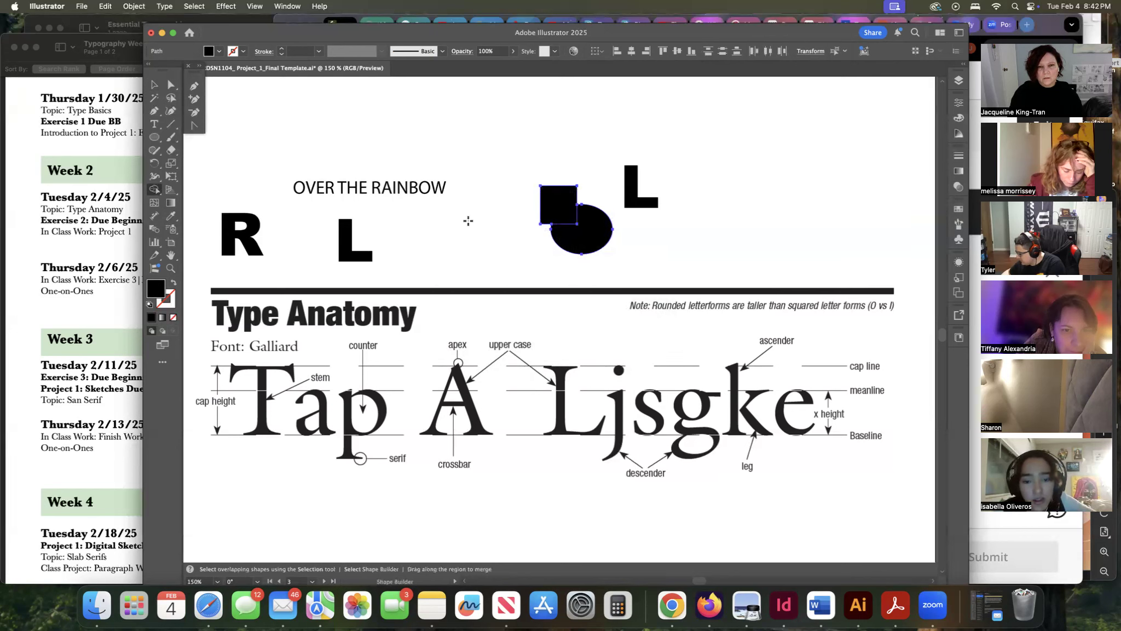
Try nudging the selected shapes, then undo the move.
{"action": "left_click", "coordinate": [155, 84]}
{"action": "left_click", "coordinate": [635, 230]}
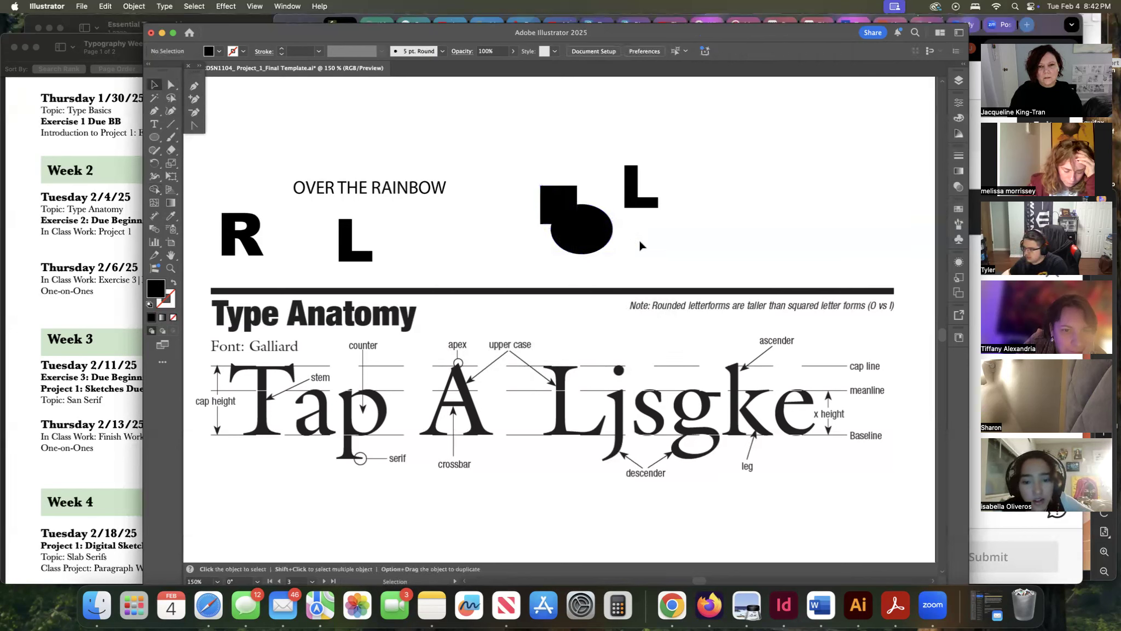
{"action": "left_click", "coordinate": [598, 210]}
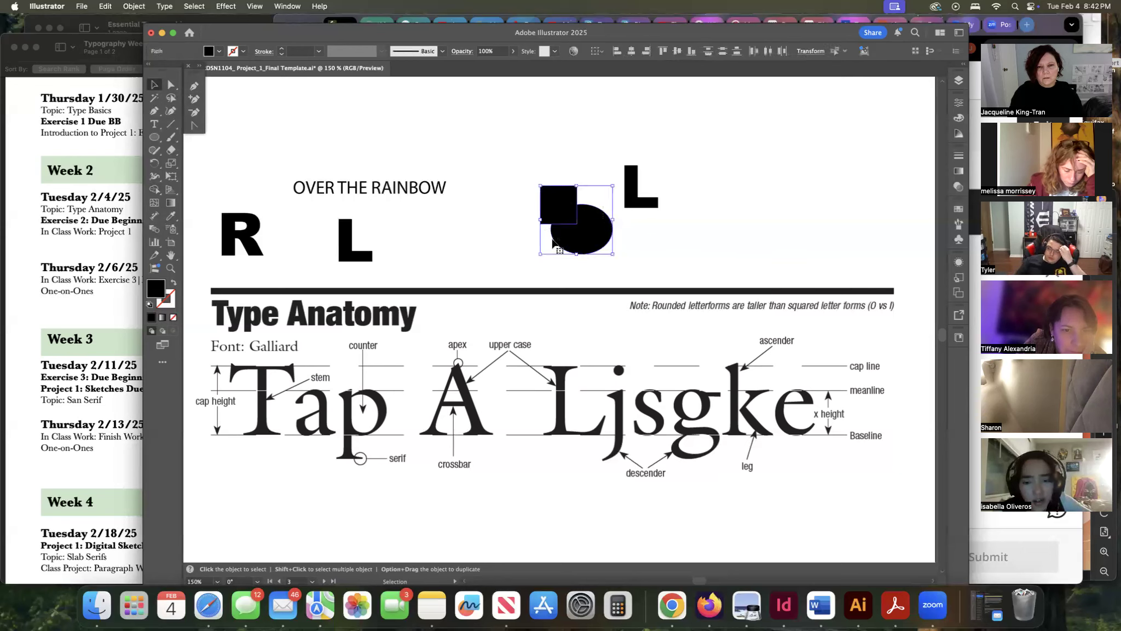
{"action": "mouse_move", "coordinate": [550, 209]}
{"action": "left_mouse_down"}
{"action": "mouse_move", "coordinate": [527, 186]}
{"action": "mouse_move", "coordinate": [542, 221]}
{"action": "left_mouse_up"}
{"action": "key", "text": "a"}
{"action": "key", "text": "super+z"}
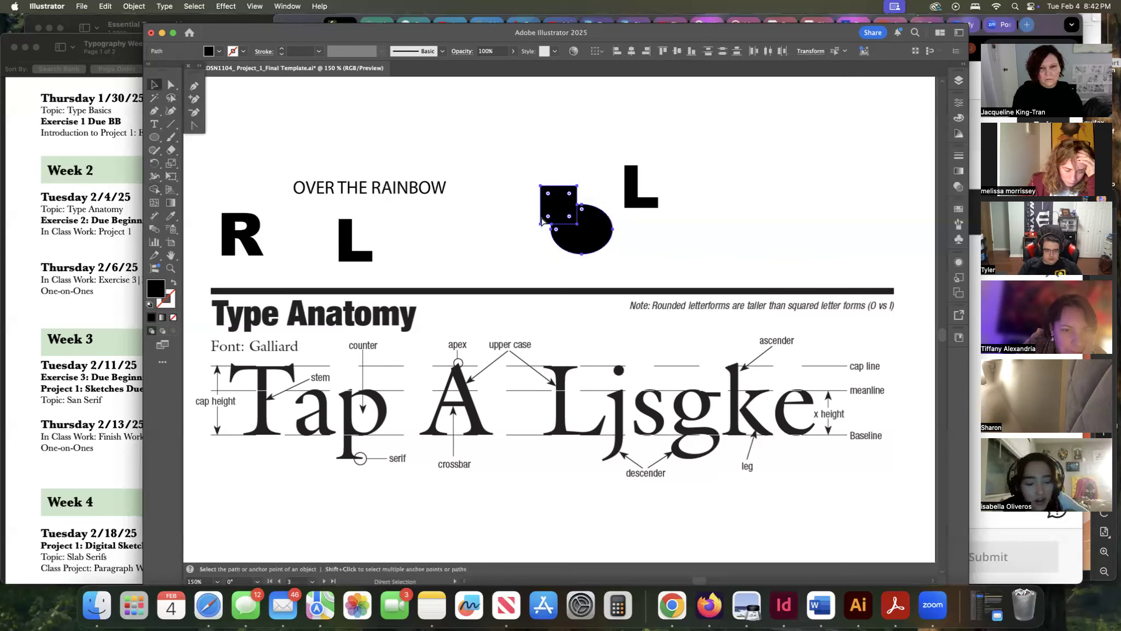
Pull the cut square up-left and the cut ellipse down-right to separate the divided pieces.
{"action": "key", "text": "v"}
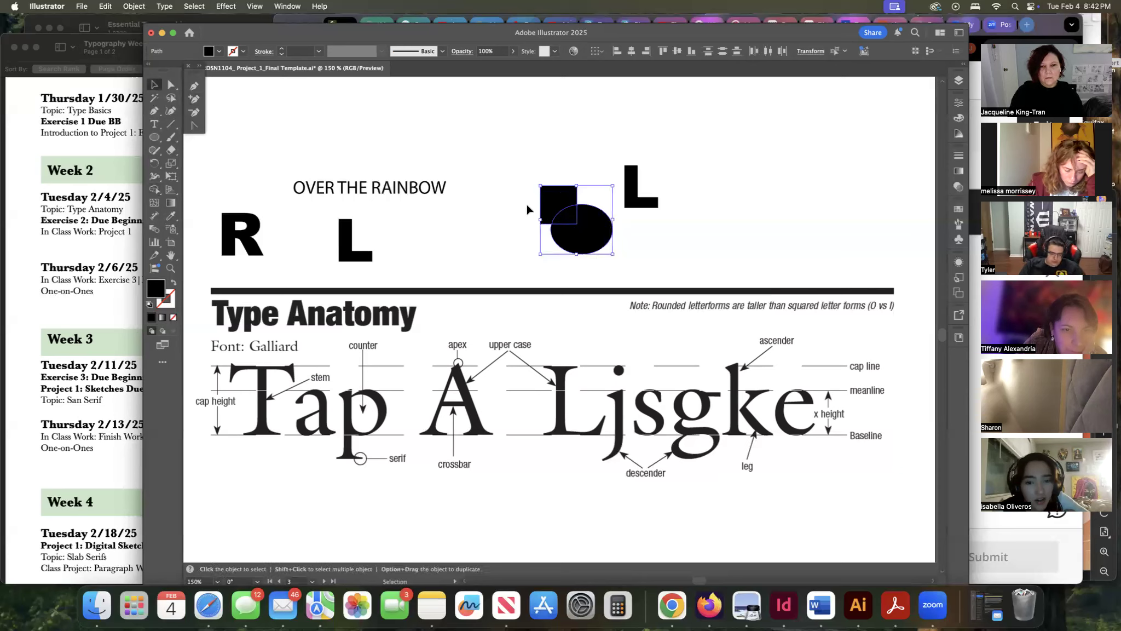
{"action": "left_click", "coordinate": [526, 206]}
{"action": "left_click_drag", "start_coordinate": [546, 196], "coordinate": [534, 190]}
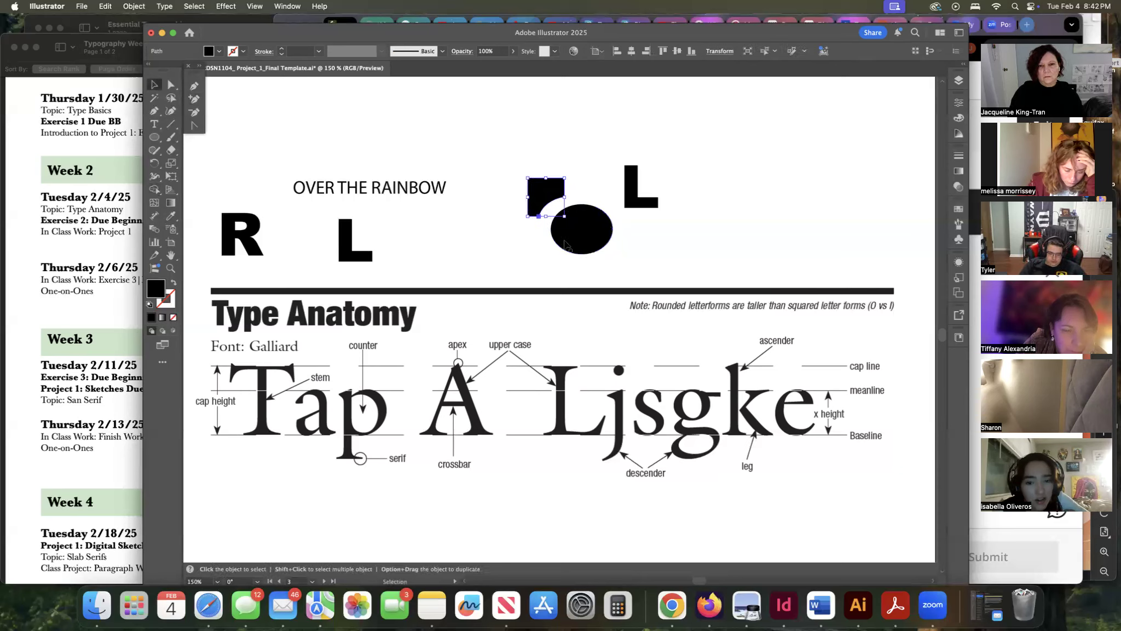
{"action": "left_click_drag", "start_coordinate": [587, 243], "coordinate": [595, 256]}
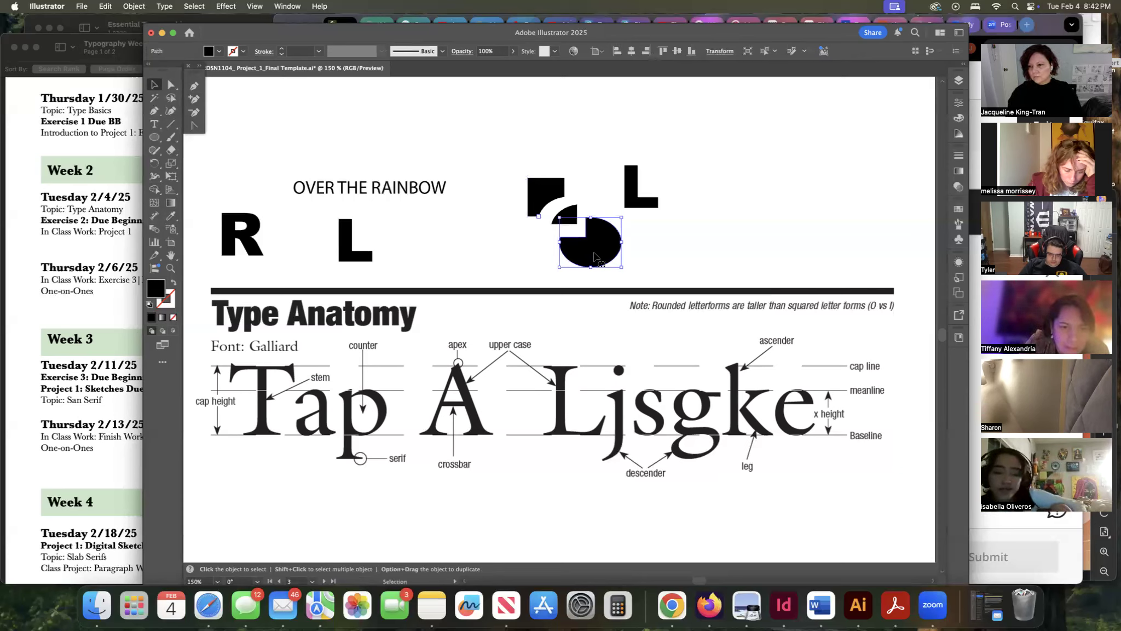
Move and rotate the cut ellipse beneath the second L, and delete the leftover square pieces.
{"action": "left_click", "coordinate": [590, 188]}
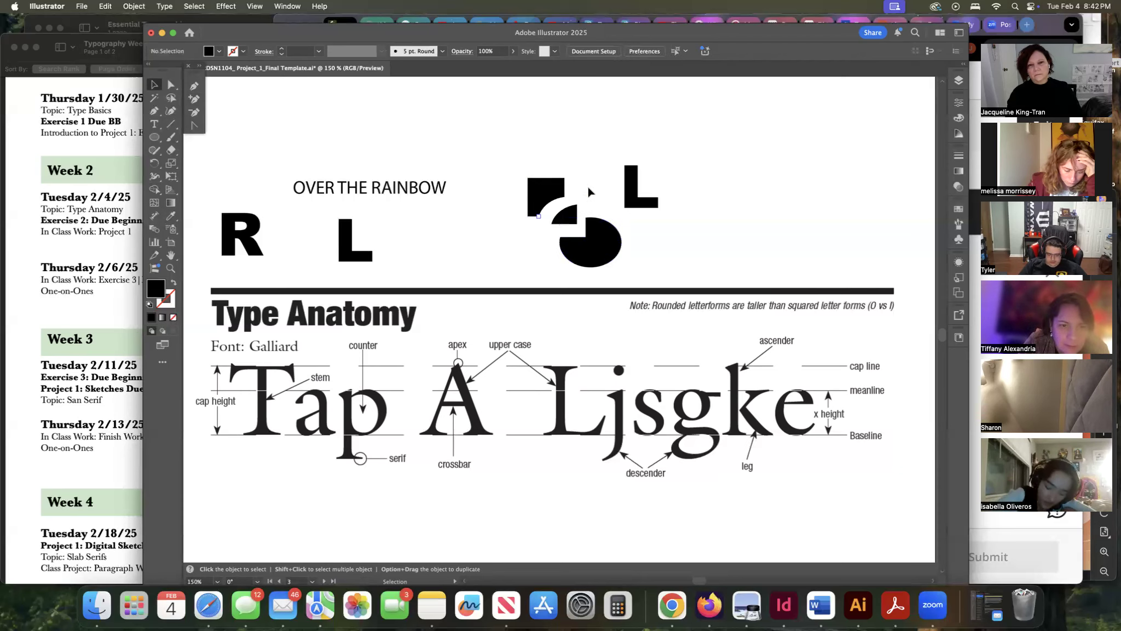
{"action": "mouse_move", "coordinate": [567, 209]}
{"action": "left_mouse_down"}
{"action": "mouse_move", "coordinate": [573, 220]}
{"action": "mouse_move", "coordinate": [570, 208]}
{"action": "left_mouse_up"}
{"action": "left_click", "coordinate": [616, 244]}
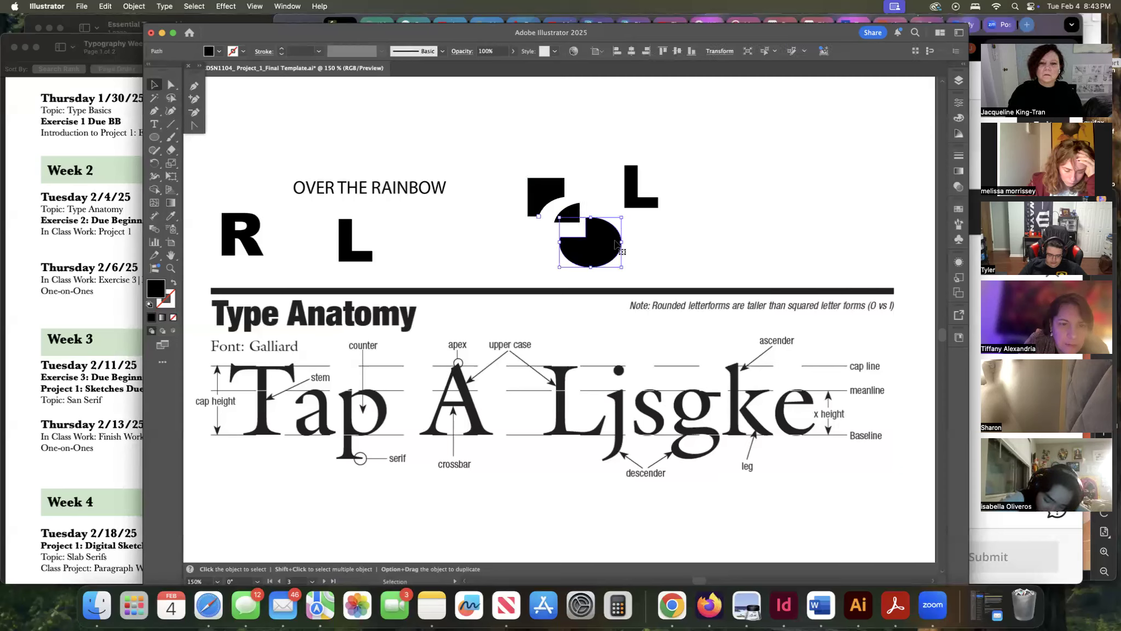
{"action": "left_click_drag", "start_coordinate": [622, 213], "coordinate": [647, 263]}
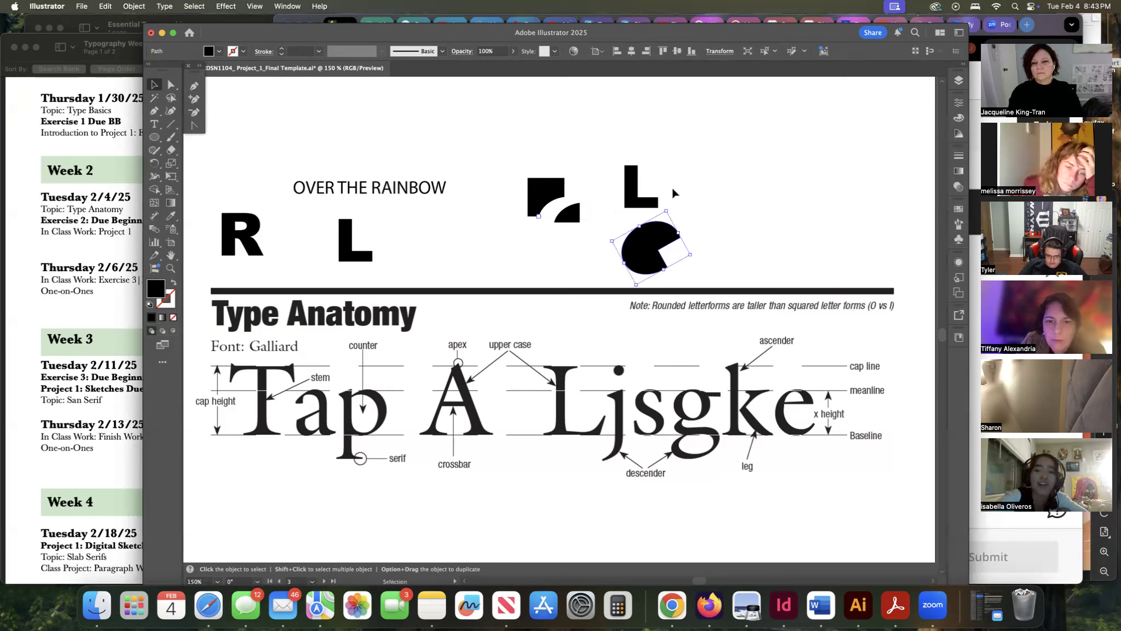
{"action": "left_click", "coordinate": [548, 200]}
{"action": "key", "text": "BackSpace"}
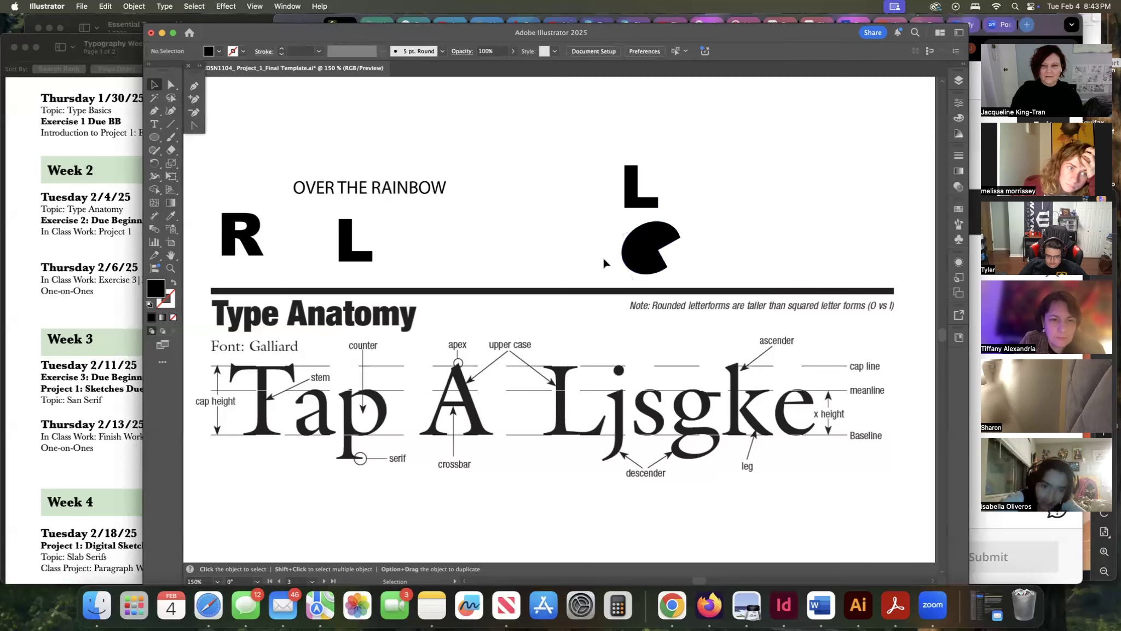
Delete the cut ellipse, then remove the R, both L letters and the OVER THE RAINBOW text from the page.
{"action": "left_click", "coordinate": [626, 262]}
{"action": "key", "text": "BackSpace"}
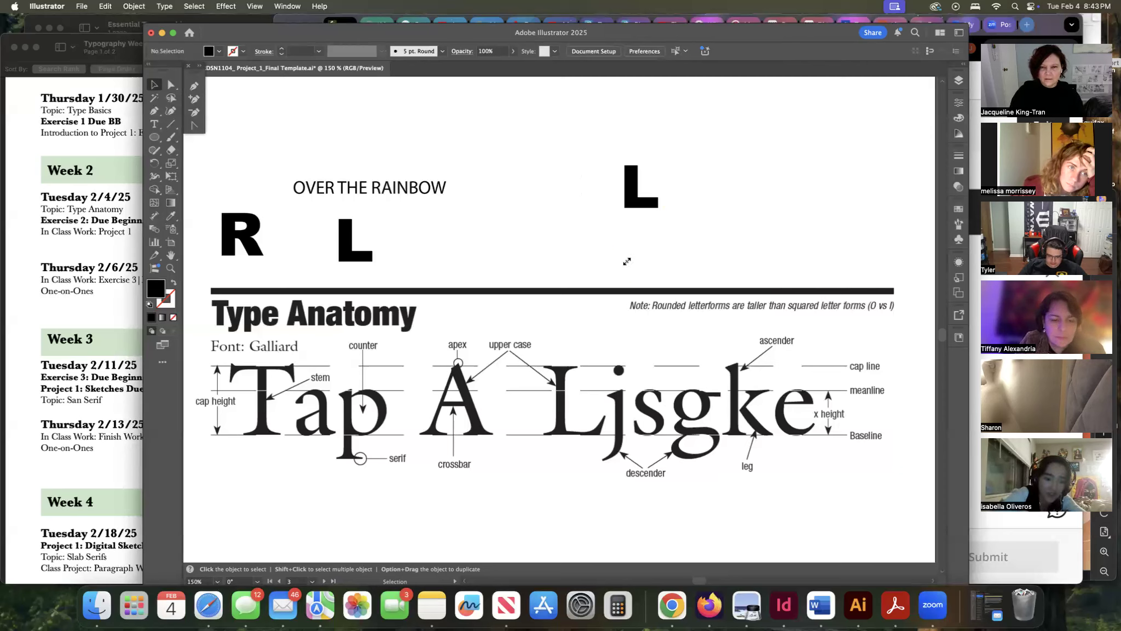
{"action": "left_click", "coordinate": [627, 195]}
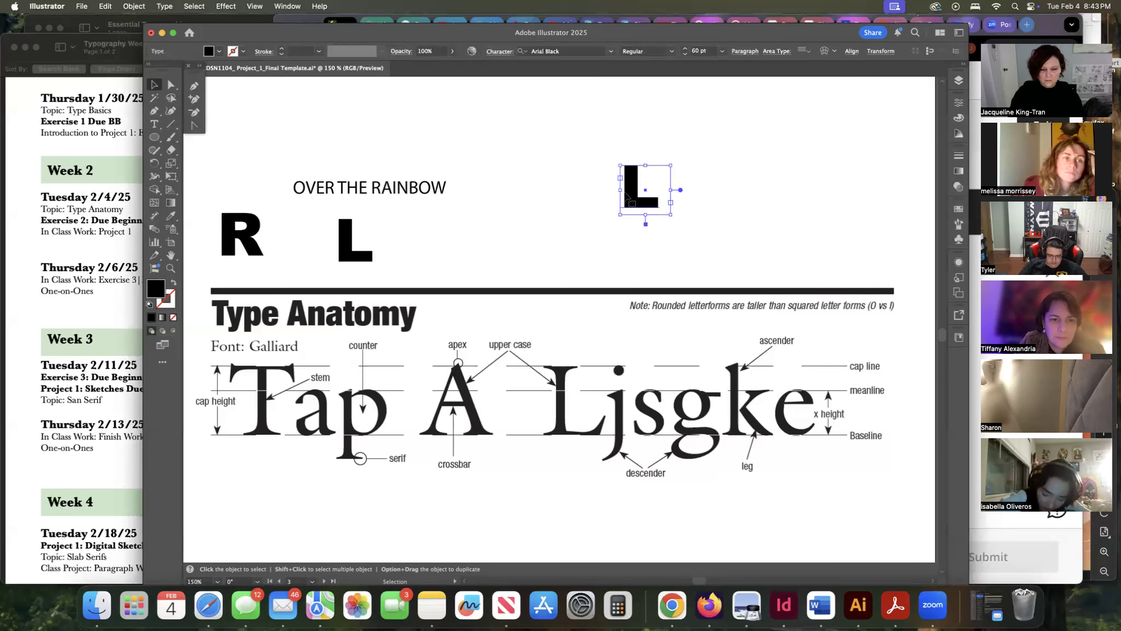
{"action": "key", "text": "super+minus"}
{"action": "key", "text": "super+minus"}
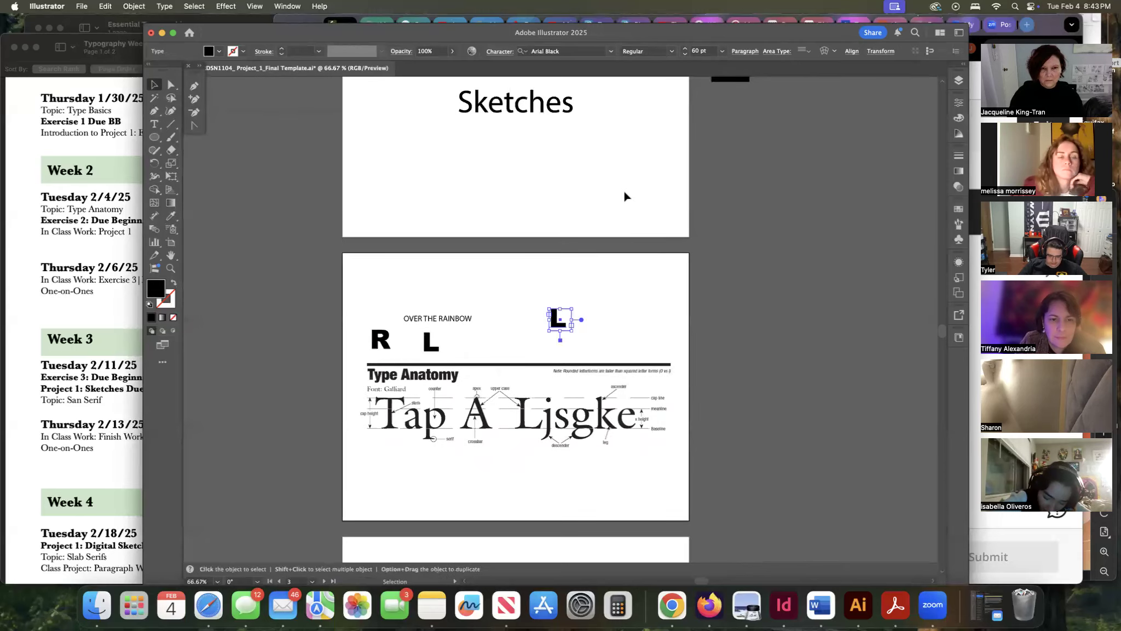
{"action": "scroll", "coordinate": [625, 196], "scroll_direction": "down", "scroll_amount": 3}
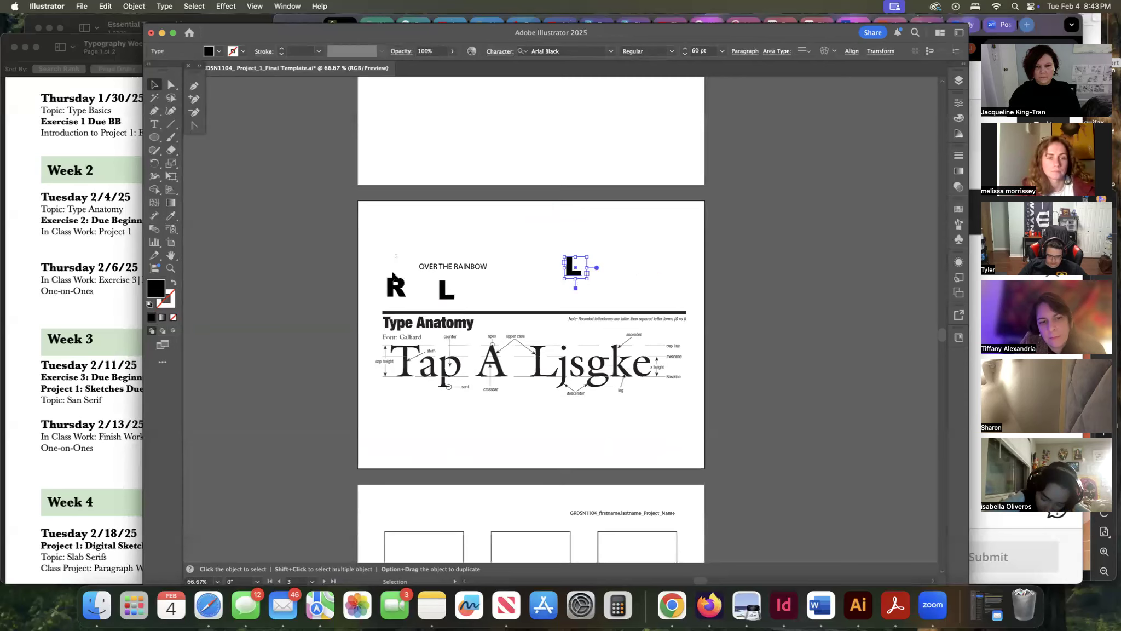
{"action": "left_click_drag", "start_coordinate": [467, 293], "coordinate": [606, 305]}
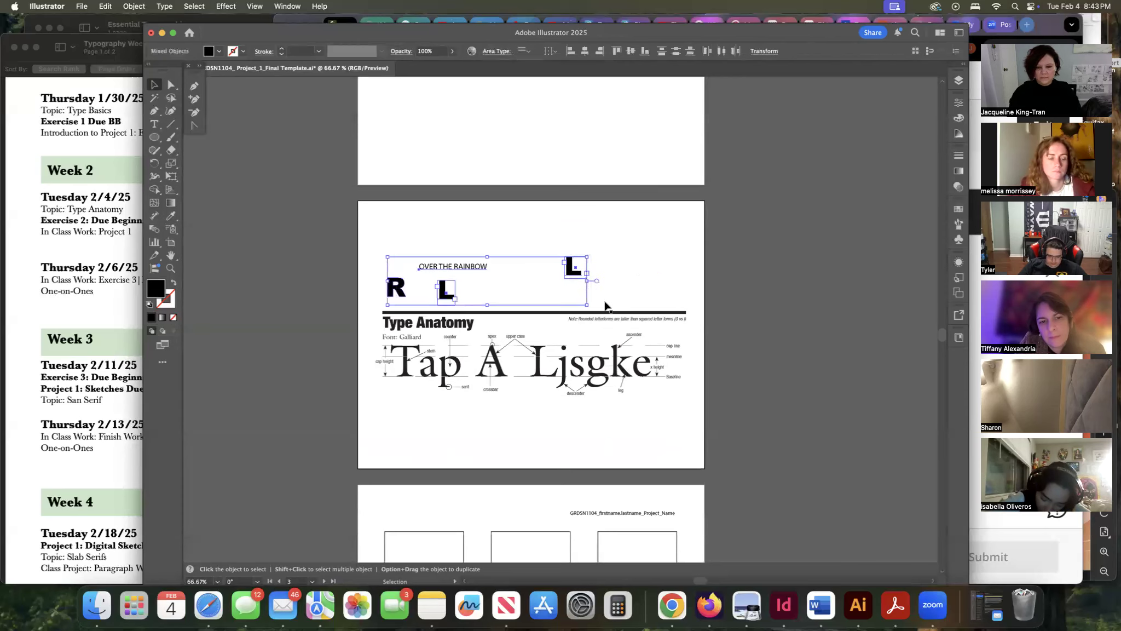
{"action": "key", "text": "BackSpace"}
Delete the Type Anatomy reference image from the same page.
{"action": "left_click", "coordinate": [583, 344]}
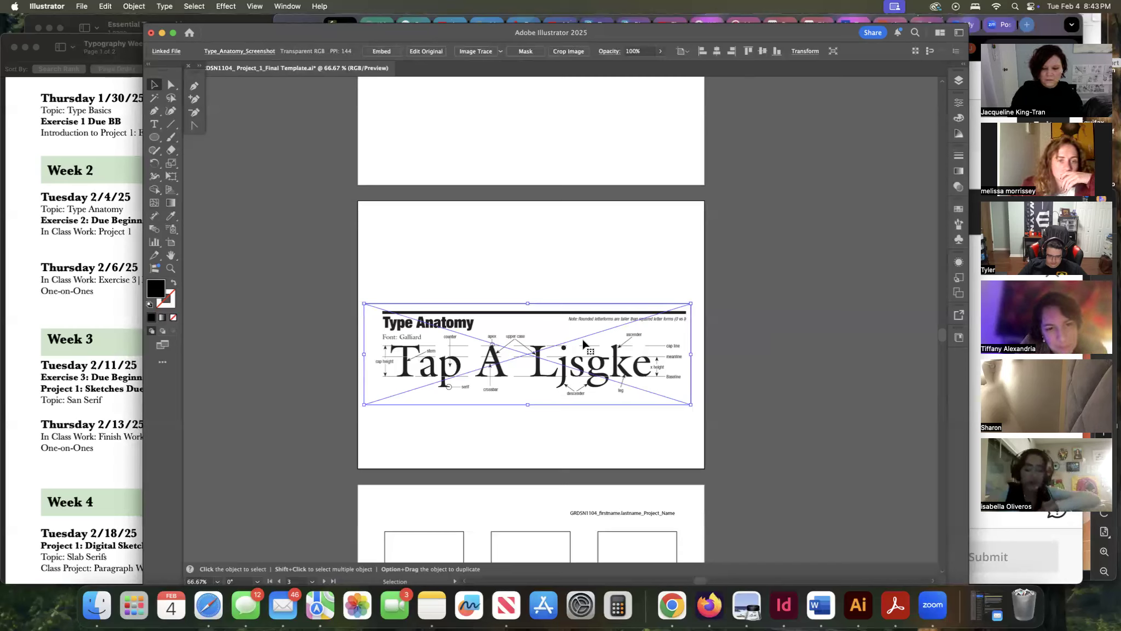
{"action": "key", "text": "Delete"}
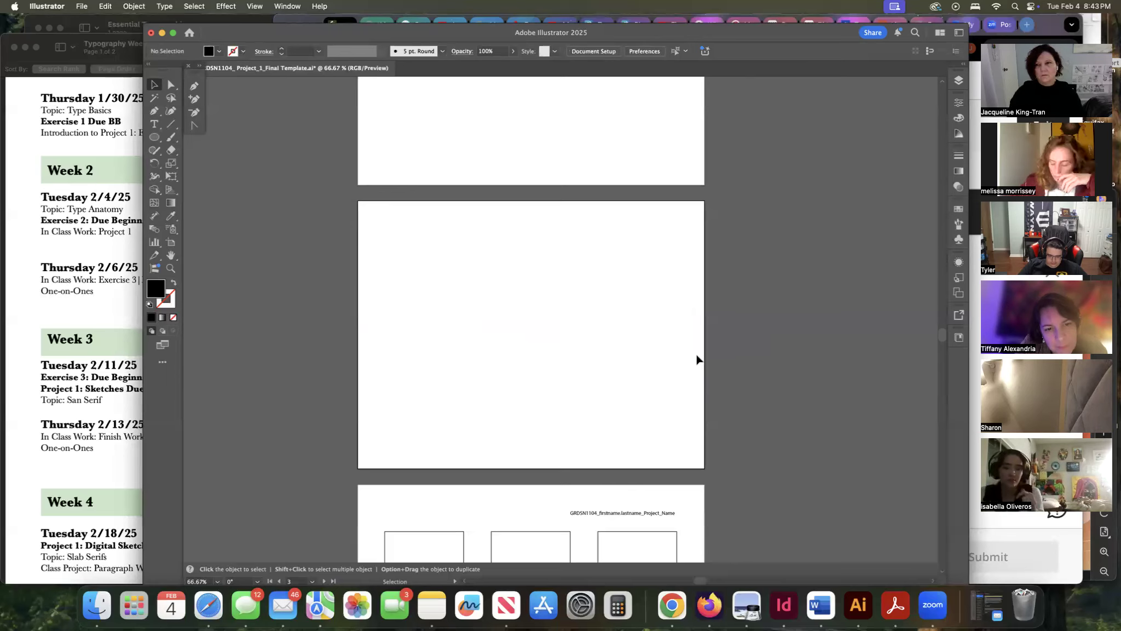